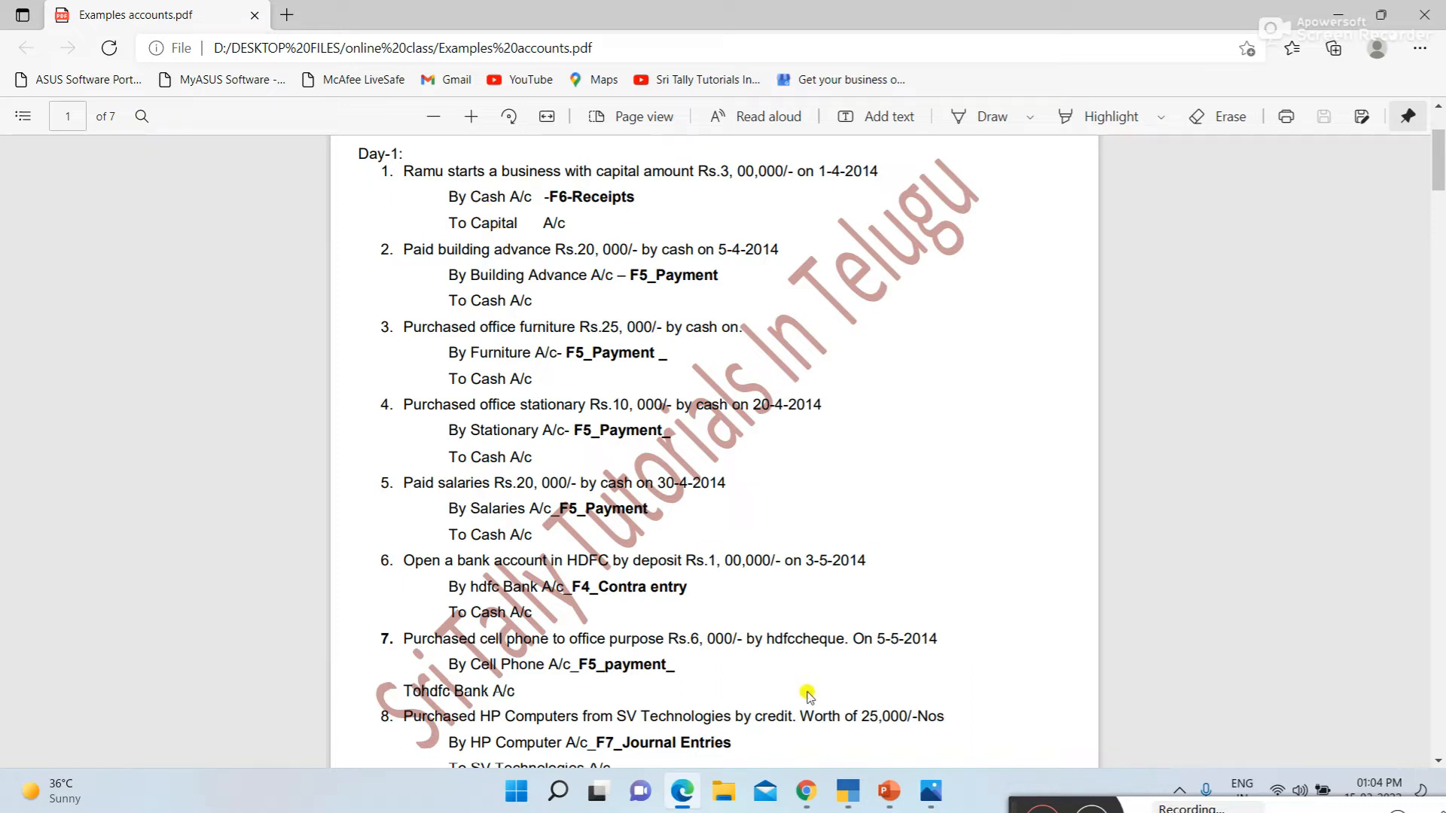
# Switch to TallyPrime and review the ledgers that already exist in Sri Technologies, without altering any
pyautogui.click(835, 736)
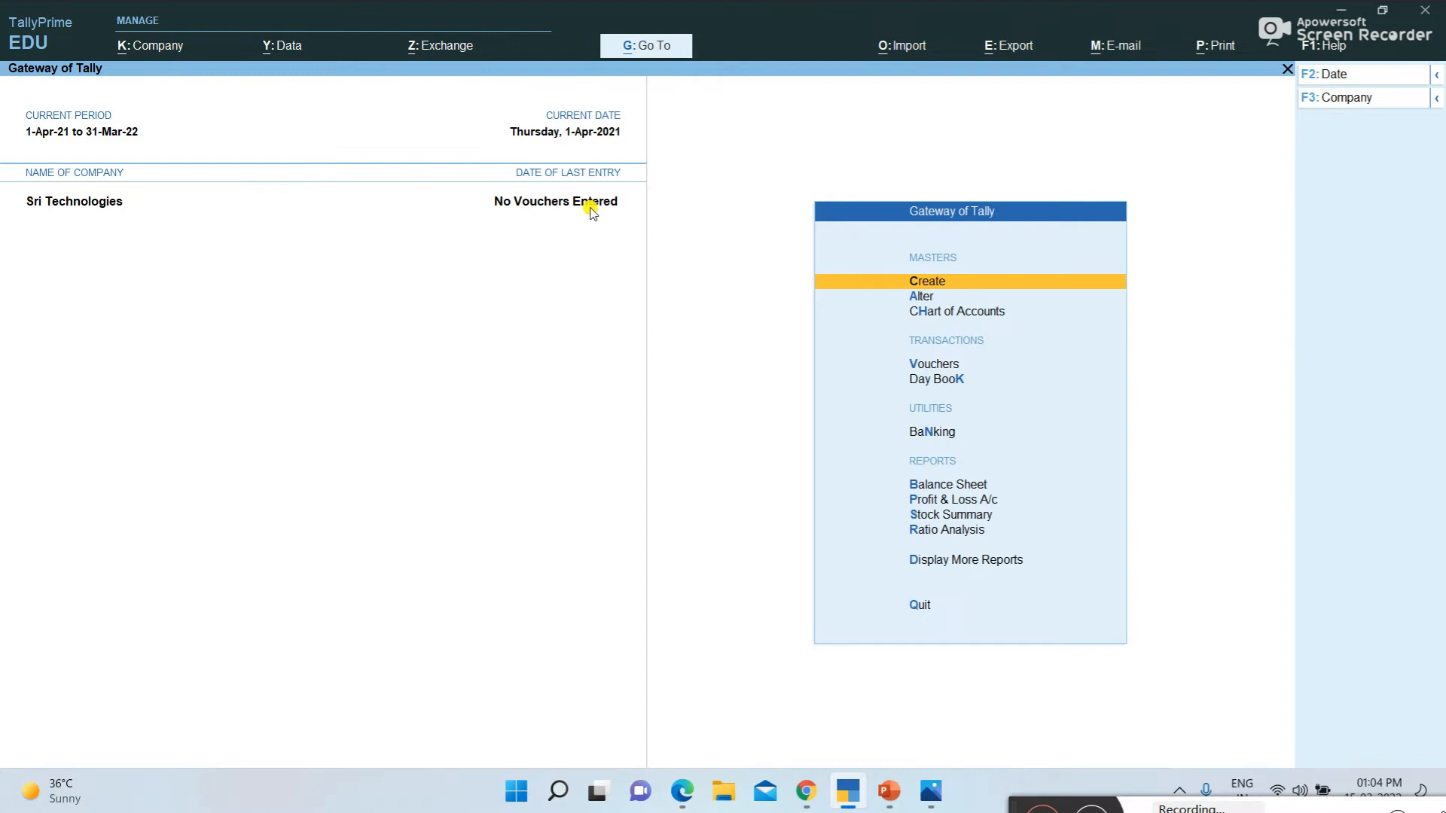
pyautogui.click(916, 297)
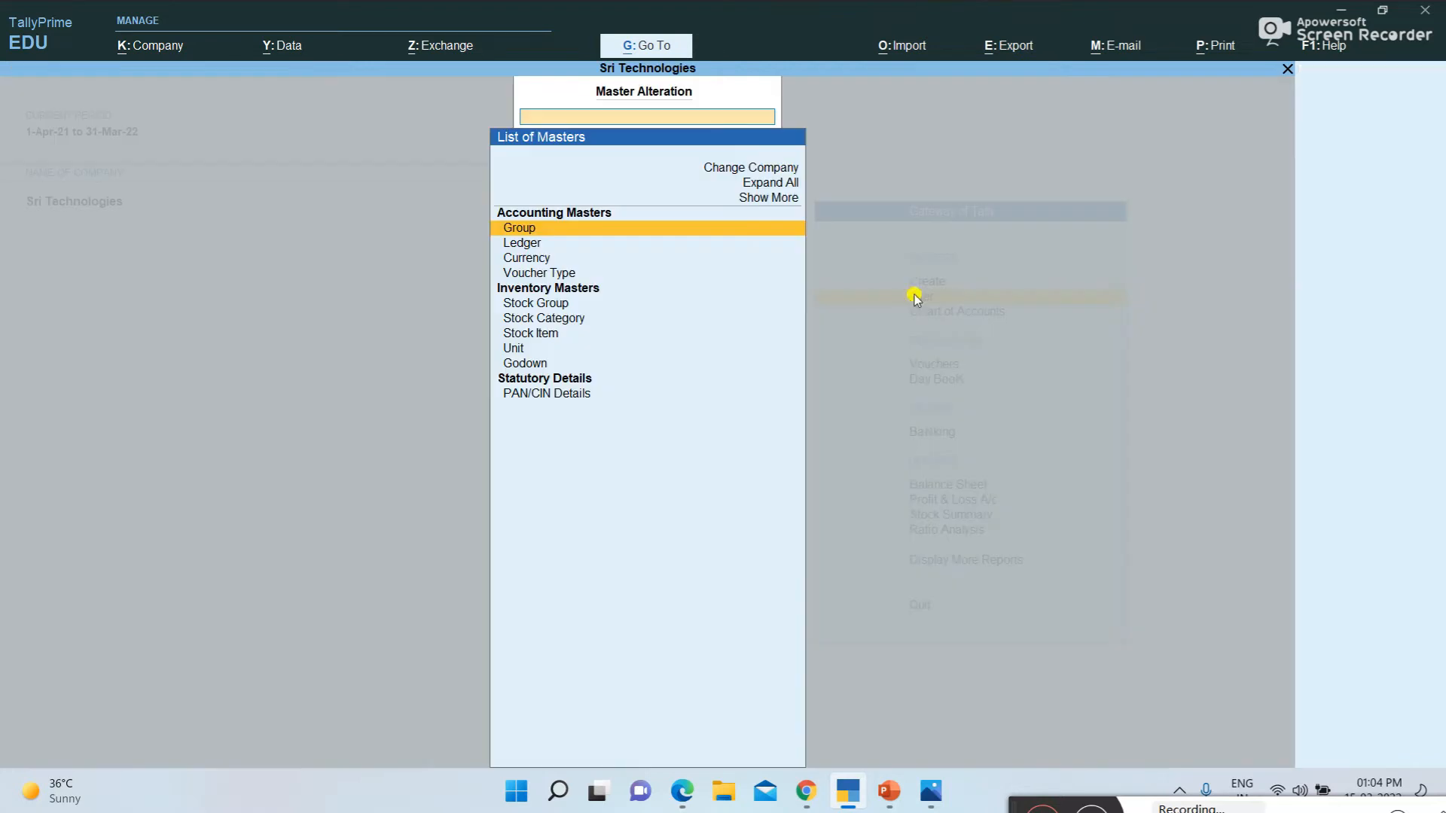
pyautogui.click(531, 242)
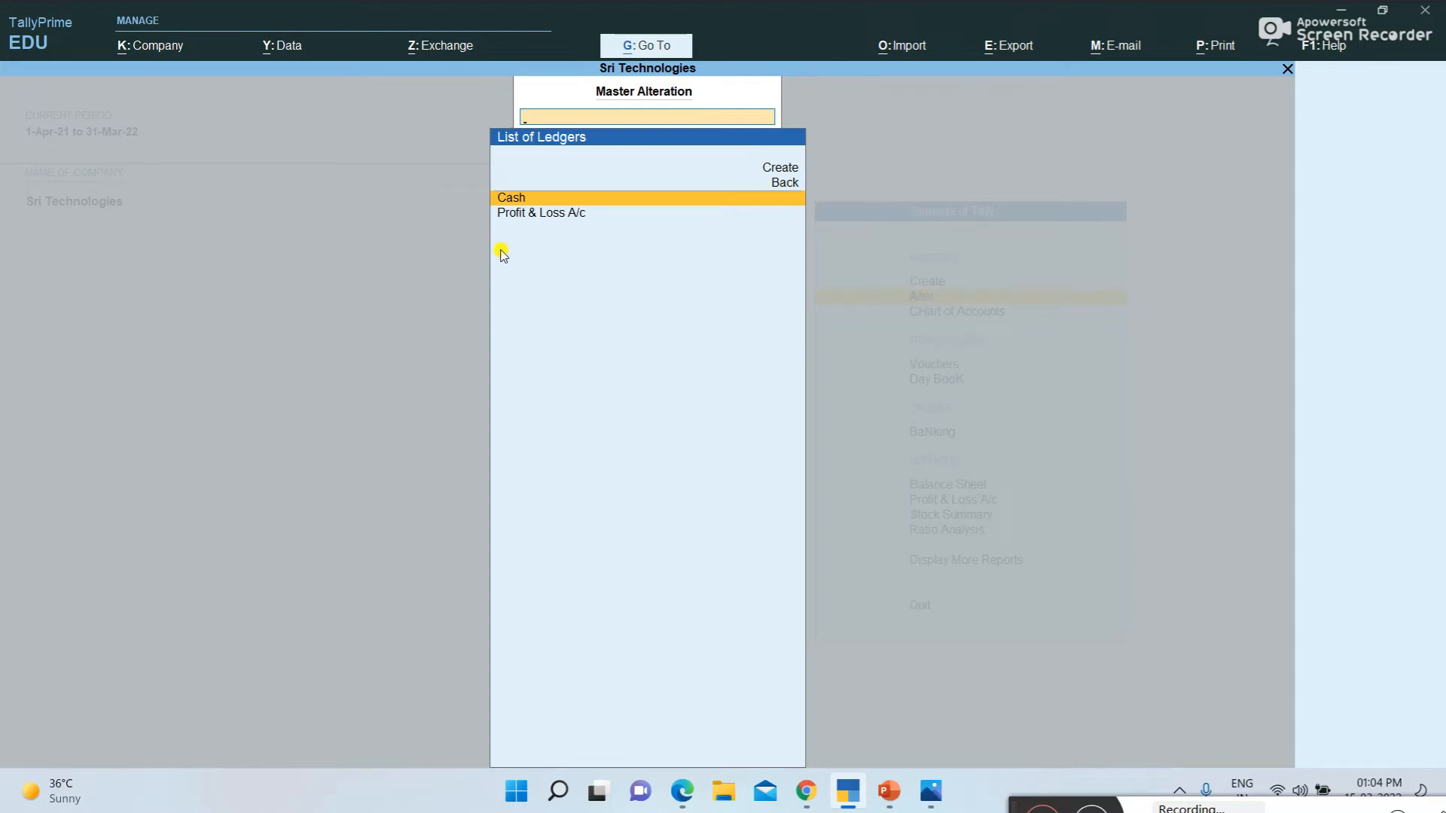
pyautogui.press('Escape')
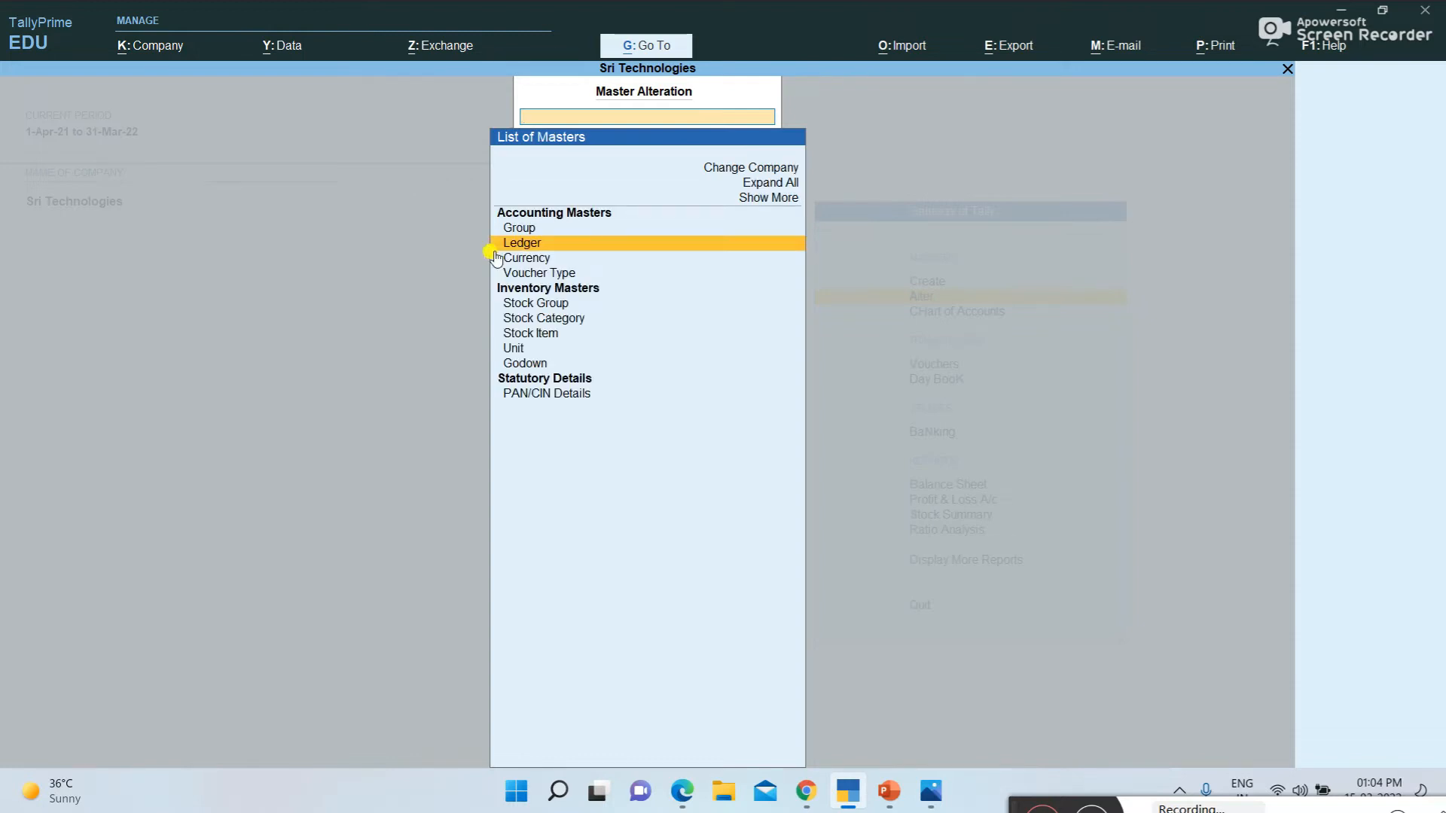
pyautogui.press('Escape')
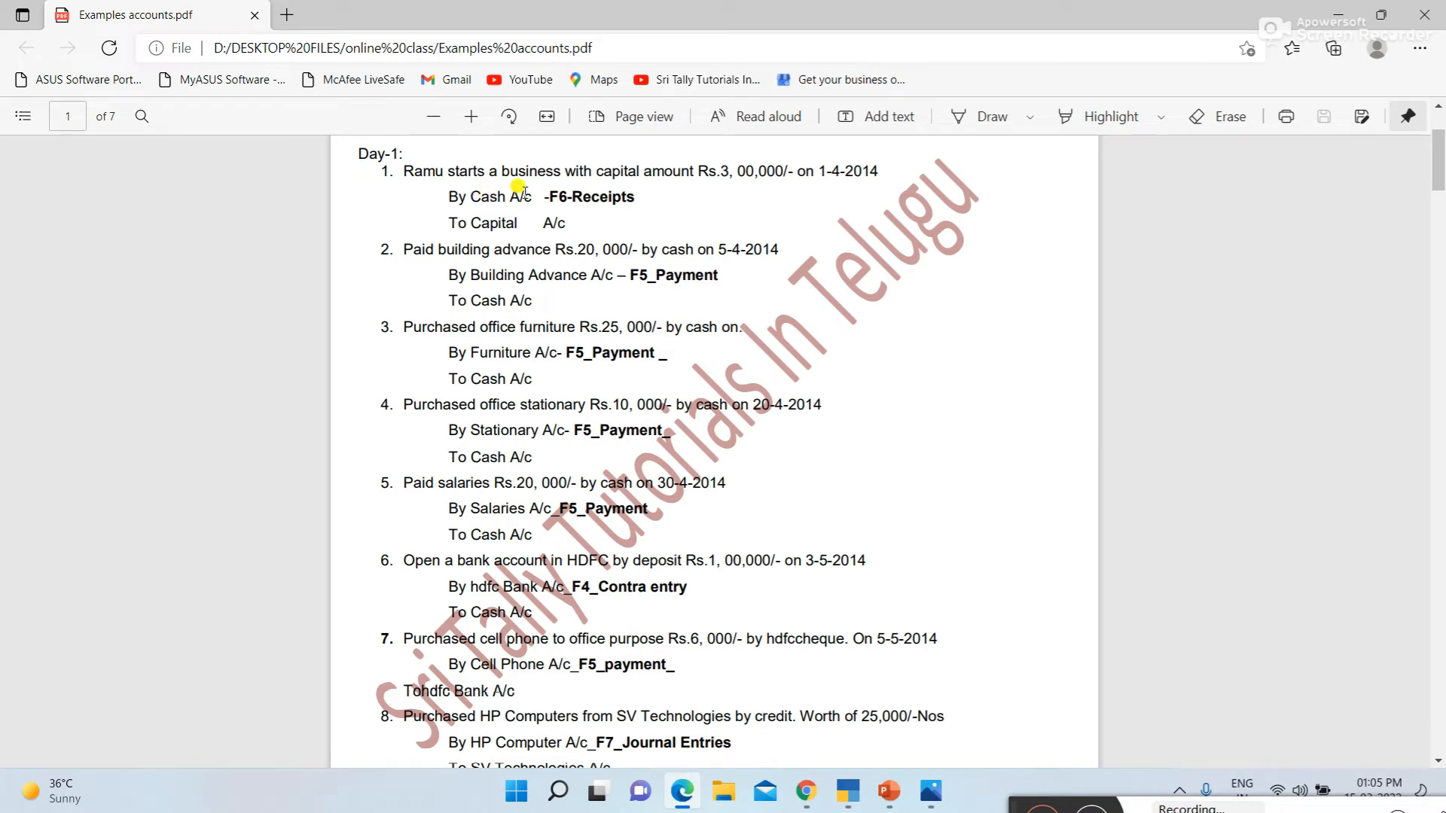
# In TallyPrime, start a new ledger master and name it Capital A/c
pyautogui.click(847, 791)
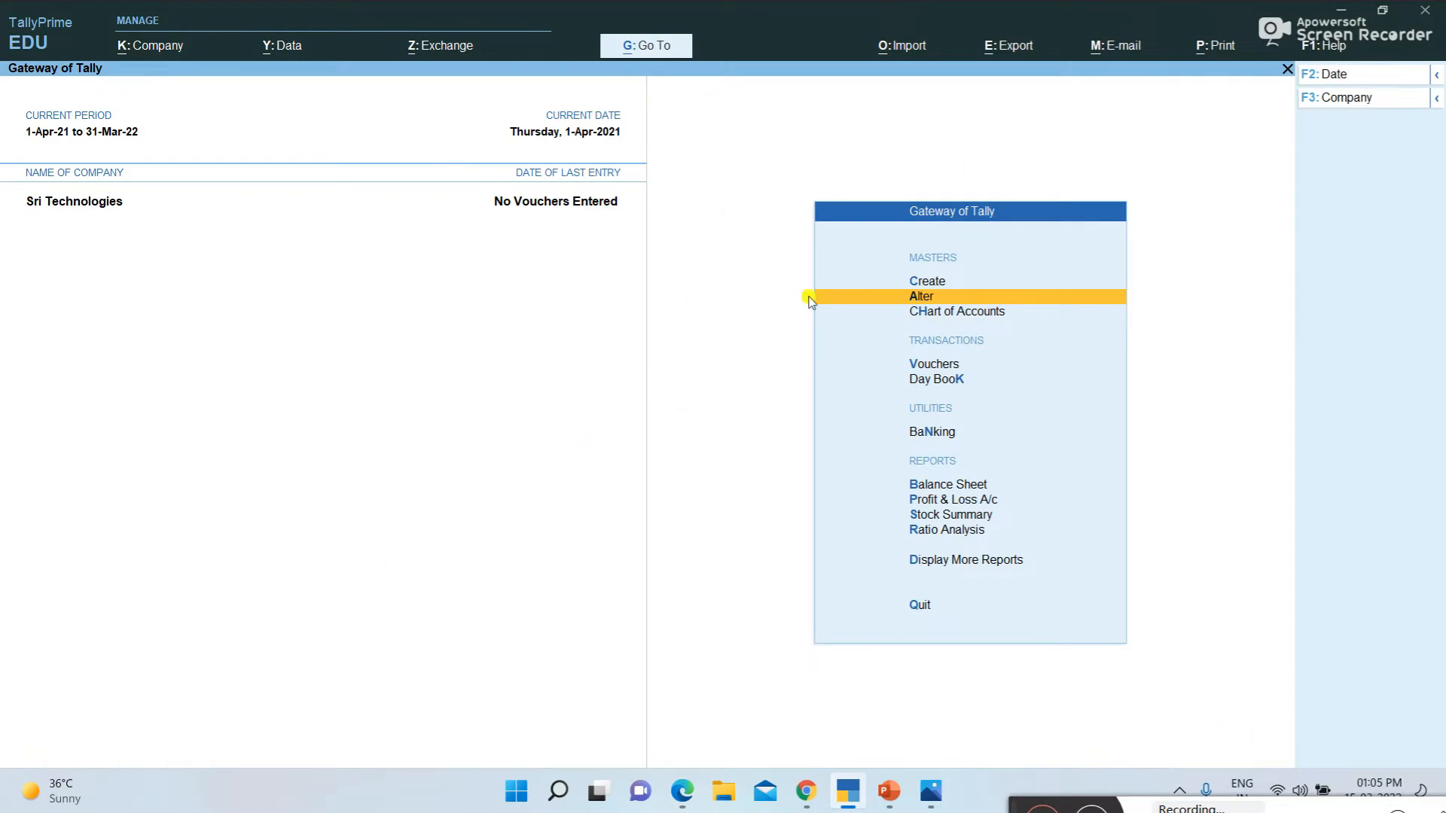
pyautogui.click(927, 282)
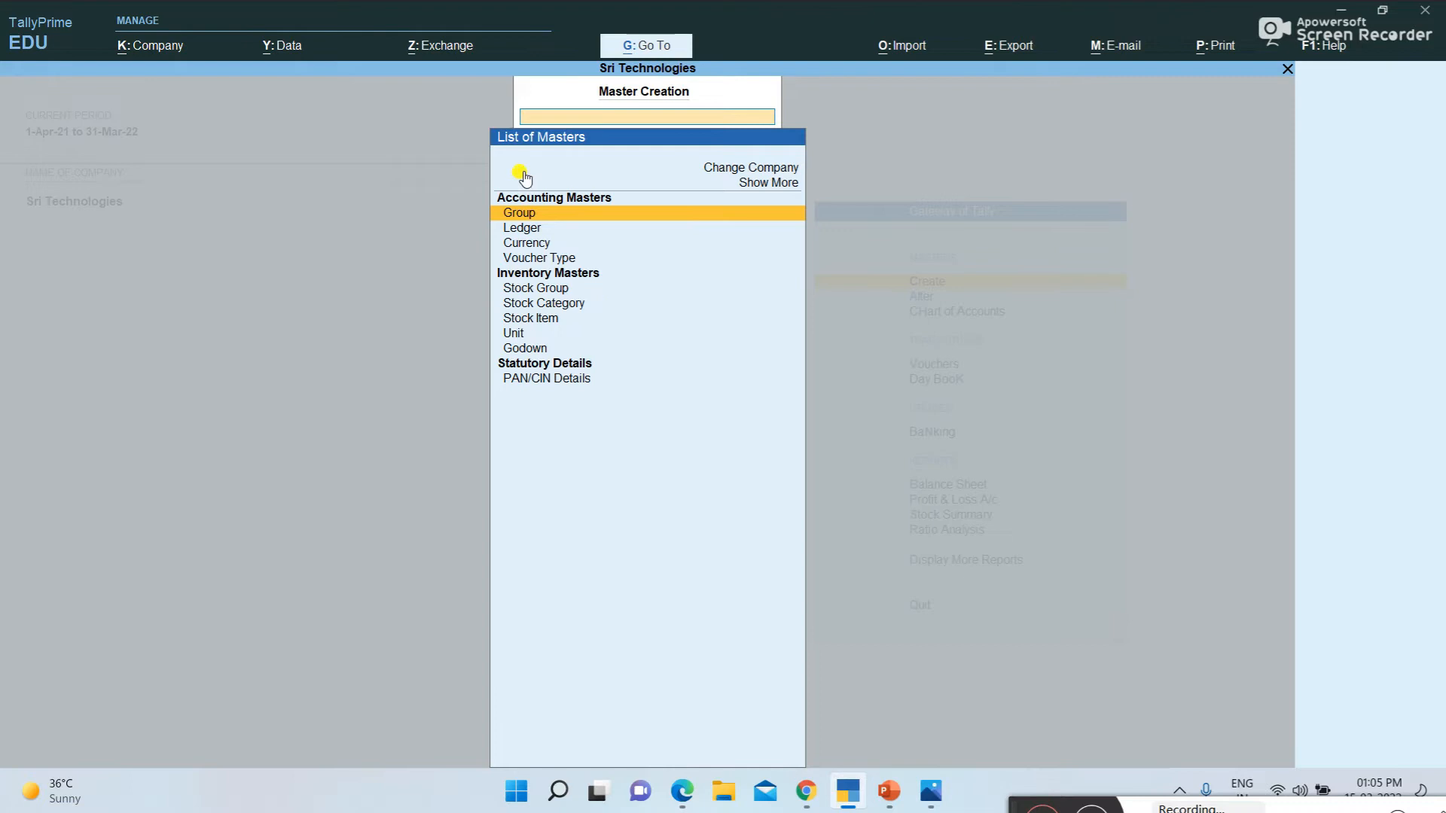
pyautogui.click(525, 228)
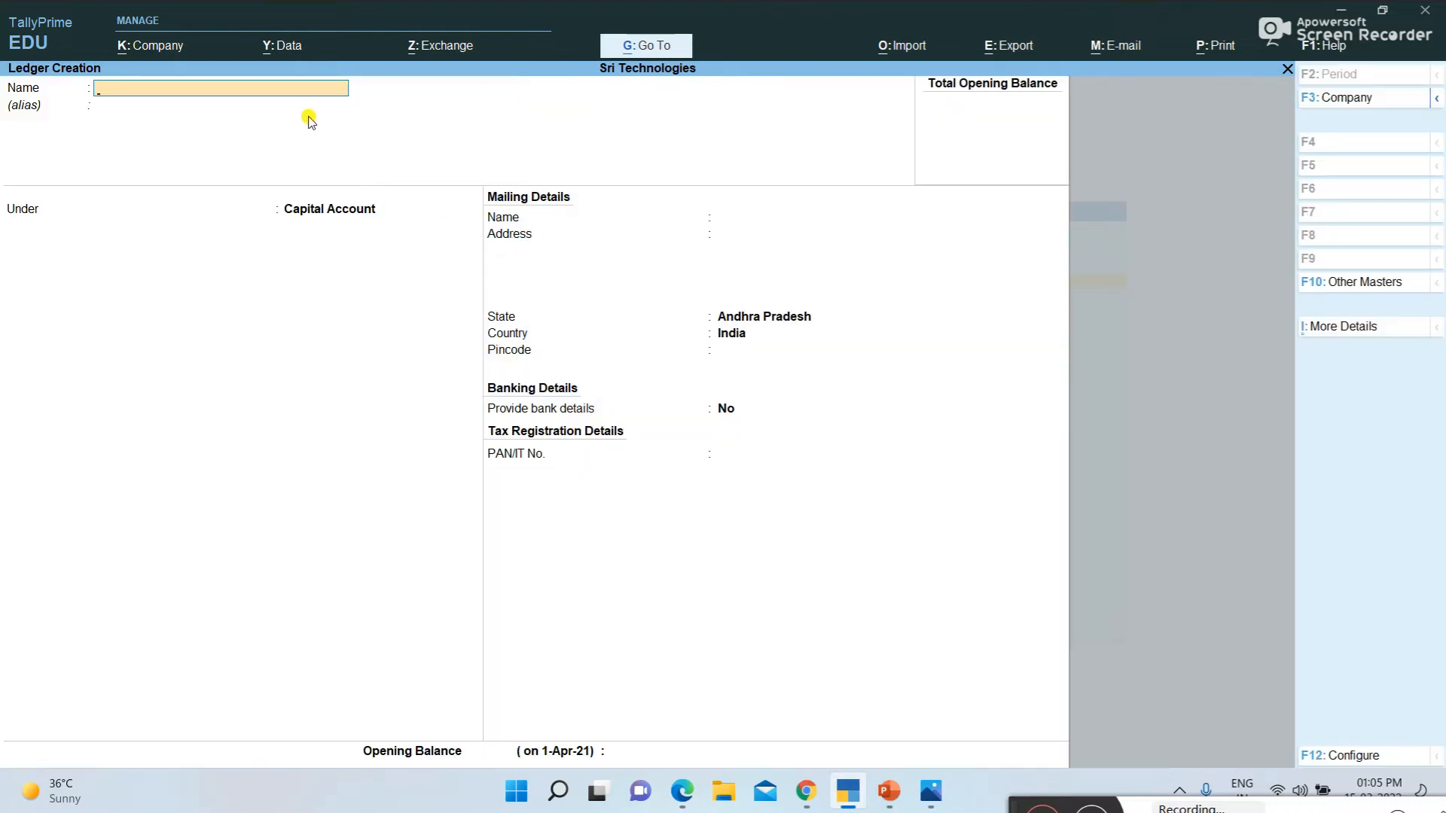
pyautogui.write('Capital a/c')
pyautogui.press('Return')
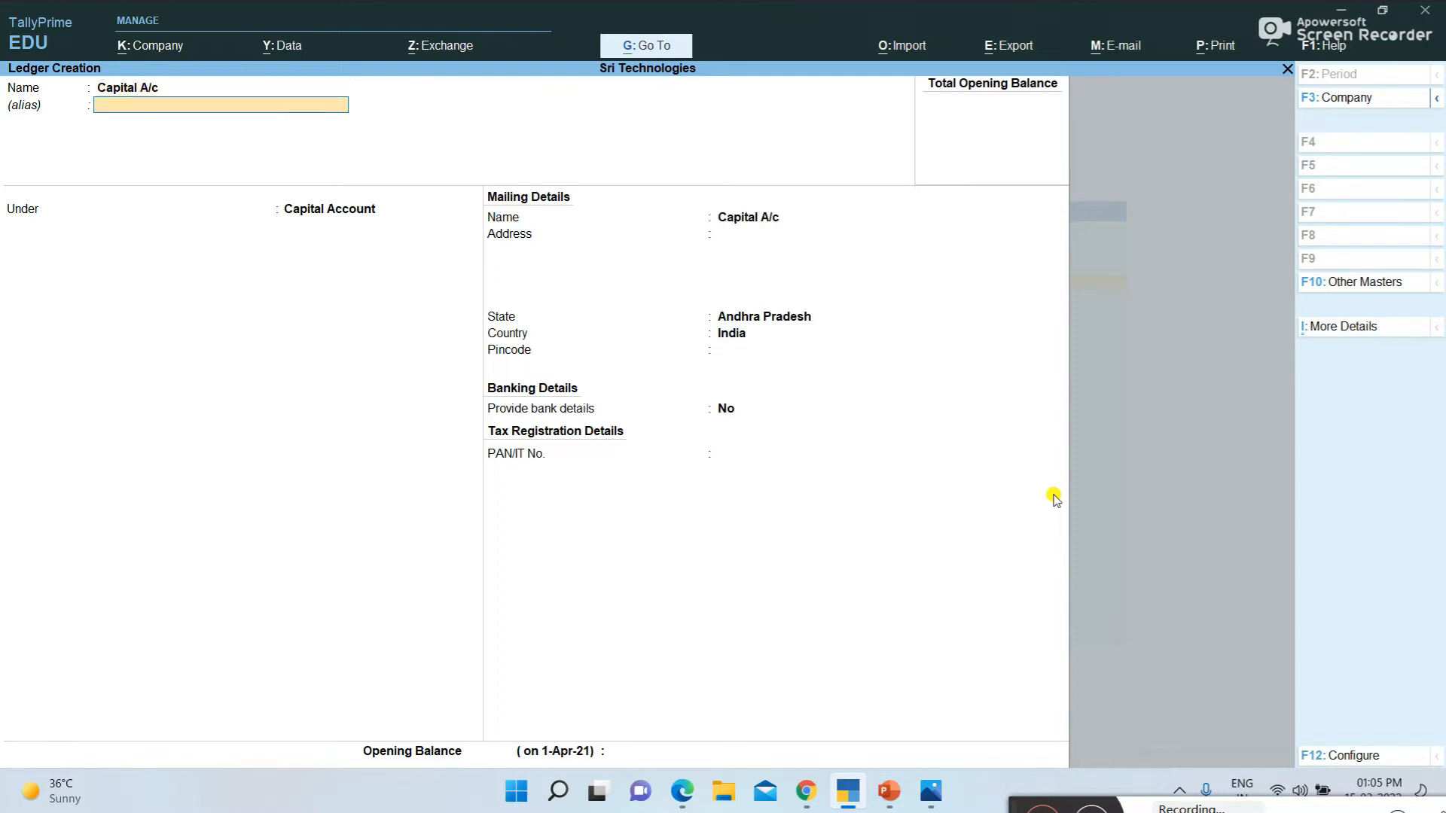
# Place the Capital A/c ledger under the Capital Account group and save it with no opening balance
pyautogui.press('Return')
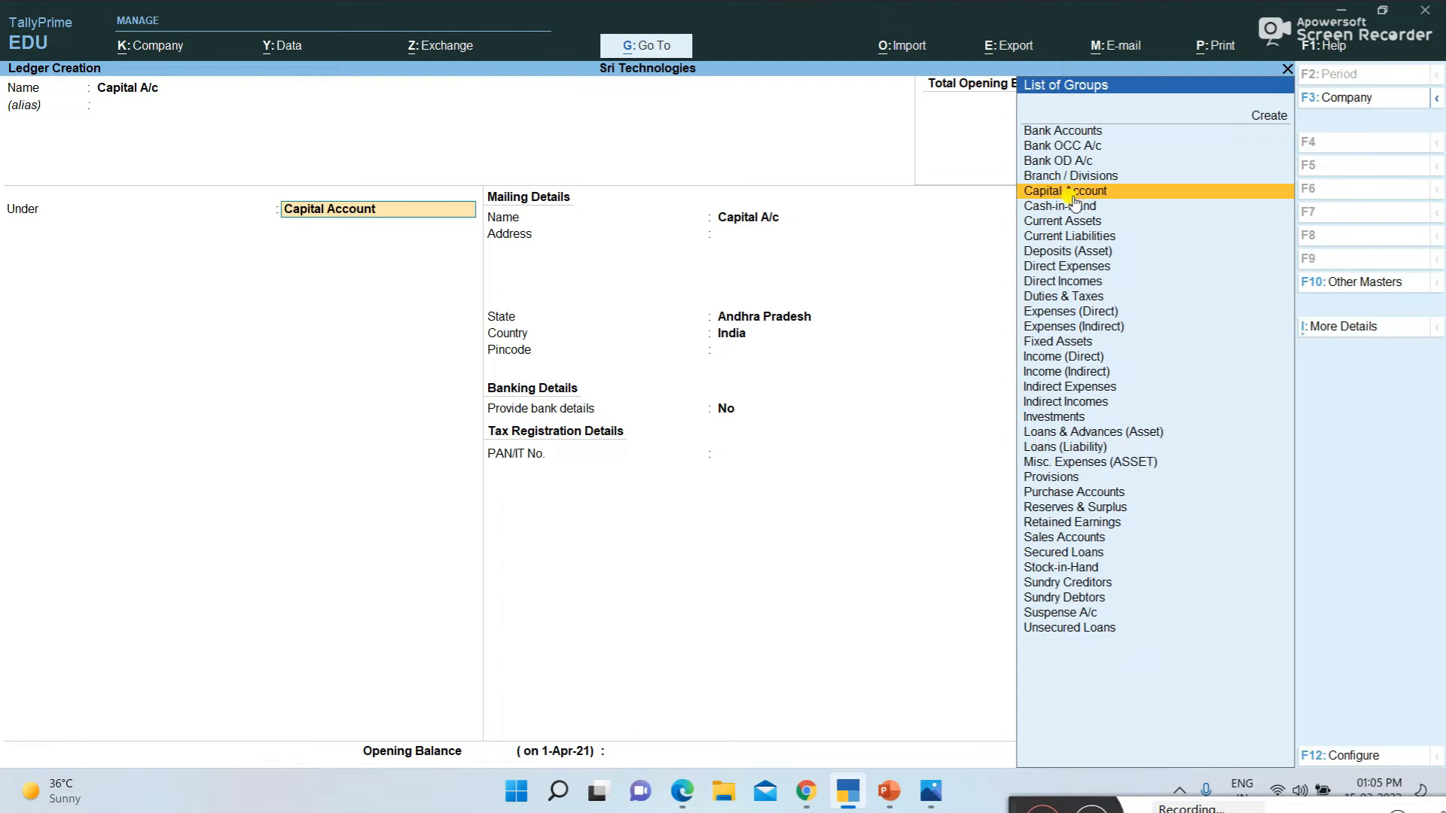
pyautogui.write('Ca')
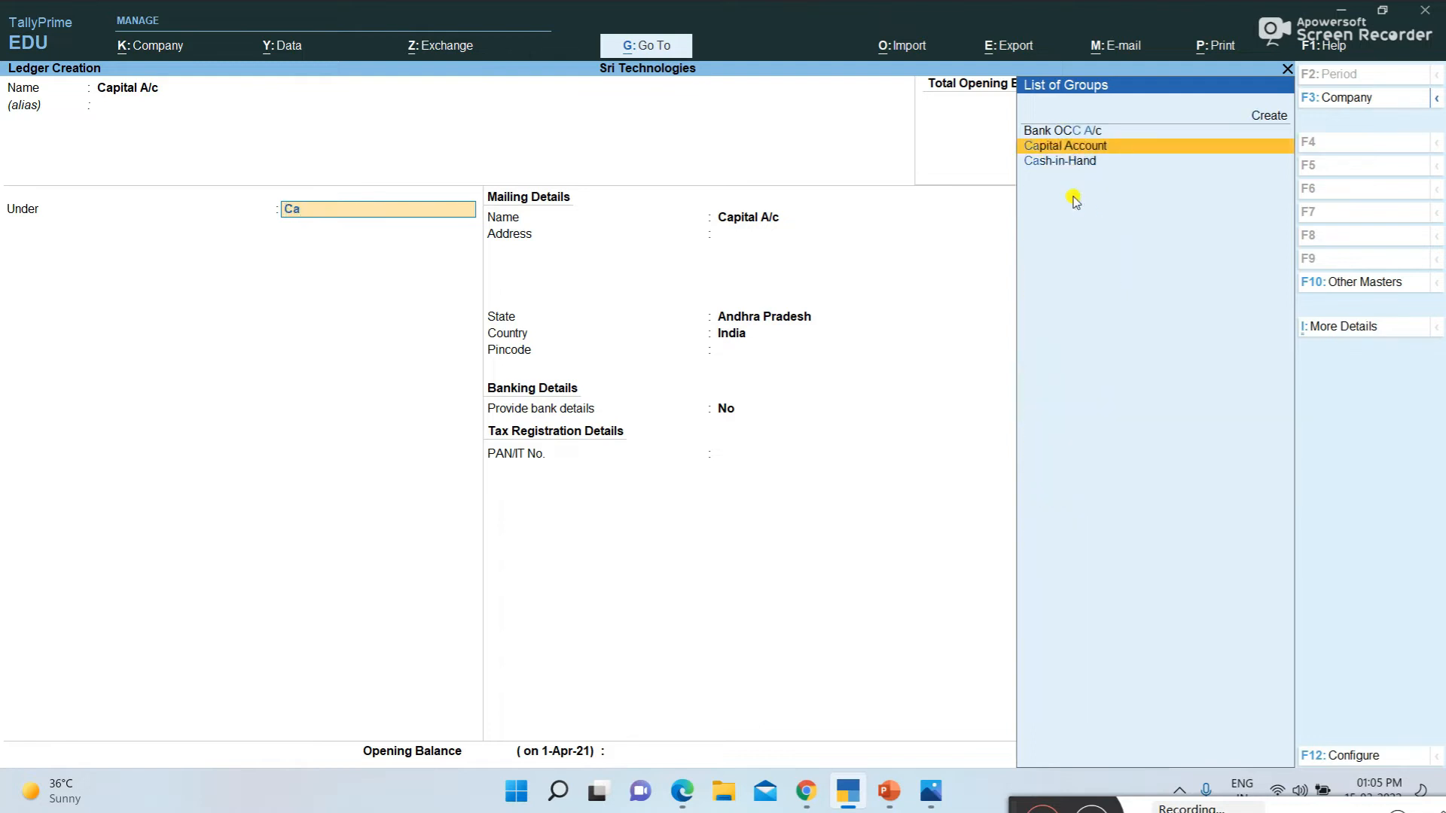
pyautogui.press('Return')
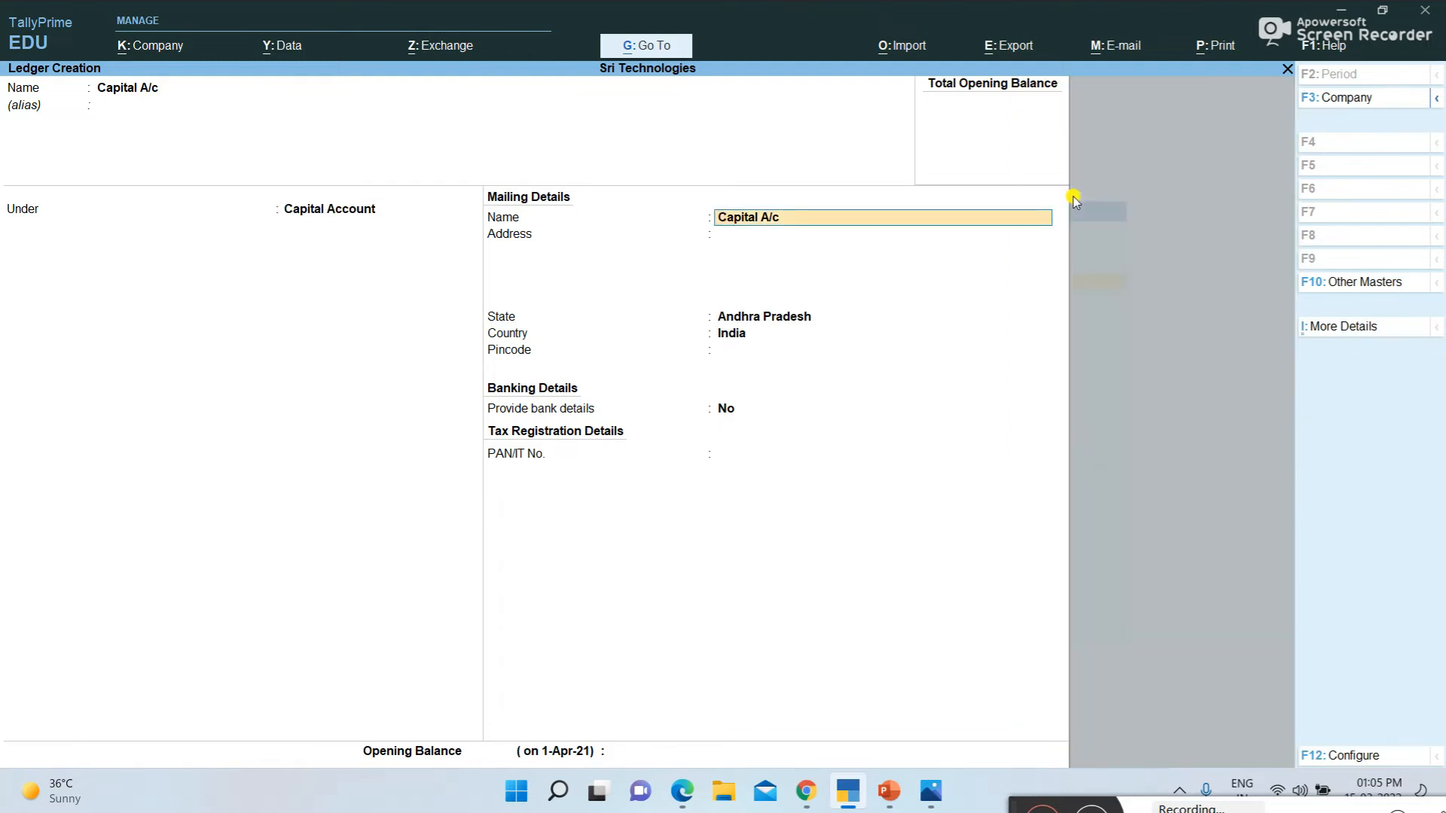
pyautogui.press('Return')
pyautogui.press('Return')
pyautogui.press('Return')
pyautogui.press('Return')
pyautogui.press('Return')
pyautogui.press('Return')
pyautogui.press('Return')
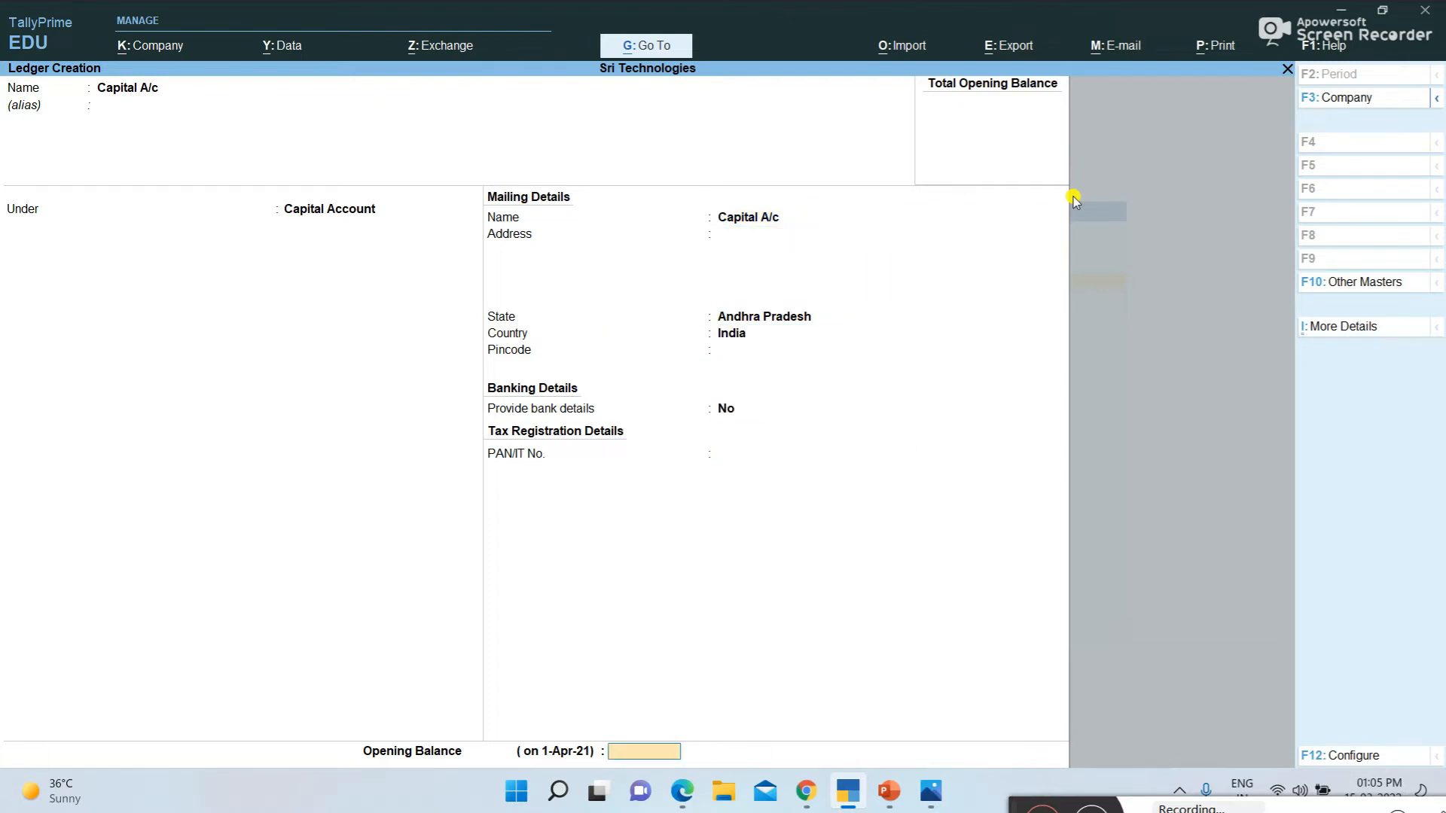
pyautogui.press('Return')
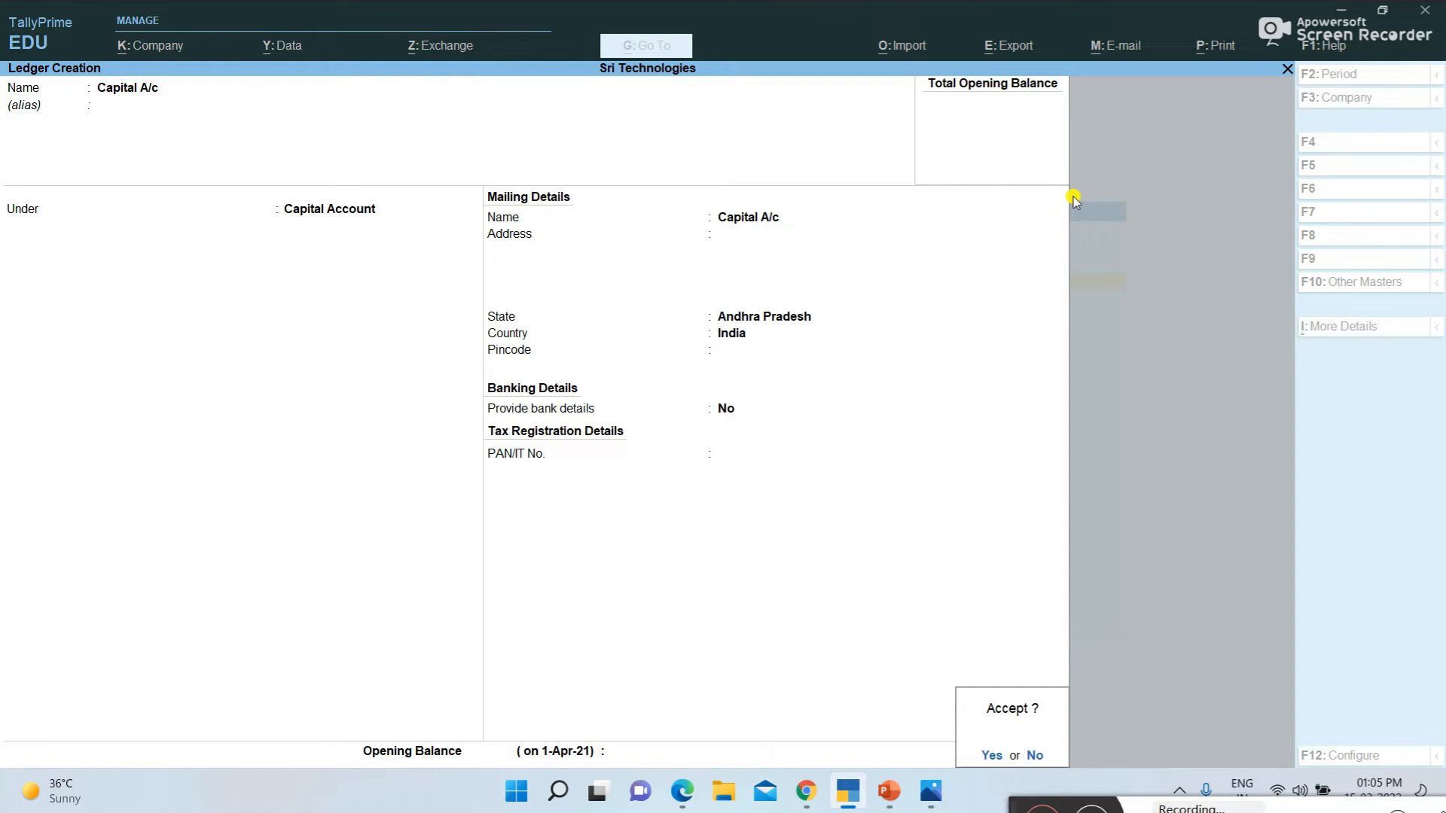
pyautogui.press('y')
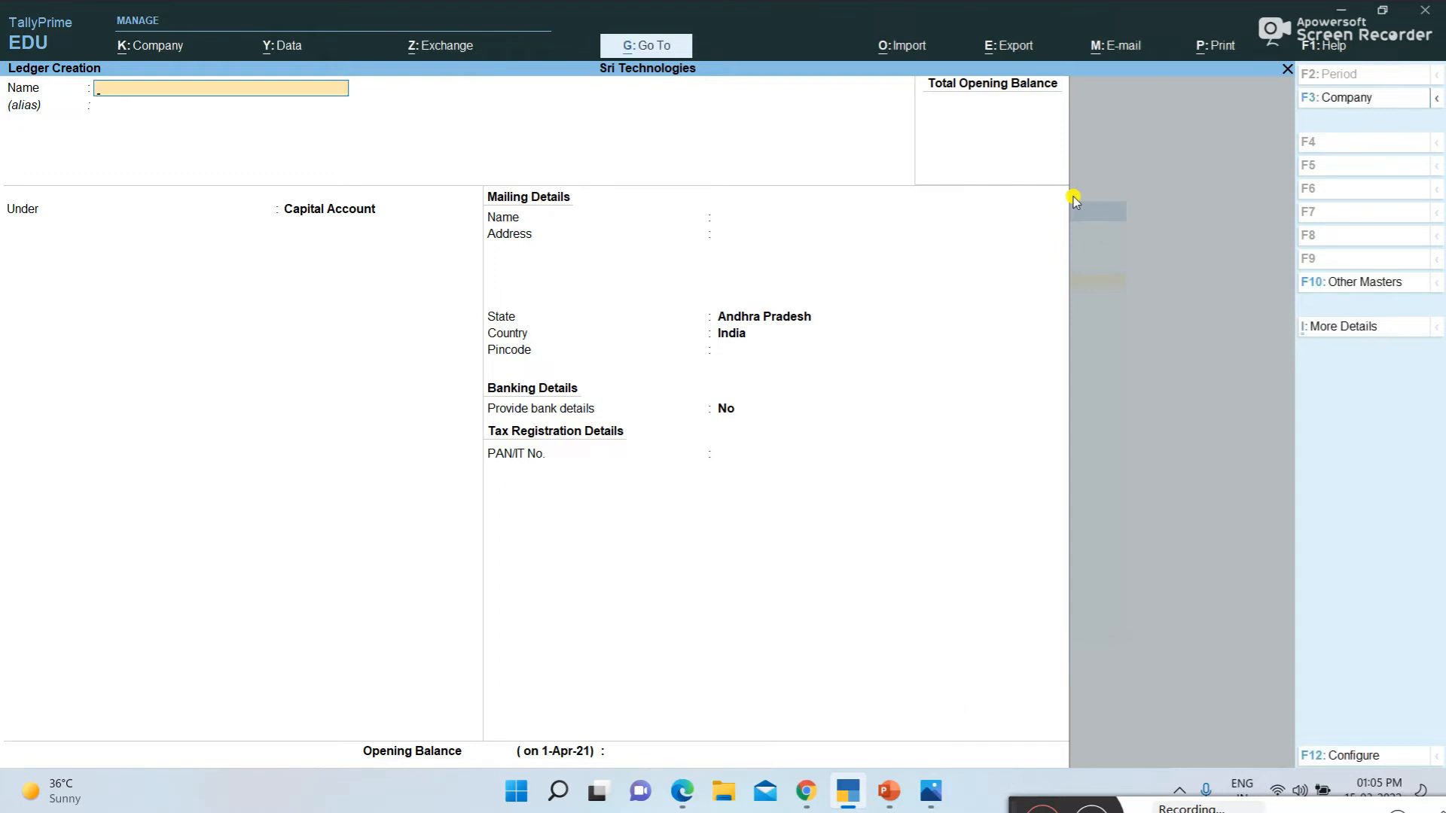
# Check the second transaction in the examples PDF, return to TallyPrime and name the next ledger Building Advance Paid
pyautogui.hotkey('alt', 'Tab')
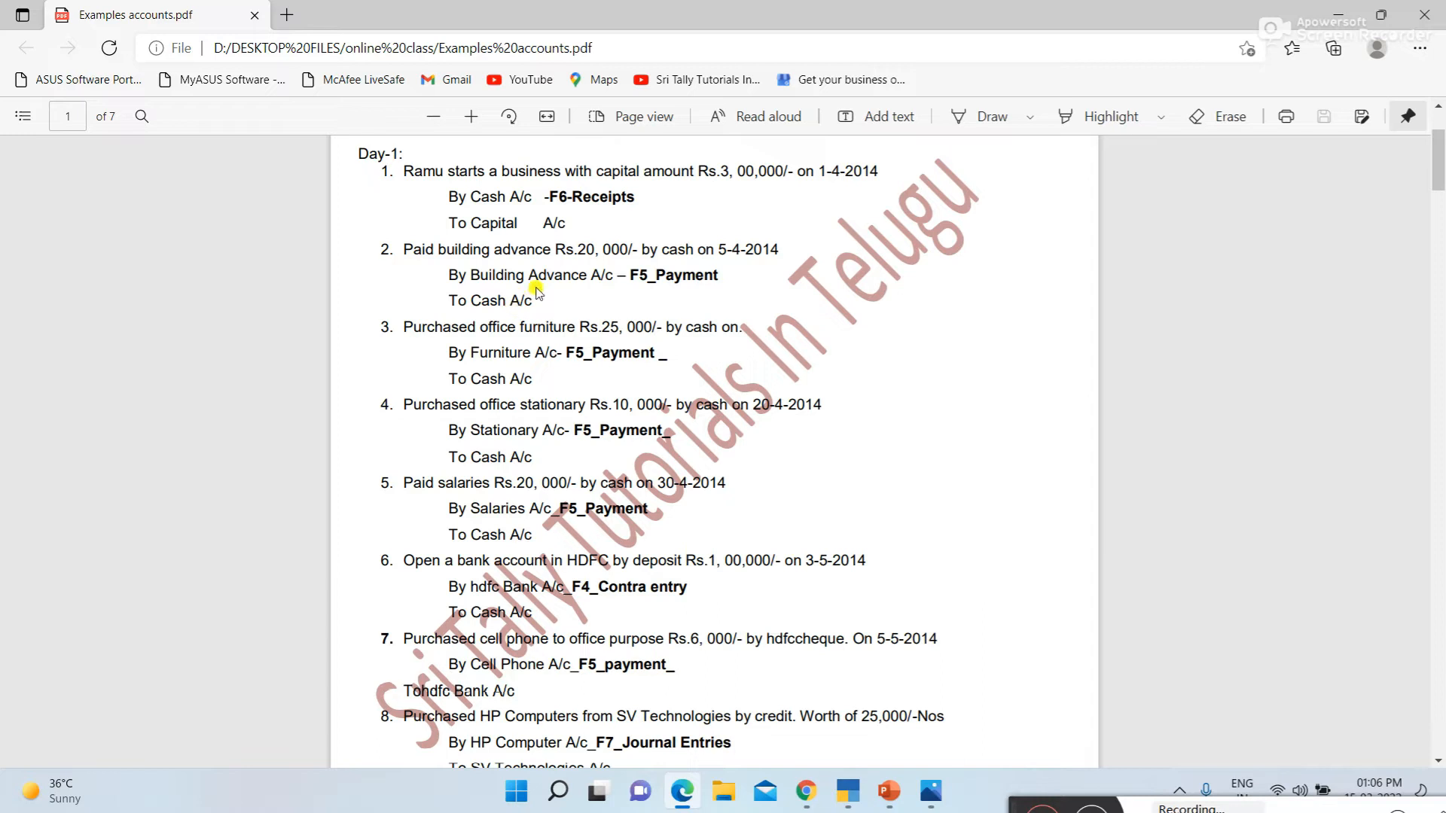
pyautogui.hotkey('alt', 'Tab')
pyautogui.write('Bu')
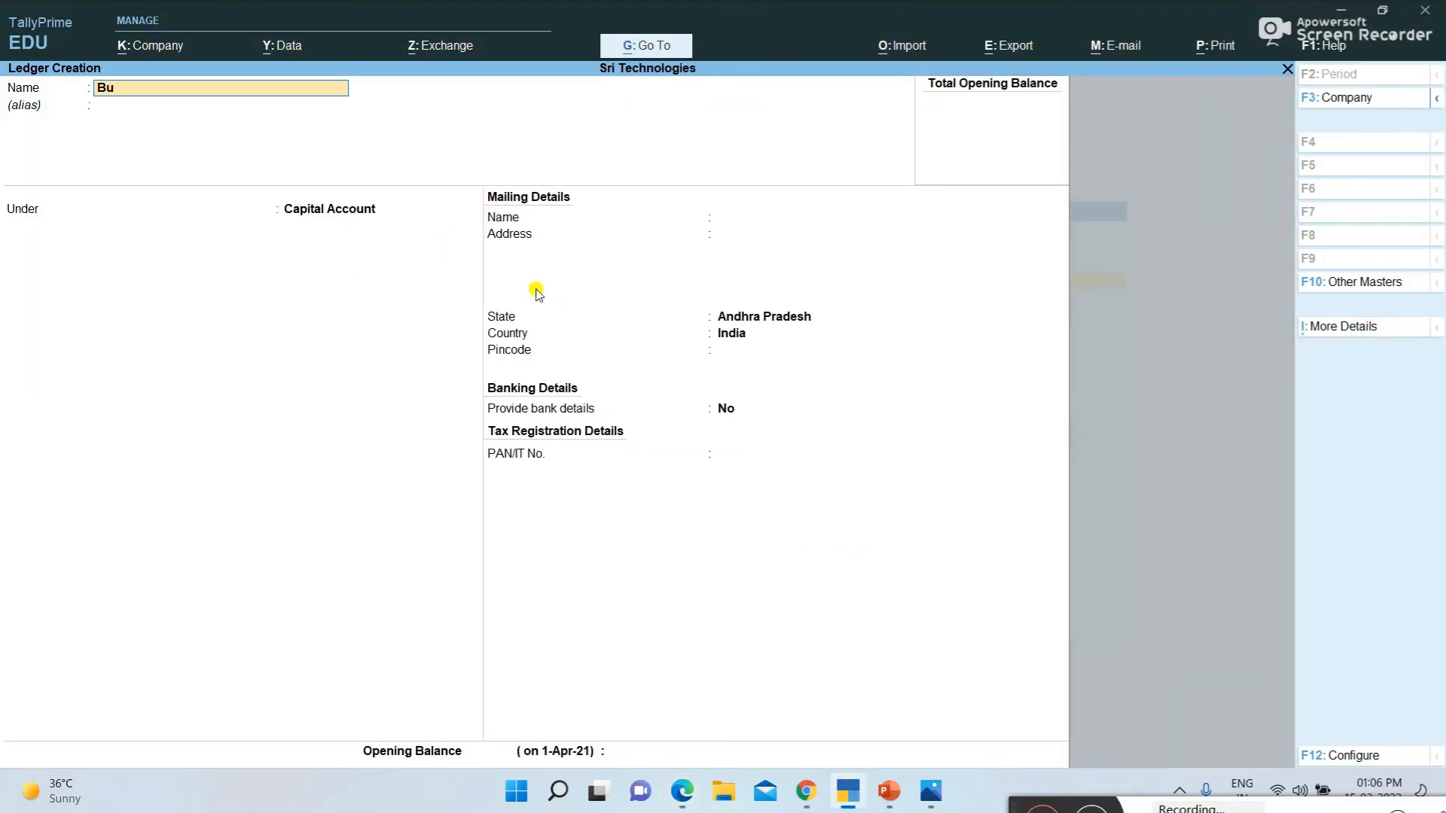
pyautogui.write('ilding advance Paid')
pyautogui.press('Return')
pyautogui.press('Return')
# Place the Building Advance Paid ledger under Indirect Expenses with ledger type Not Applicable, and save it
pyautogui.press('BackSpace')
pyautogui.write('I')
pyautogui.press('Down')
pyautogui.press('Down')
pyautogui.press('Down')
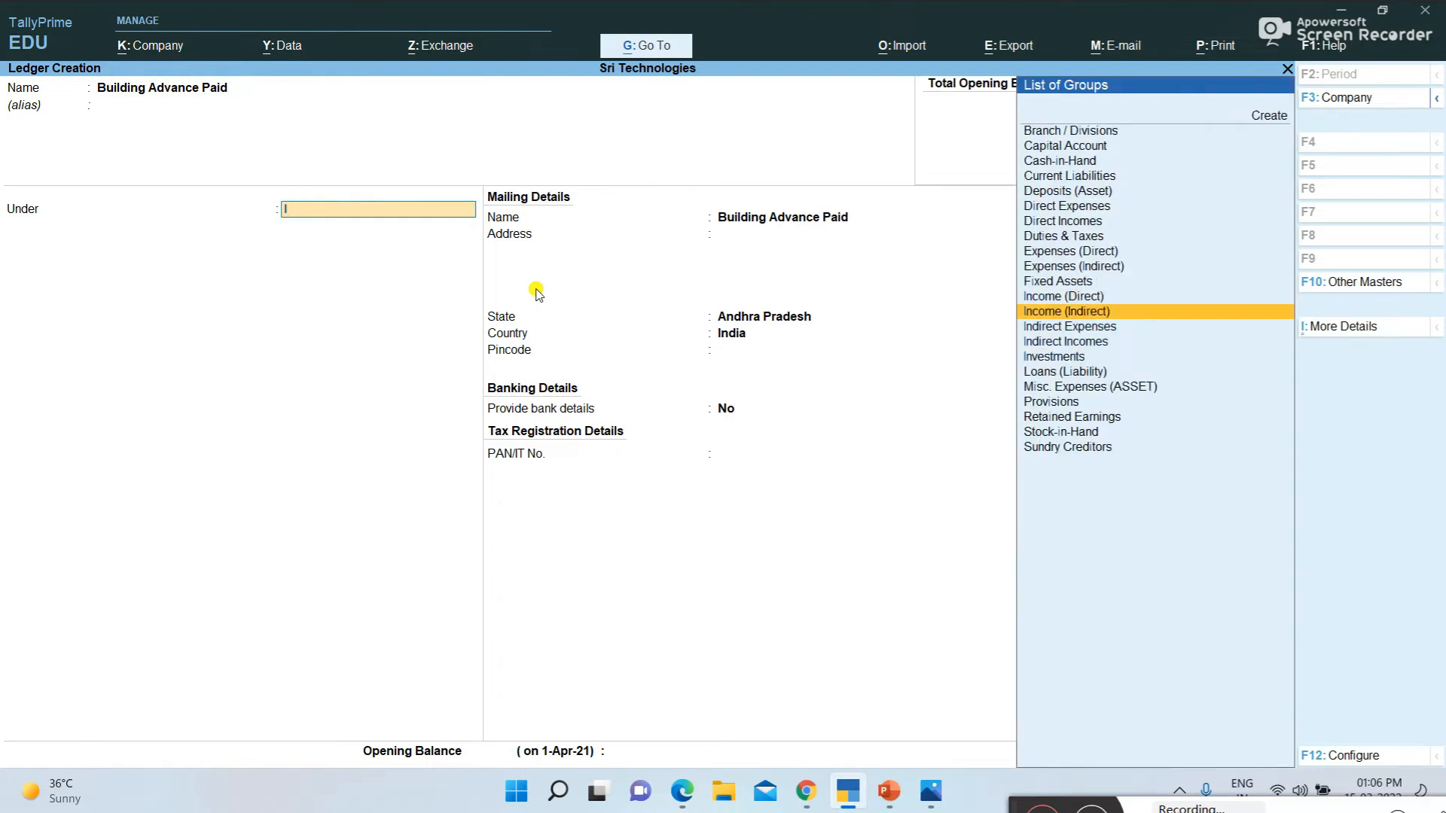
pyautogui.press('Return')
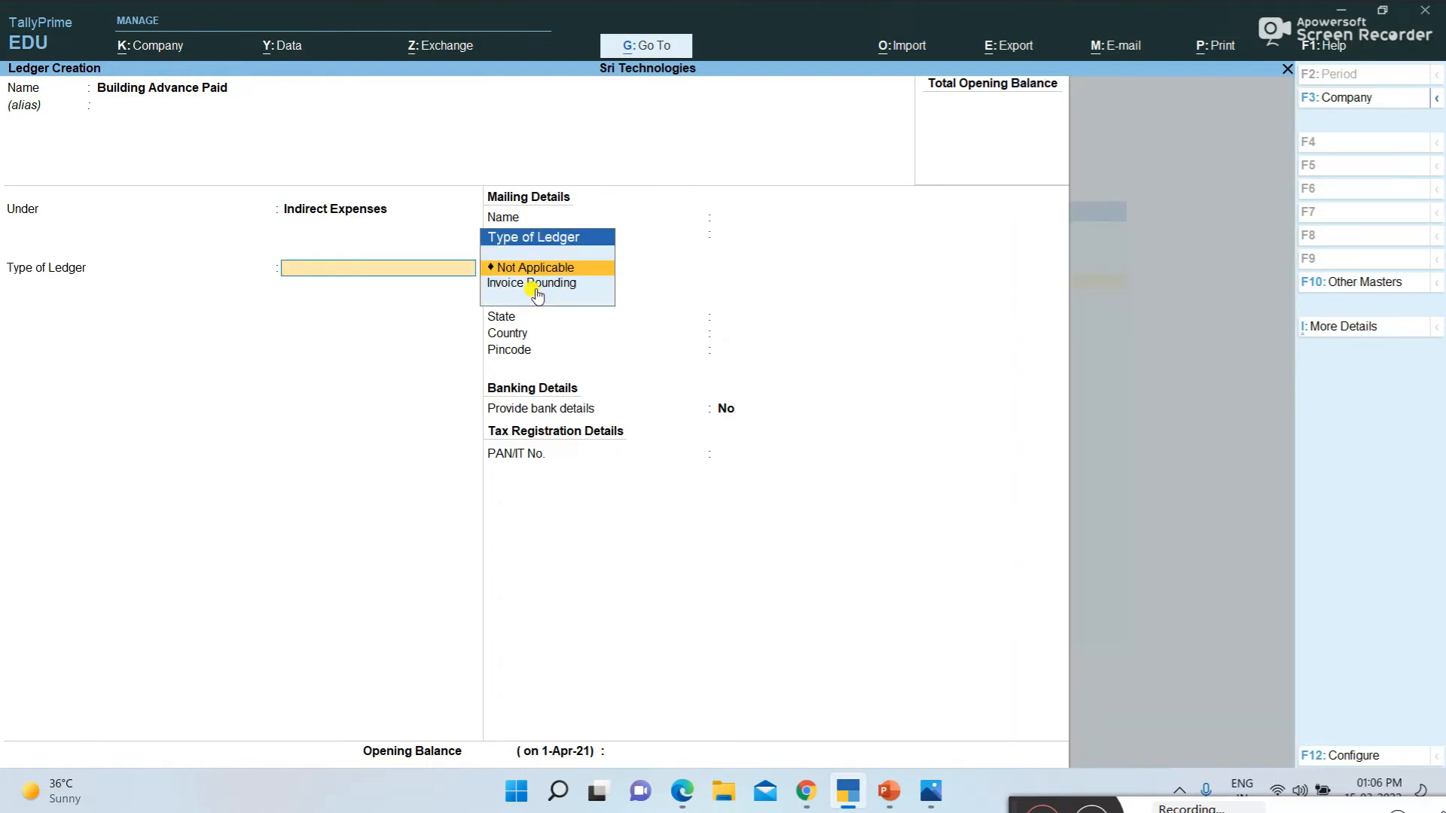
pyautogui.press('Return')
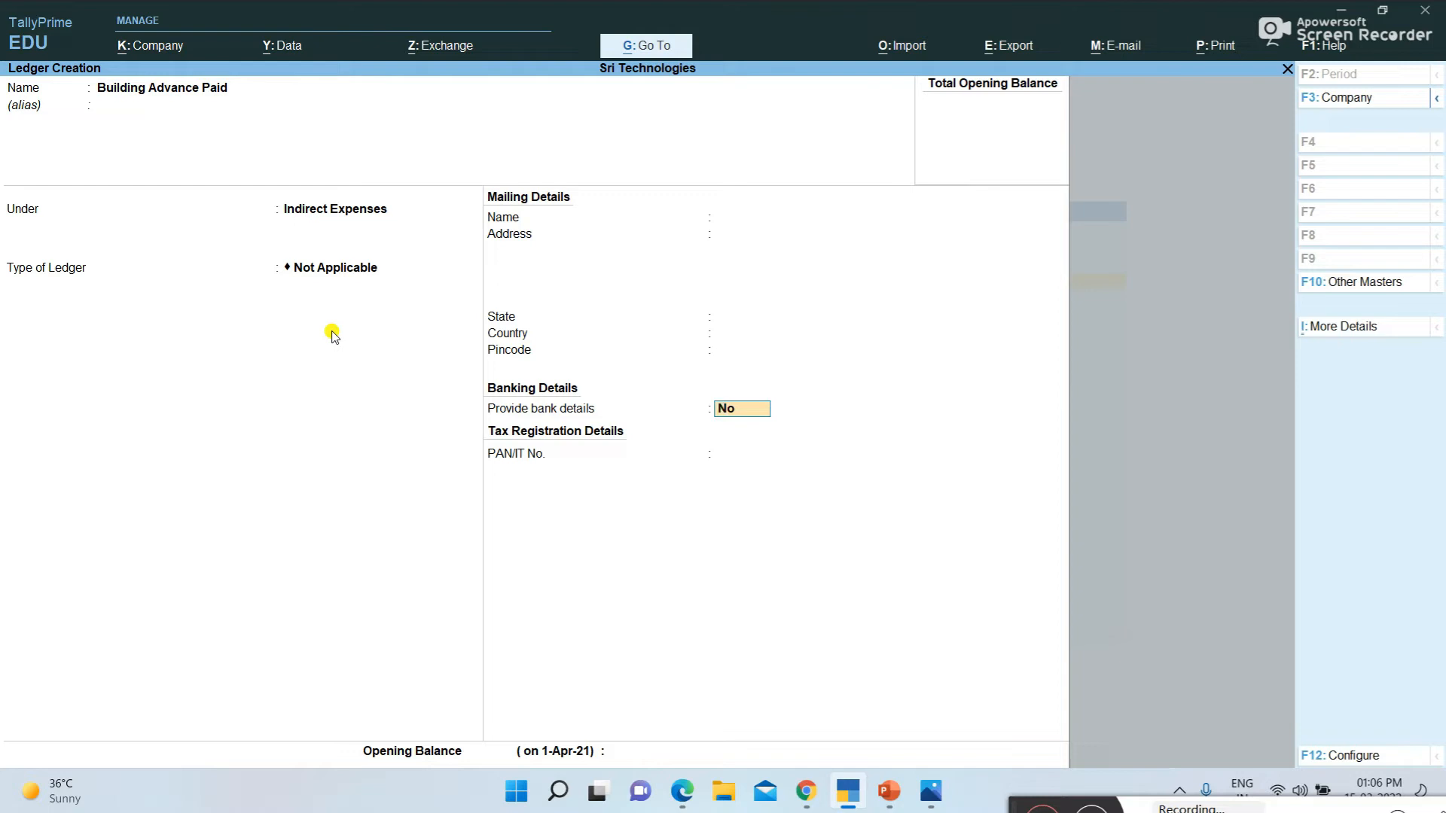
pyautogui.press('alt')
pyautogui.press('Return')
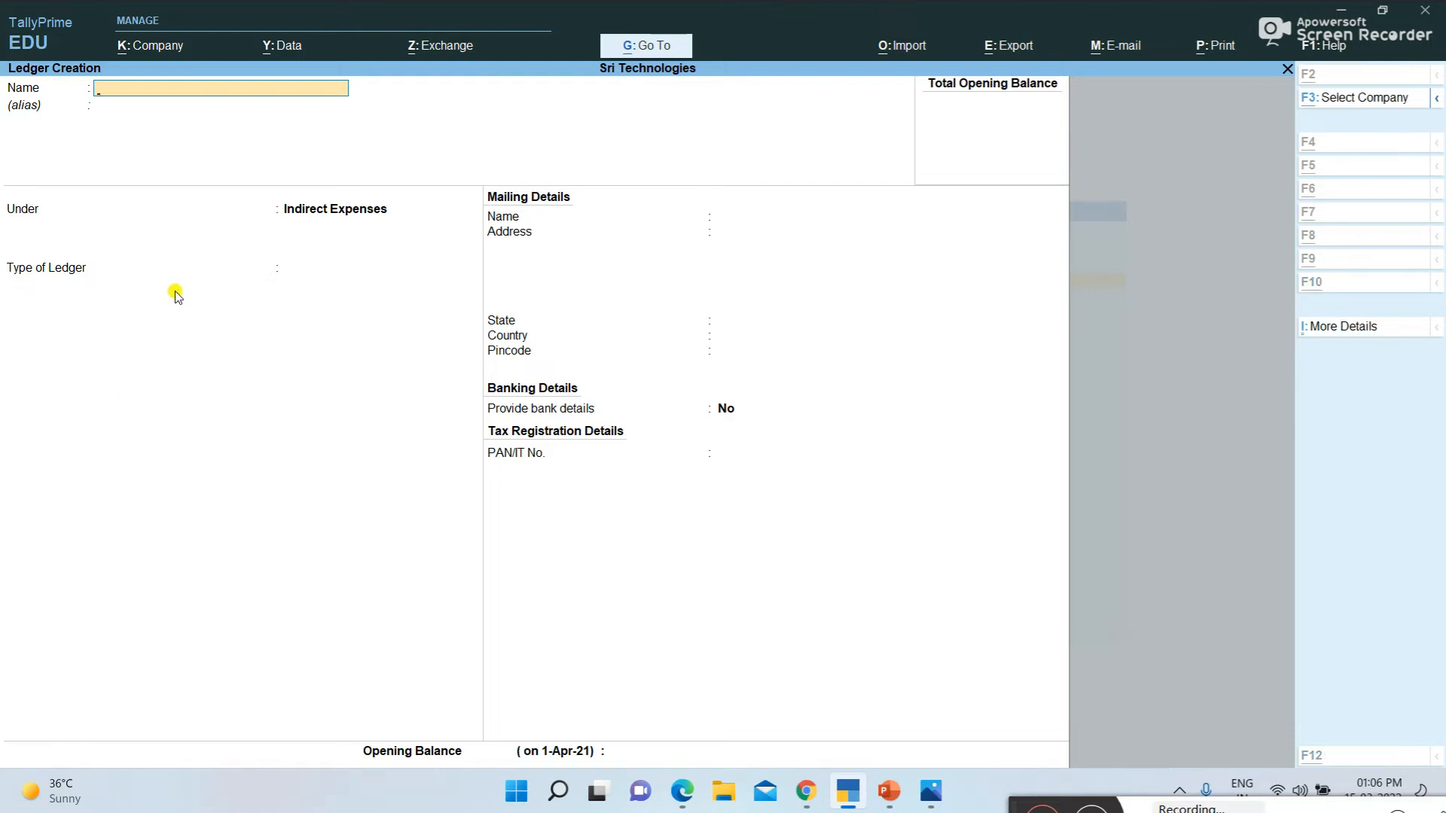
# Consult the third transaction in the examples PDF, and create a TallyPrime ledger named Furinature under Fixed Assets
pyautogui.hotkey('alt', 'Tab')
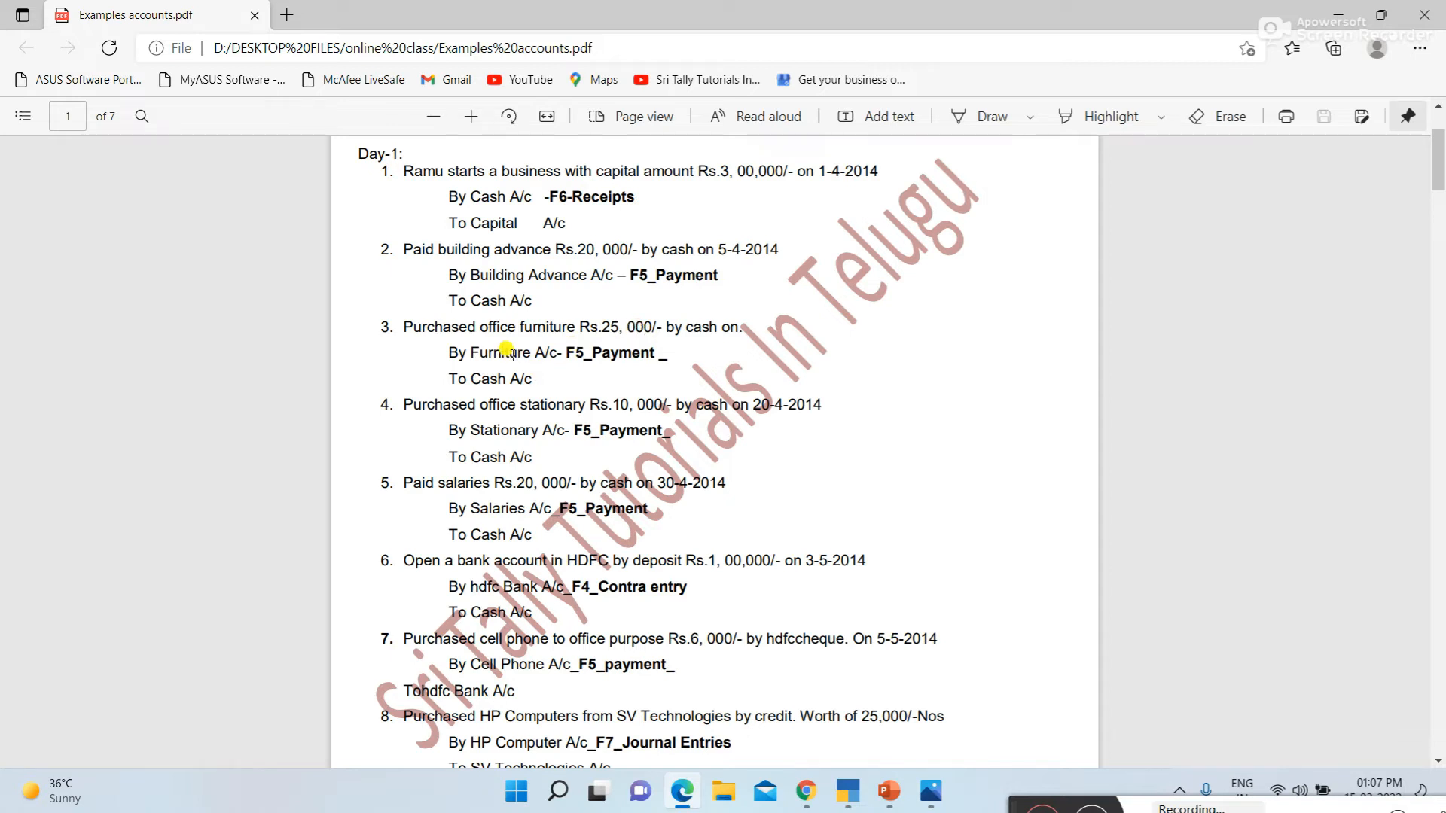
pyautogui.hotkey('alt', 'Tab')
pyautogui.write('Furinature')
pyautogui.press('Return')
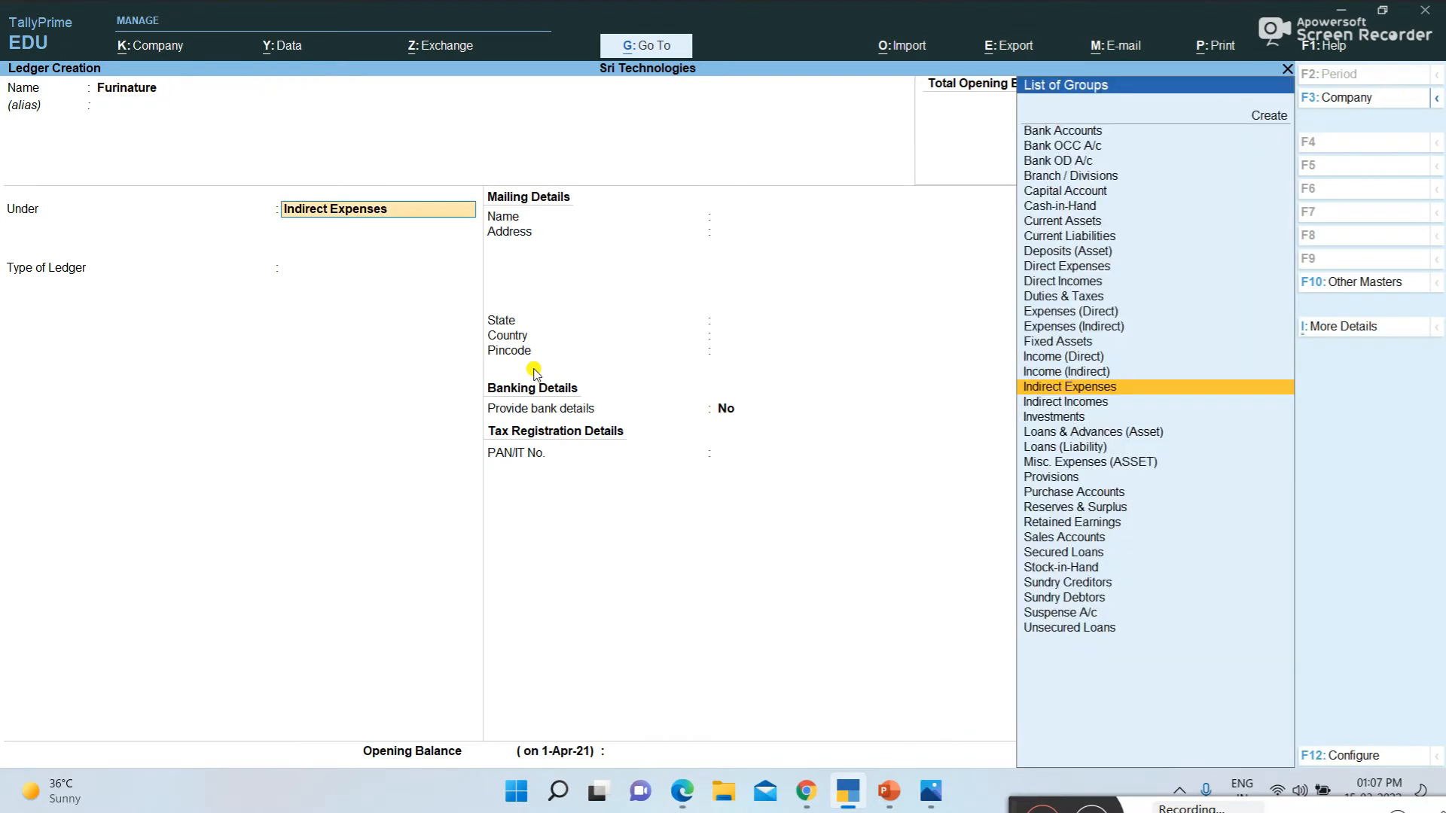
pyautogui.write('Fixed Assets')
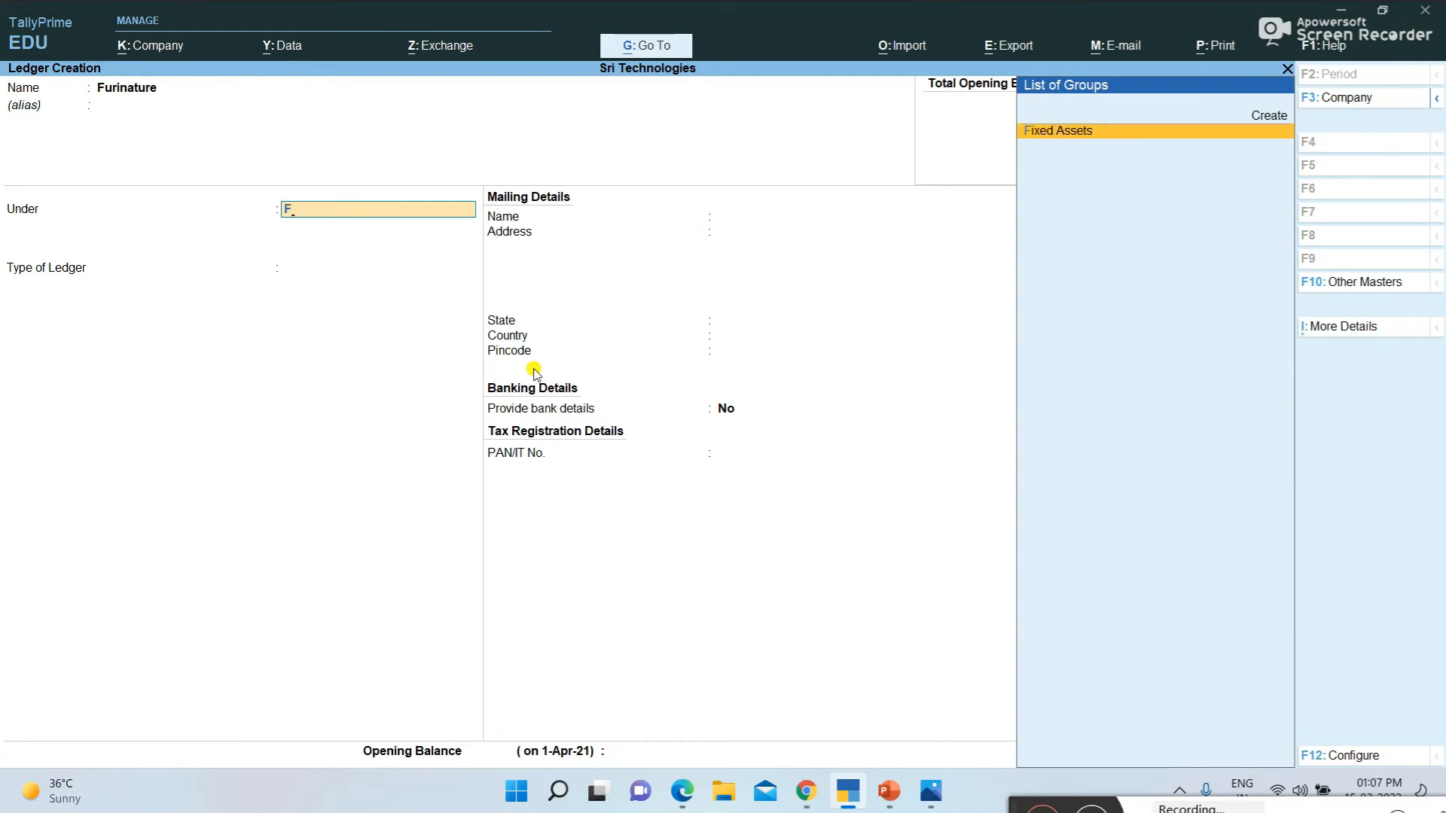
pyautogui.press('Return')
pyautogui.press('Return')
pyautogui.press('Return')
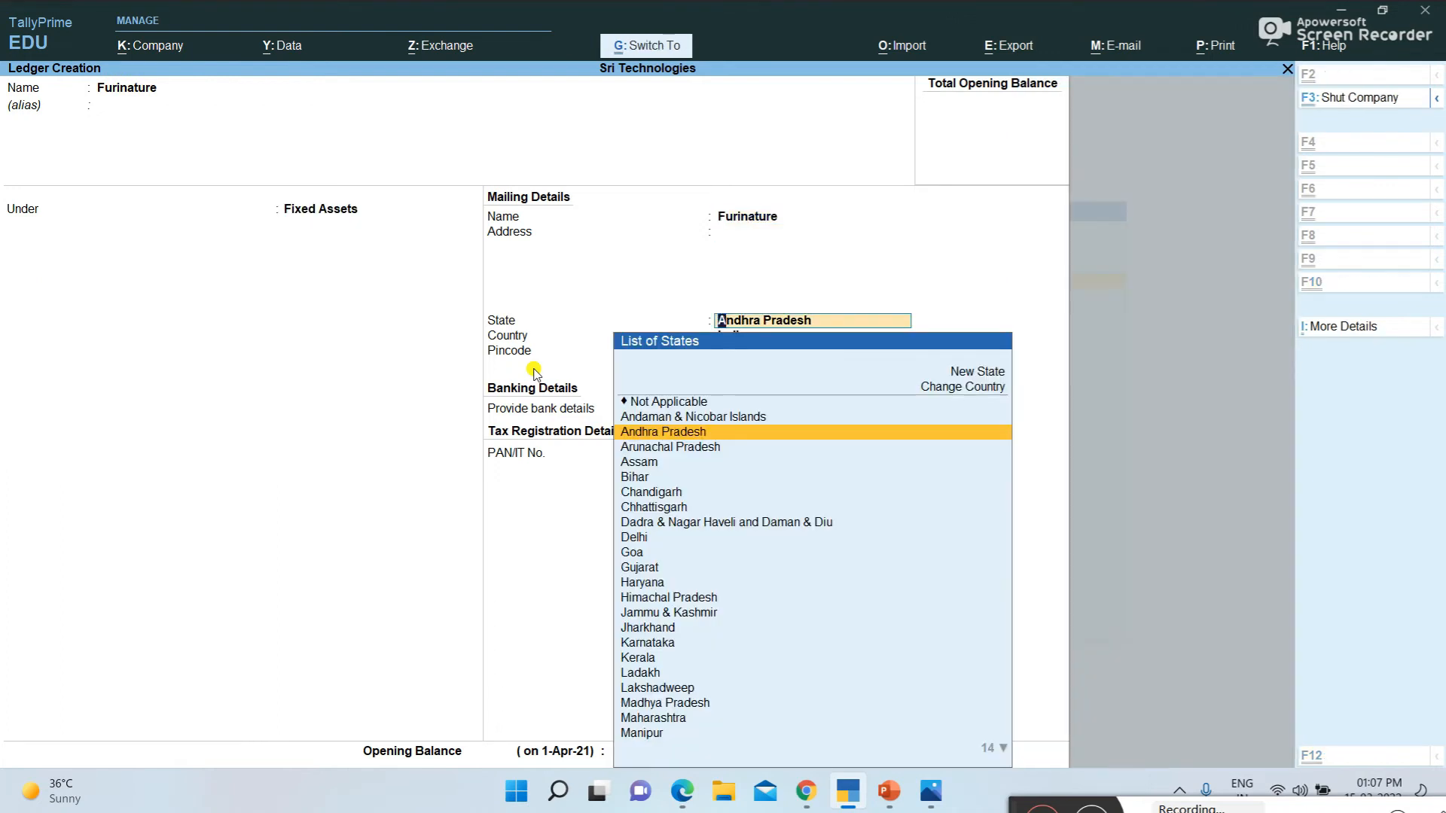
pyautogui.hotkey('ctrl', 'a')
# Consult the PDF's fourth transaction, and create a TallyPrime ledger named Stationary Exp under Indirect Expenses, with ledger type Not Applicable
pyautogui.hotkey('alt', 'Tab')
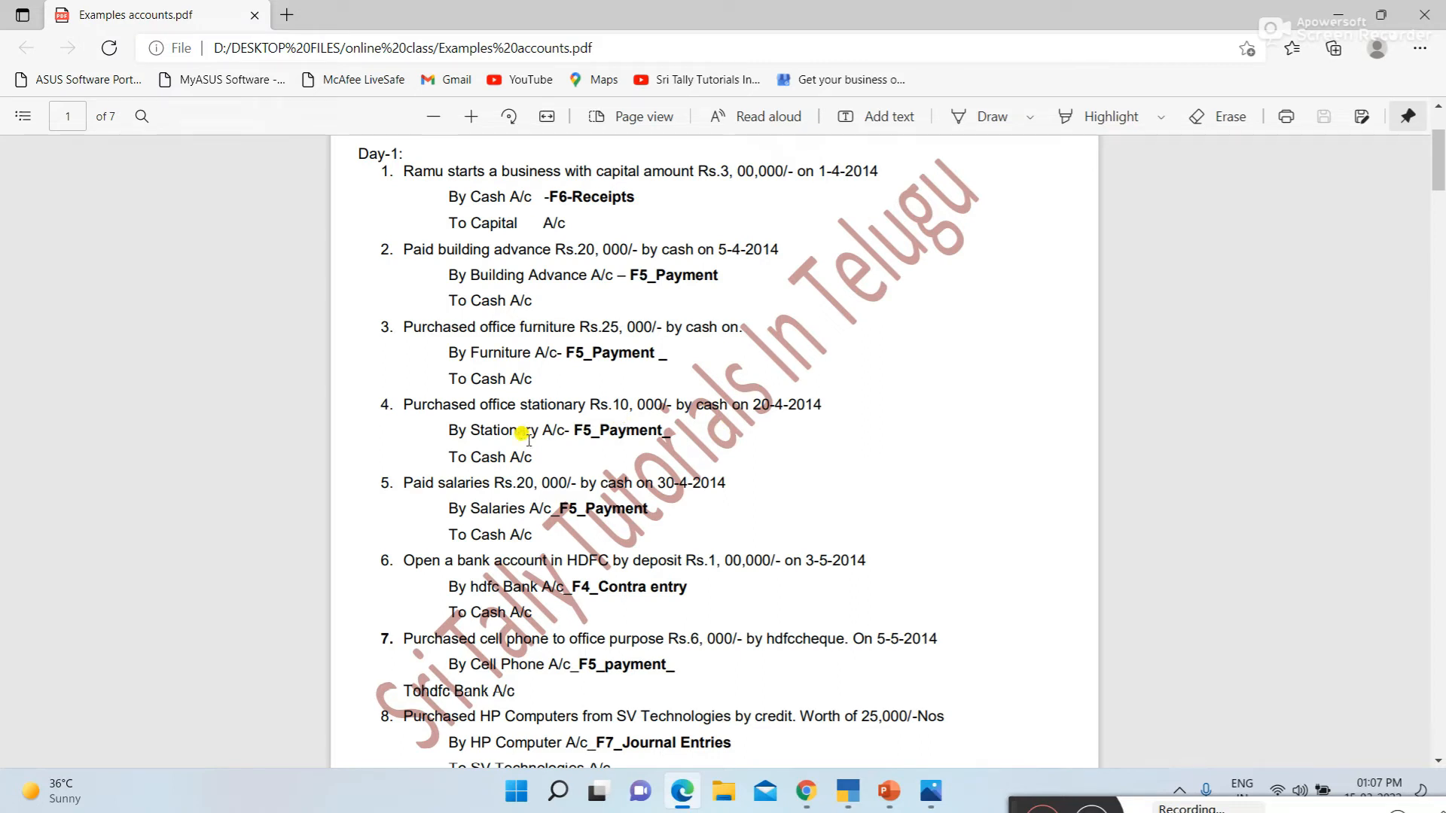
pyautogui.hotkey('alt', 'Tab')
pyautogui.write('Statio')
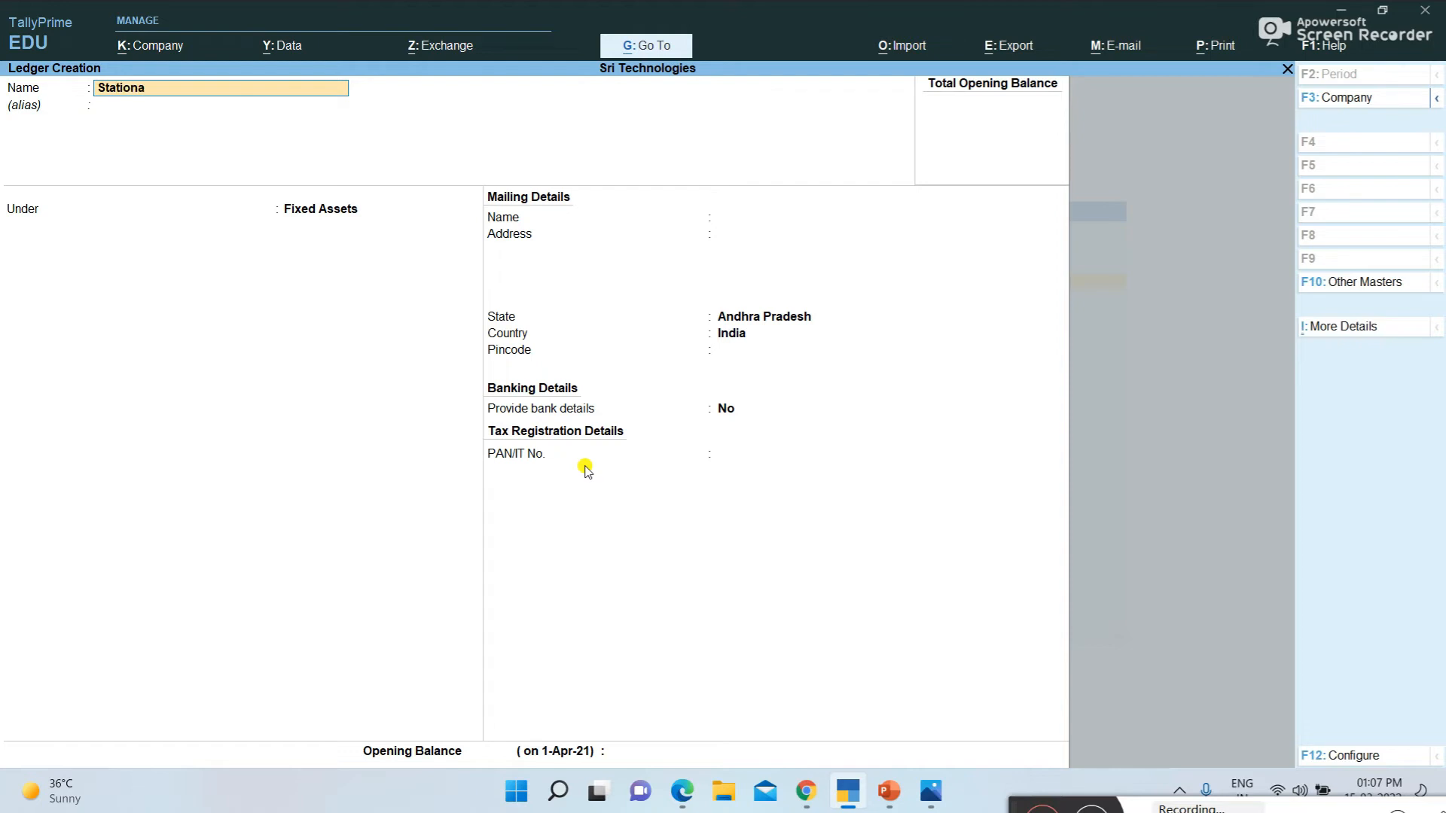
pyautogui.write('nary exp')
pyautogui.press('Return')
pyautogui.write('In')
pyautogui.press('Down')
pyautogui.press('Down')
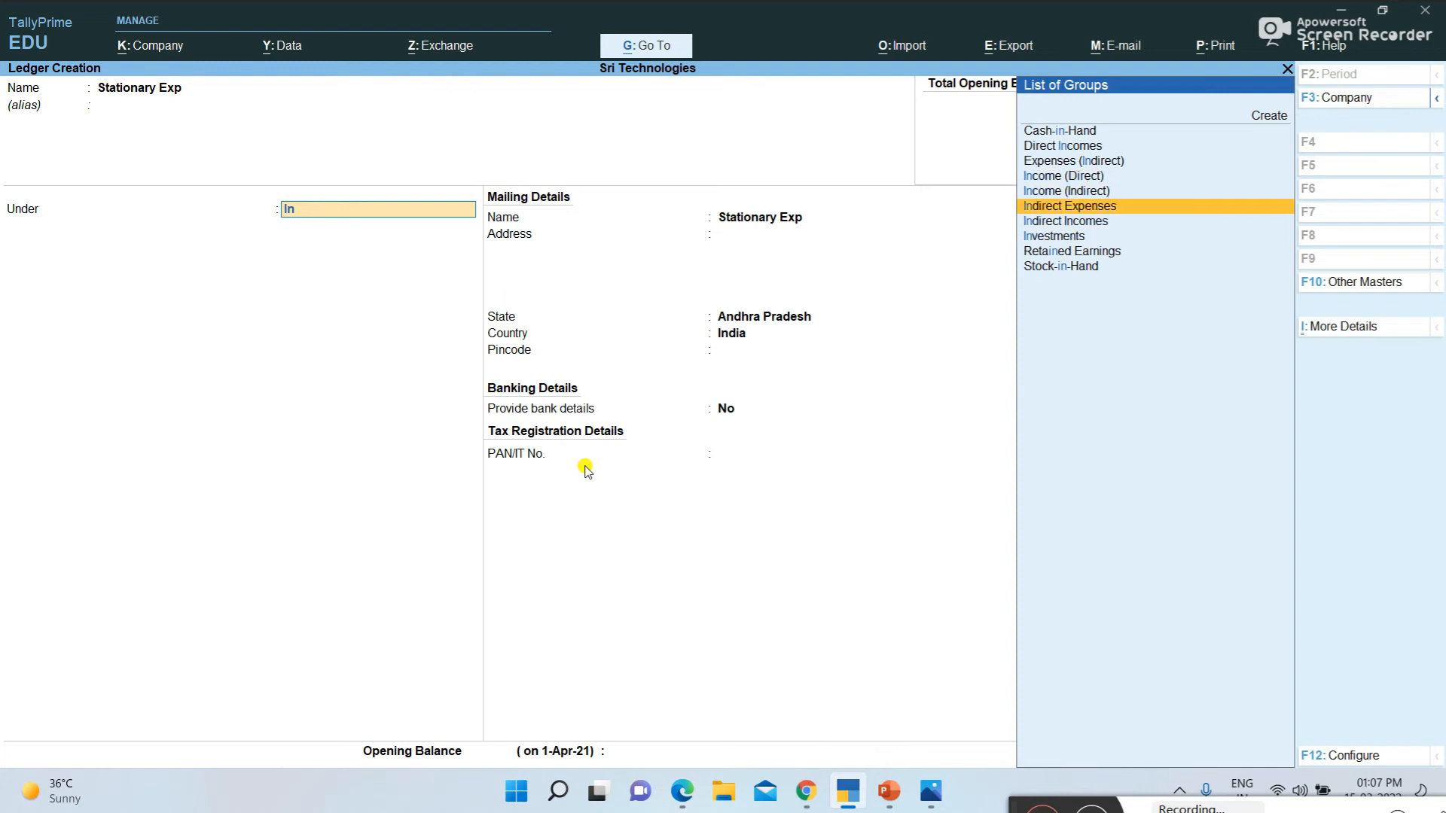
pyautogui.press('Return')
pyautogui.press('Return')
pyautogui.press('Return')
pyautogui.press('Return')
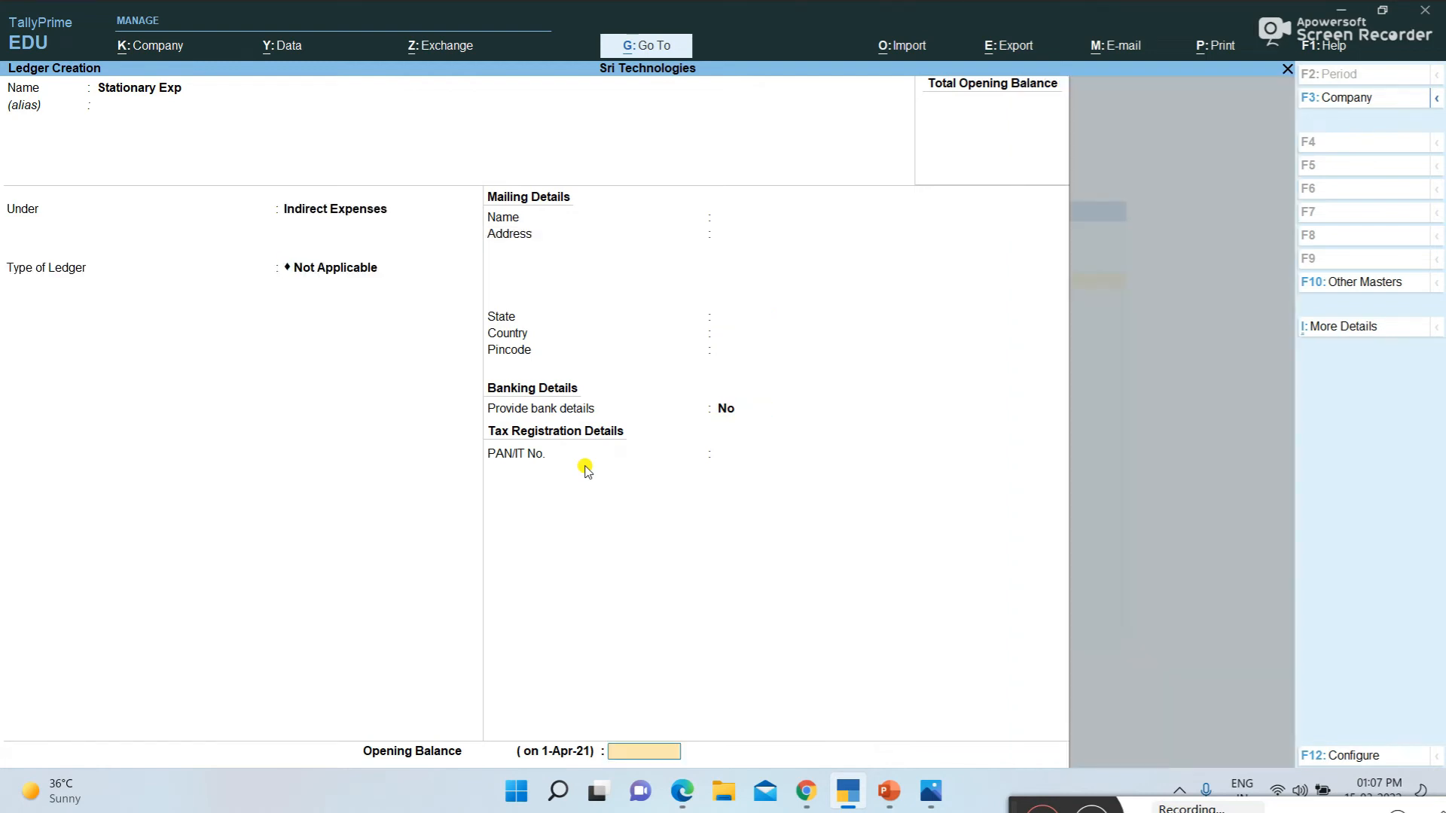
pyautogui.press('Return')
# Consult the fifth transaction in the examples PDF, and create a TallyPrime ledger named Salaries A/c under Indirect Expenses
pyautogui.hotkey('alt', 'Tab')
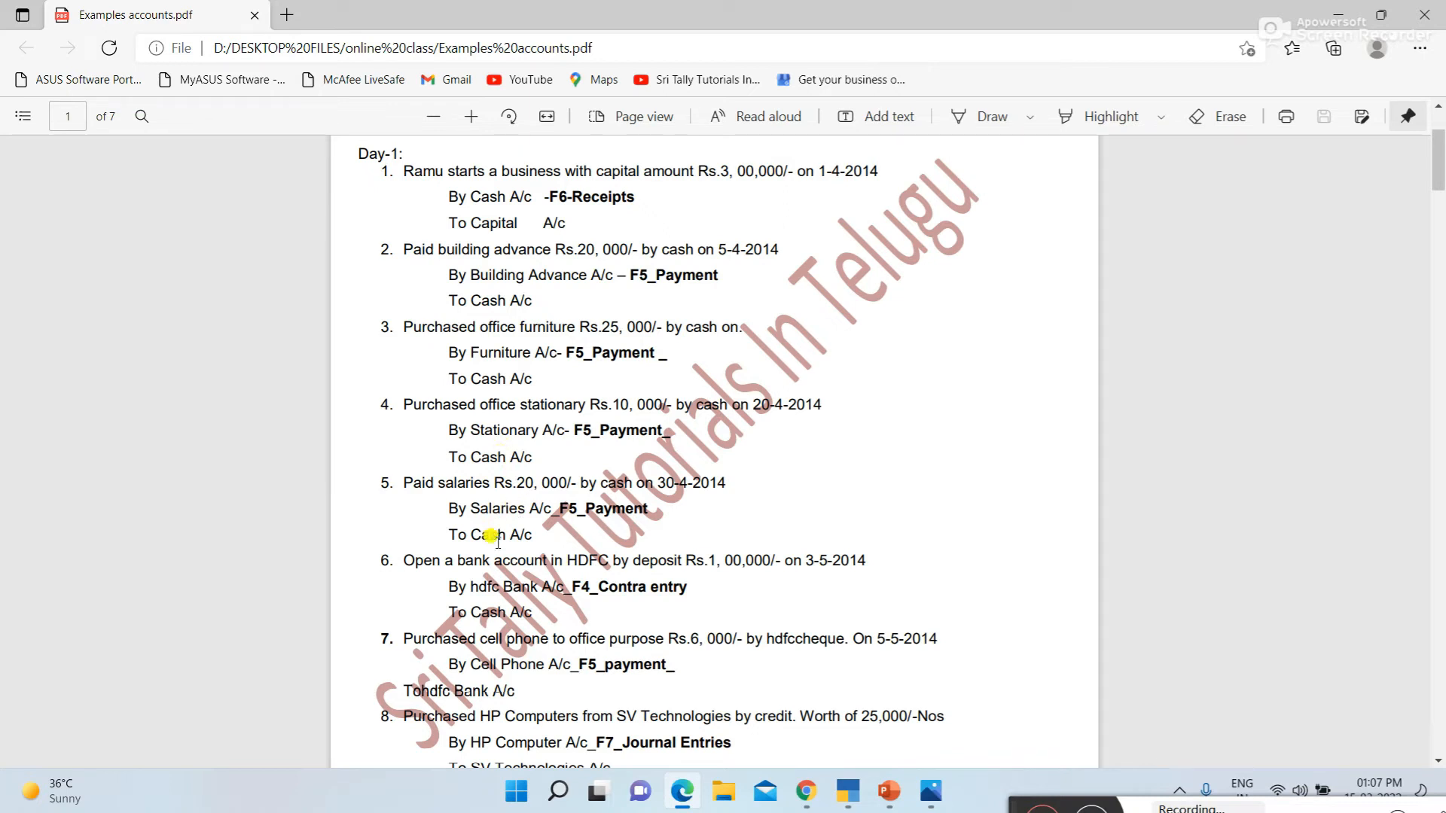
pyautogui.hotkey('alt', 'Tab')
pyautogui.write('Salaries a/c')
pyautogui.press('Return')
pyautogui.press('Return')
pyautogui.press('Return')
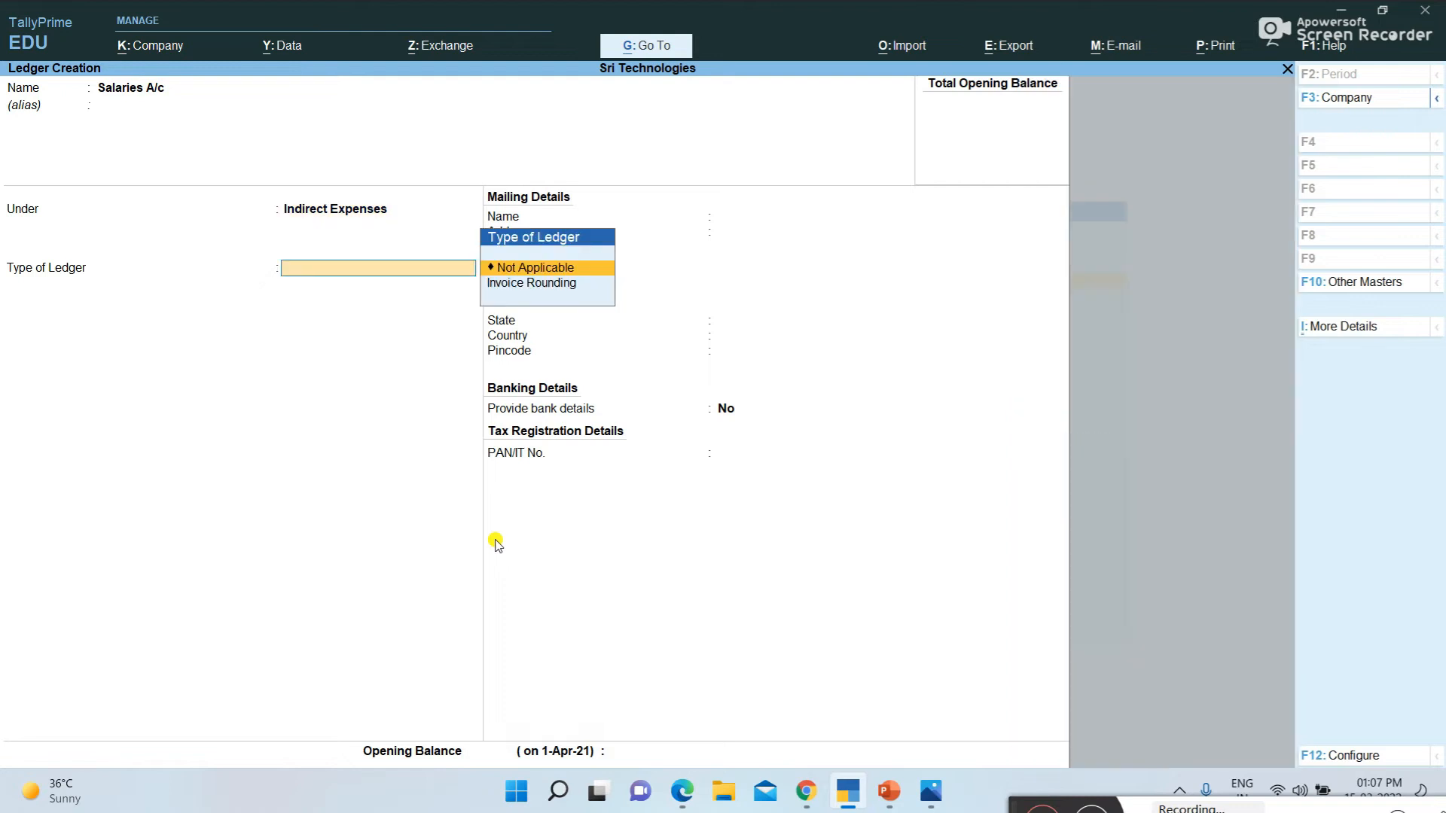
pyautogui.hotkey('ctrl', 'a')
# Consult the PDF's sixth transaction, then name the next TallyPrime ledger Hdfc Bank and place it under Bank Accounts
pyautogui.hotkey('alt', 'Tab')
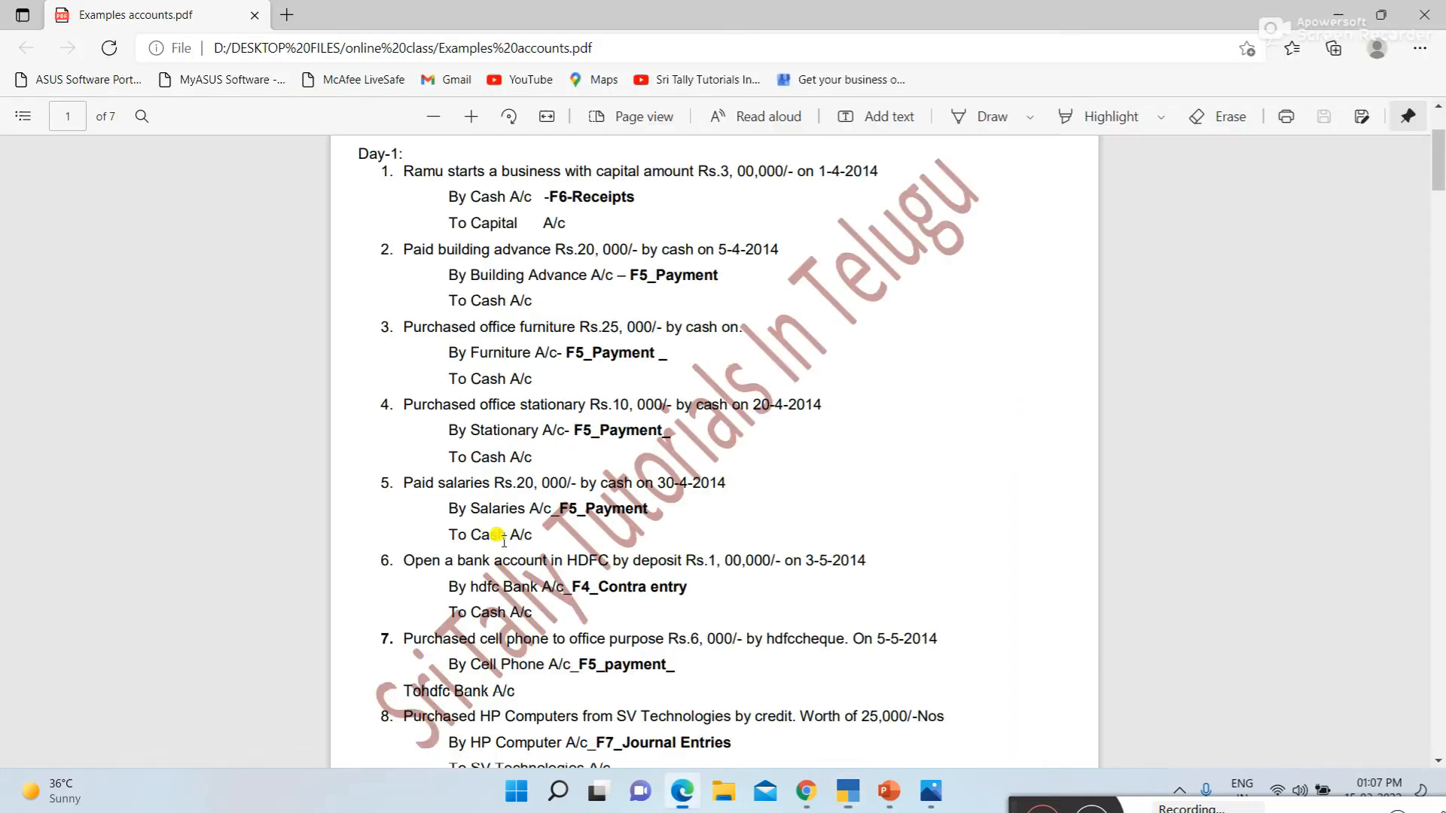
pyautogui.scroll(-3, 460, 607)
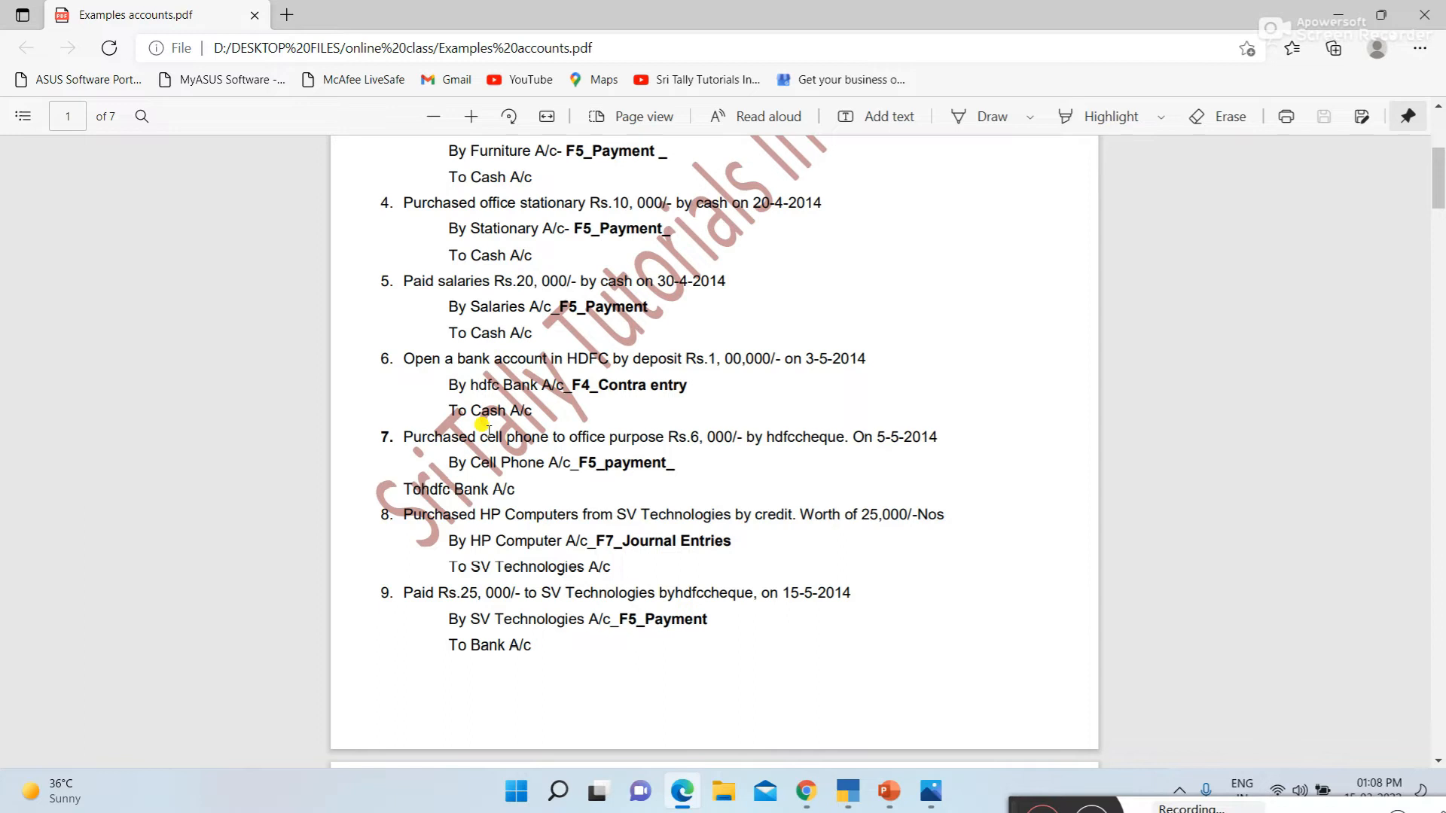
pyautogui.hotkey('alt', 'Tab')
pyautogui.write('Hdfc Bank')
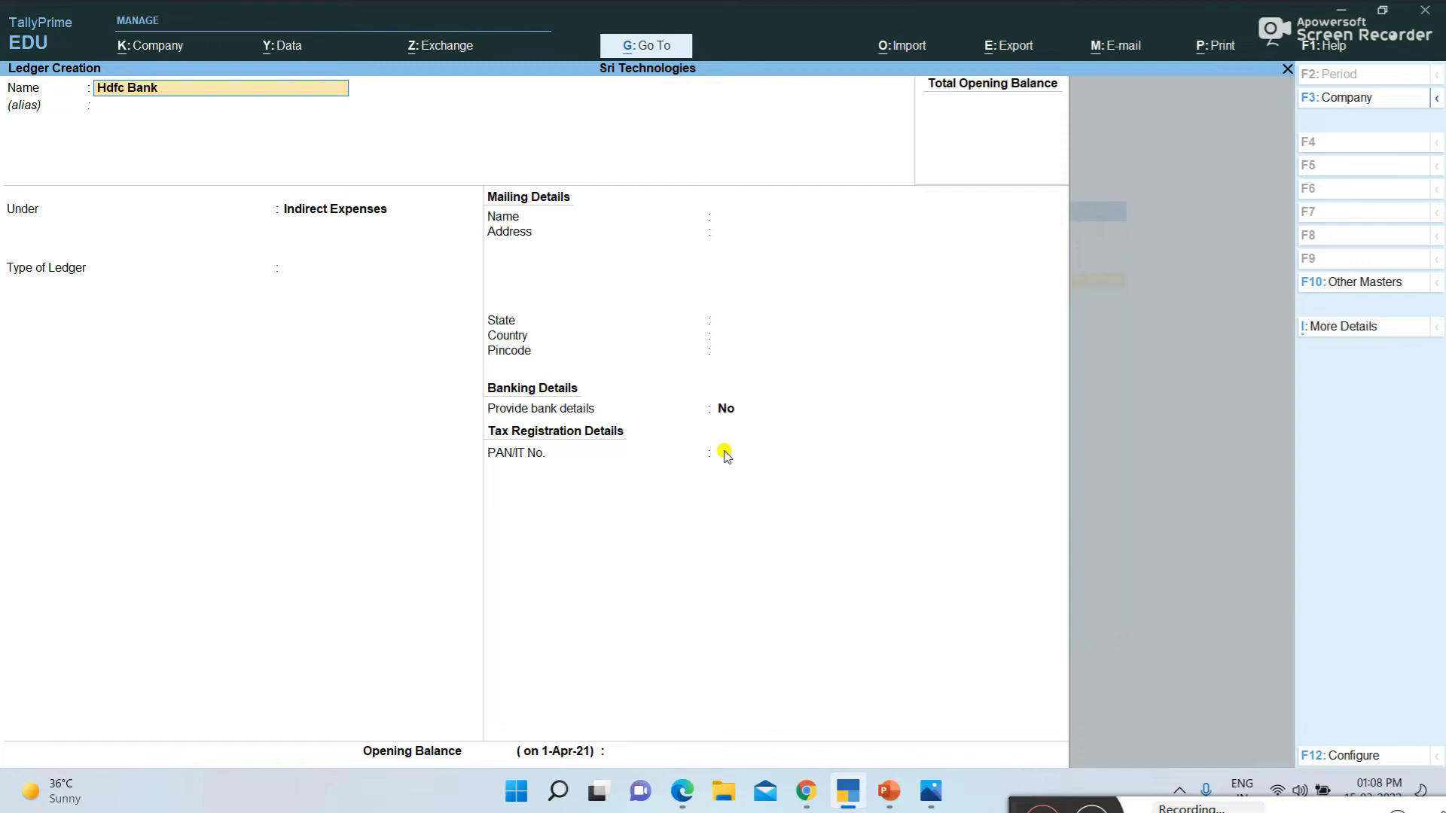
pyautogui.press('Return')
pyautogui.press('Return')
pyautogui.write('Ba')
pyautogui.press('Return')
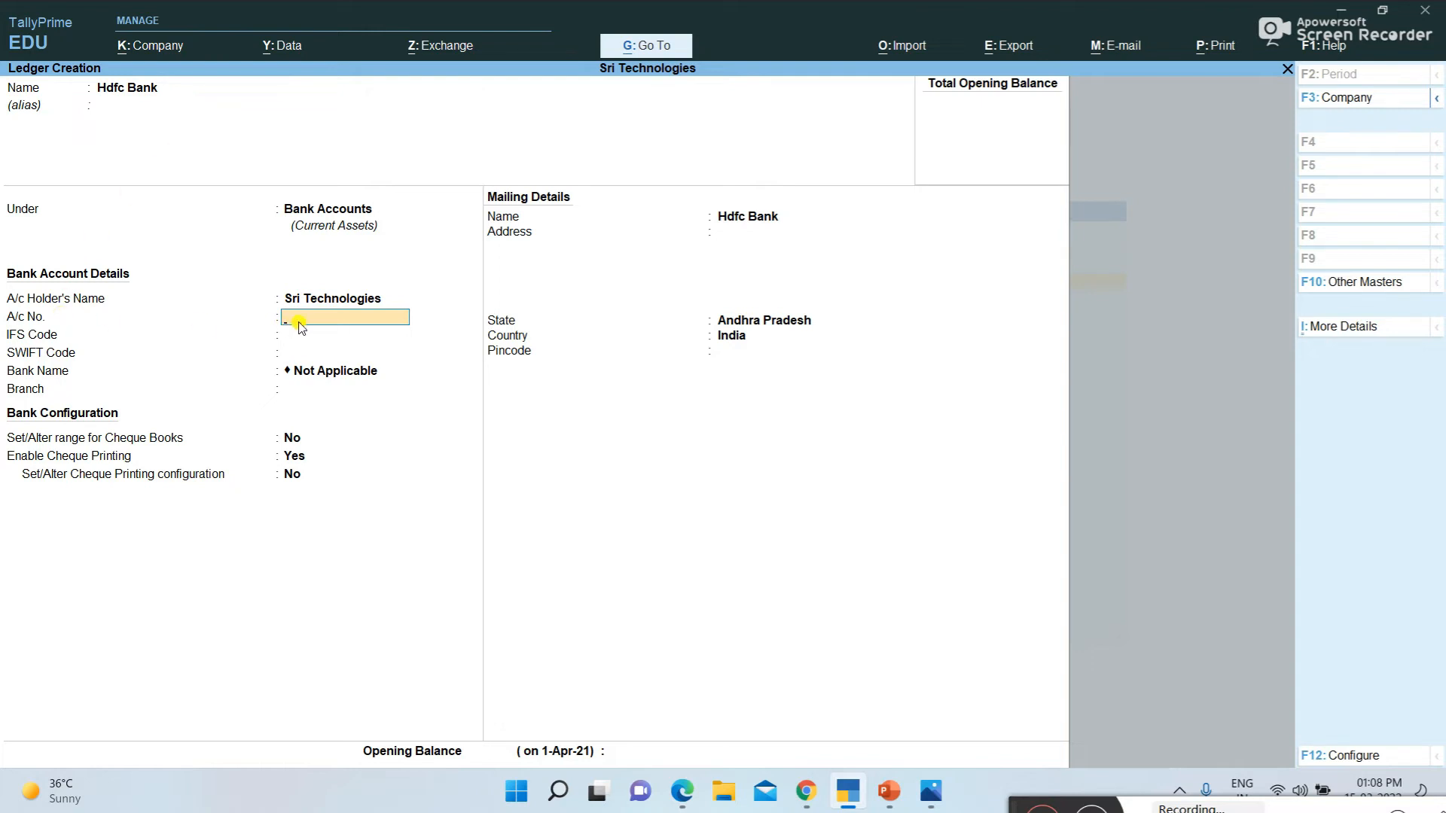
# Save the Hdfc Bank ledger with blank account number, IFS code, SWIFT code and branch, keeping the default cheque settings
pyautogui.press('Return')
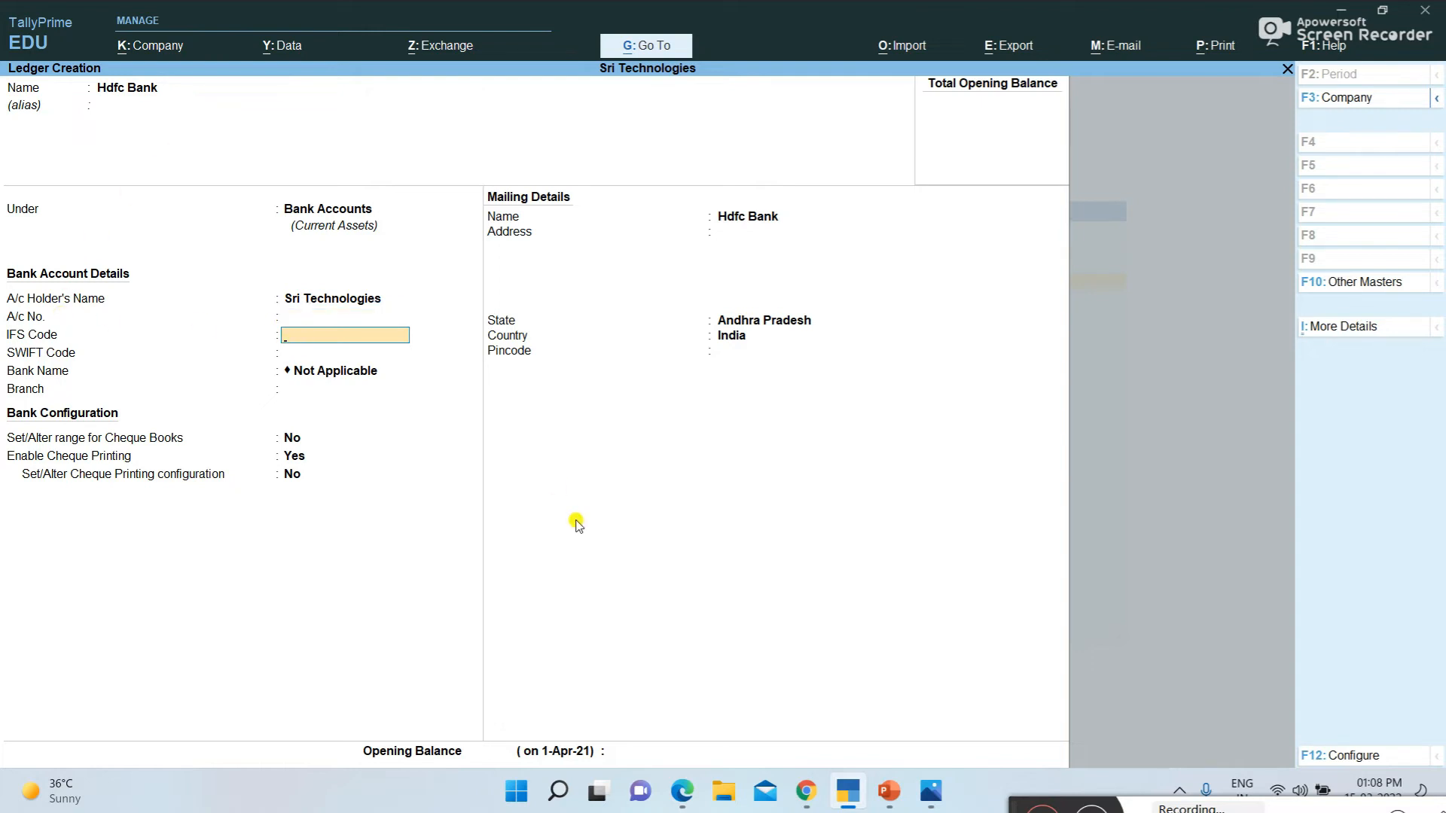
pyautogui.press('Return')
pyautogui.press('Return')
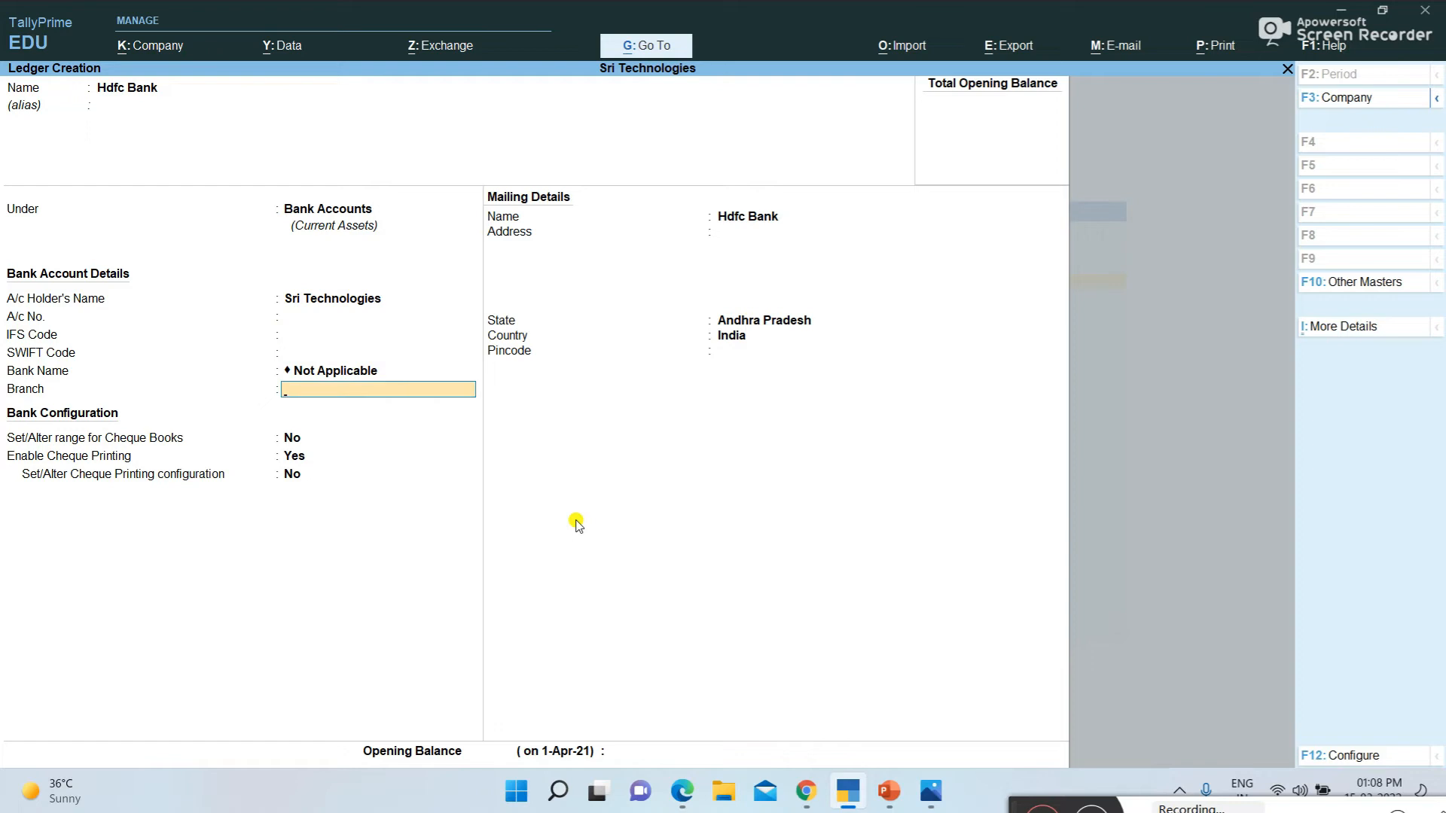
pyautogui.press('Return')
pyautogui.press('Return')
pyautogui.press('Return')
pyautogui.press('Return')
pyautogui.press('Return')
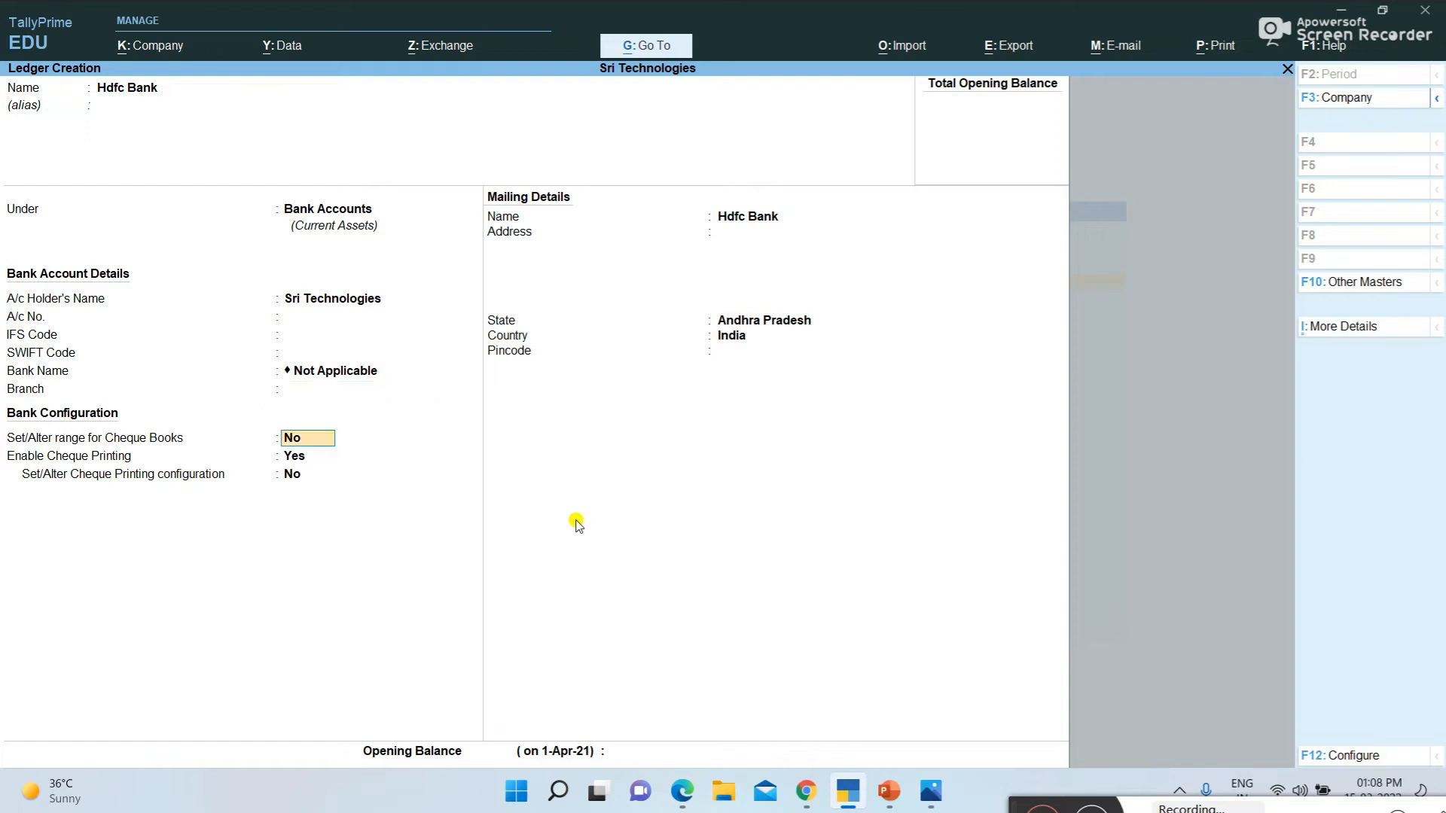
pyautogui.press('Return')
pyautogui.press('Return')
pyautogui.press('Return')
pyautogui.press('Return')
pyautogui.press('Return')
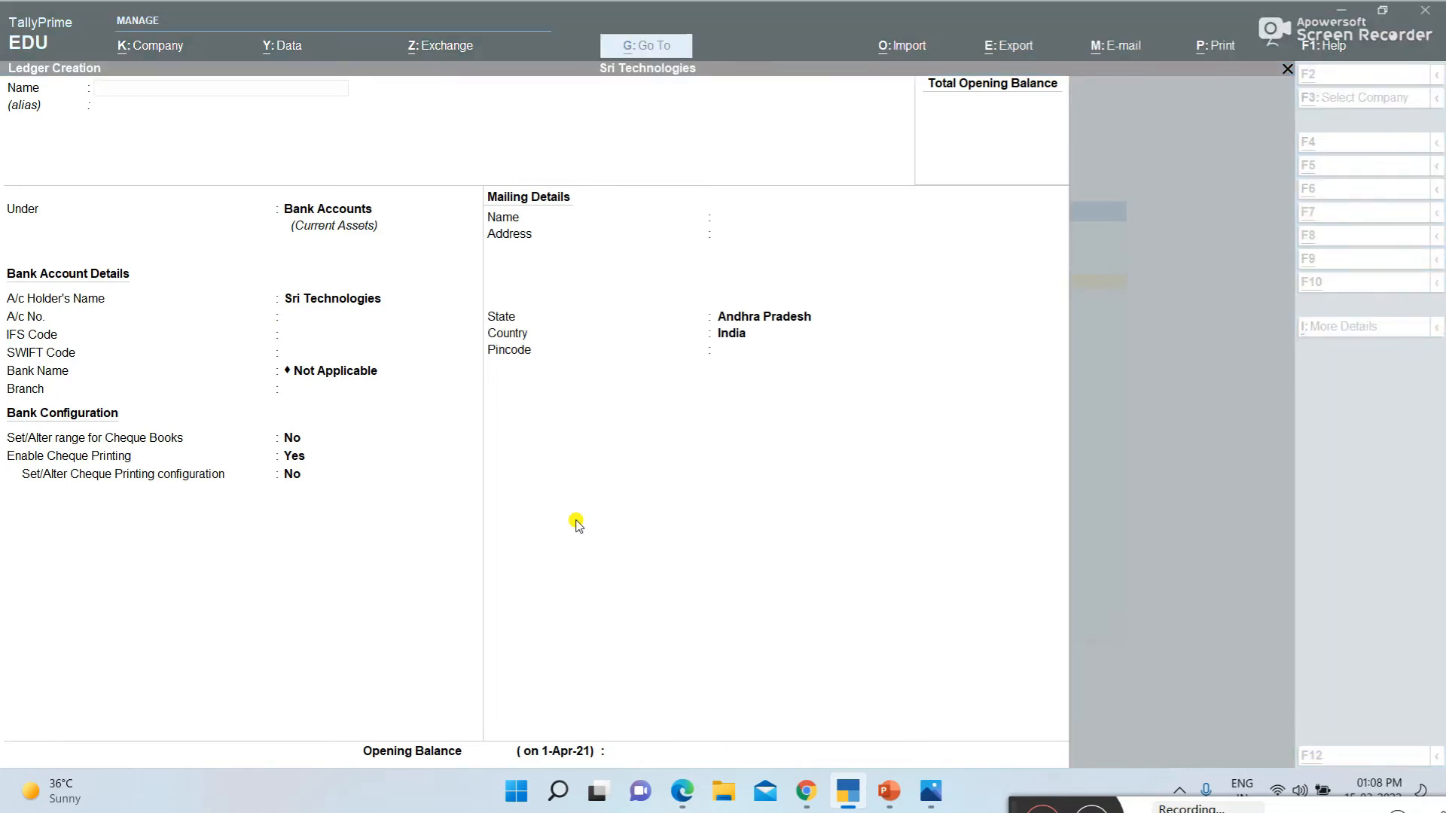
# Consult the seventh transaction in the examples PDF, and create a TallyPrime ledger named Cell Phone under Fixed Assets
pyautogui.hotkey('alt', 'Tab')
pyautogui.scroll(-2, 452, 362)
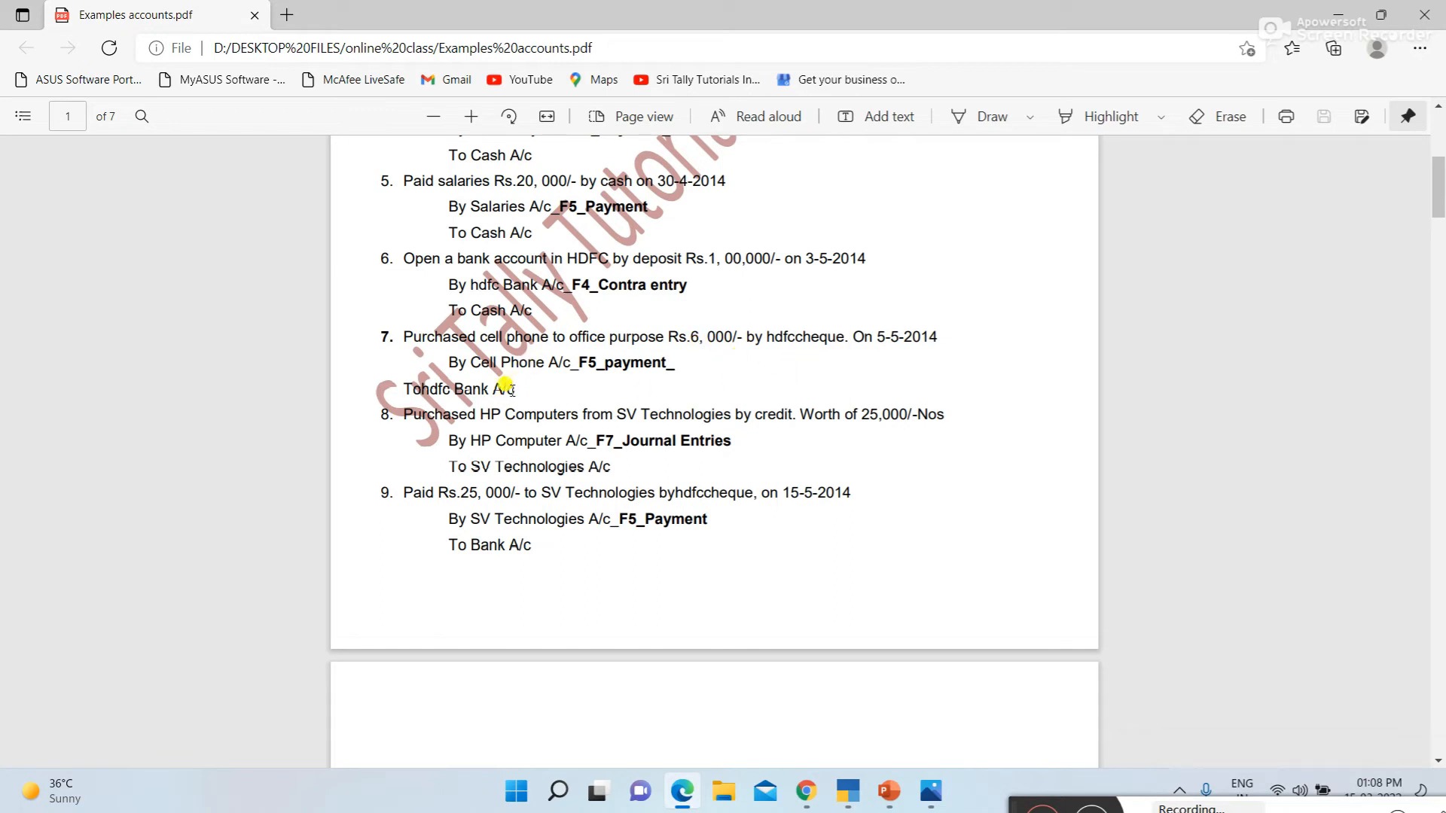
pyautogui.hotkey('alt', 'Tab')
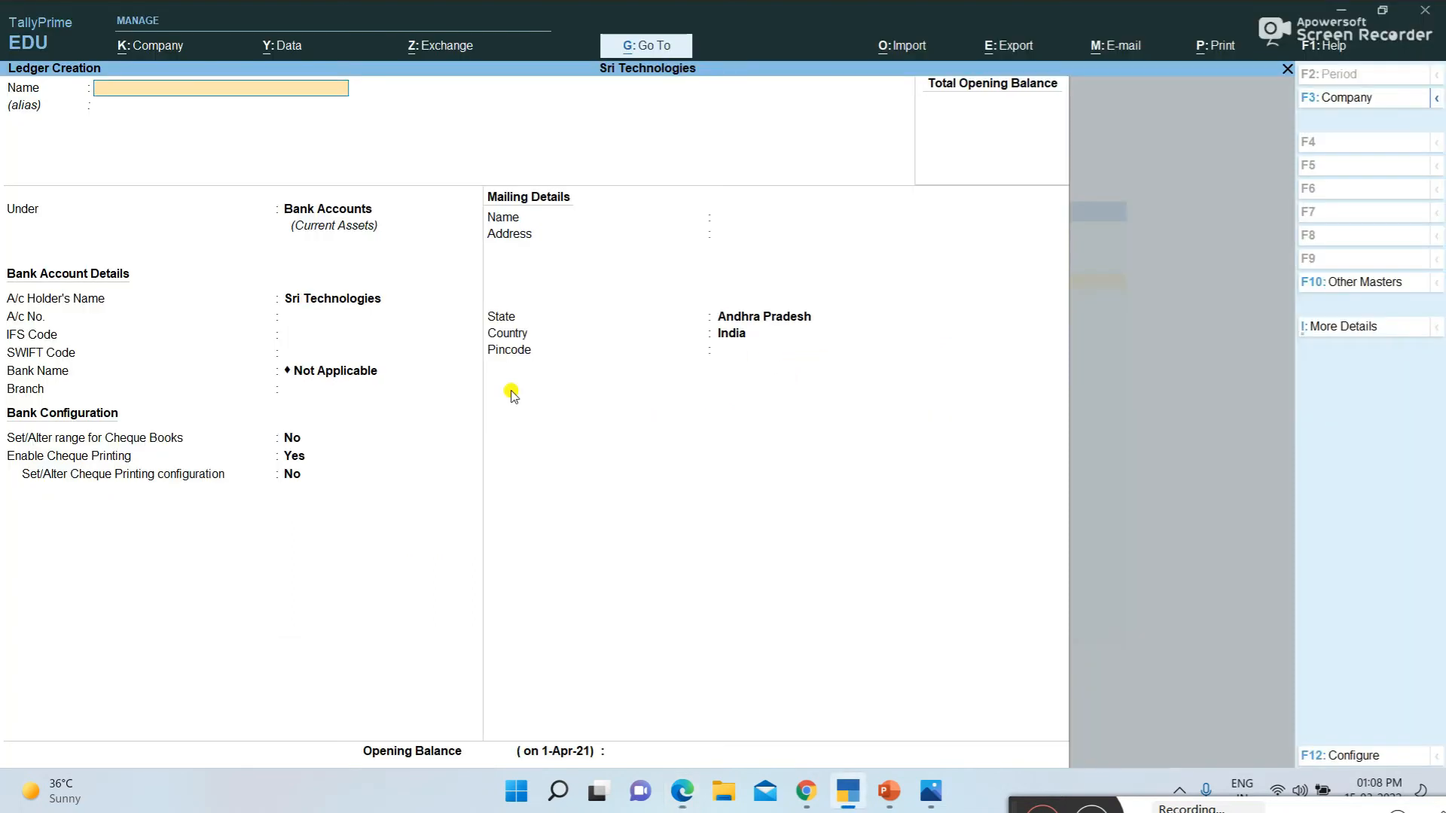
pyautogui.write('Cell Phone')
pyautogui.press('Return')
pyautogui.press('Return')
pyautogui.write('F')
pyautogui.press('Return')
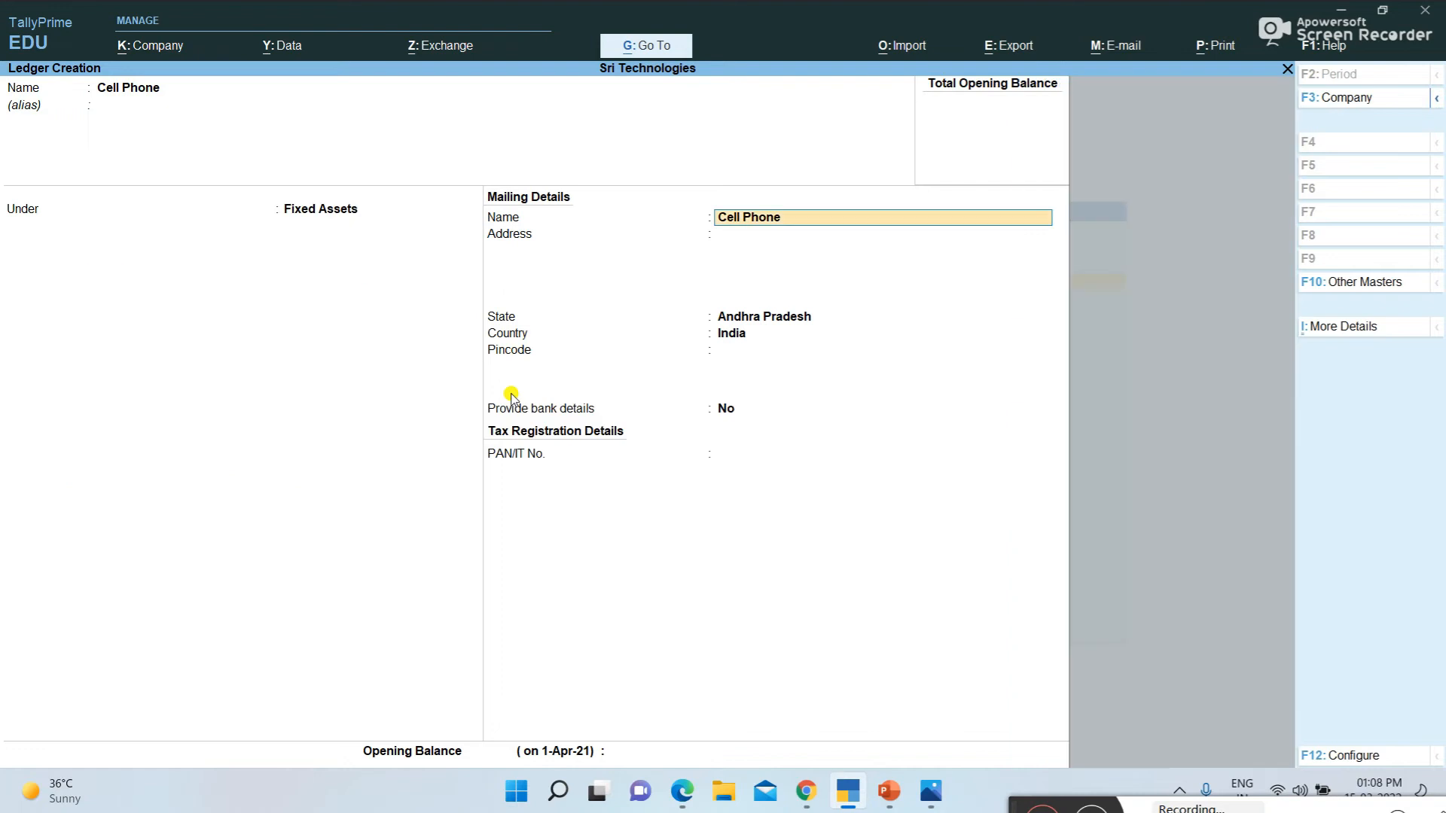
pyautogui.hotkey('ctrl', 'a')
# Consult the eighth transaction in the examples PDF, and create a TallyPrime ledger named Hp Computers under Fixed Assets
pyautogui.hotkey('alt', 'Tab')
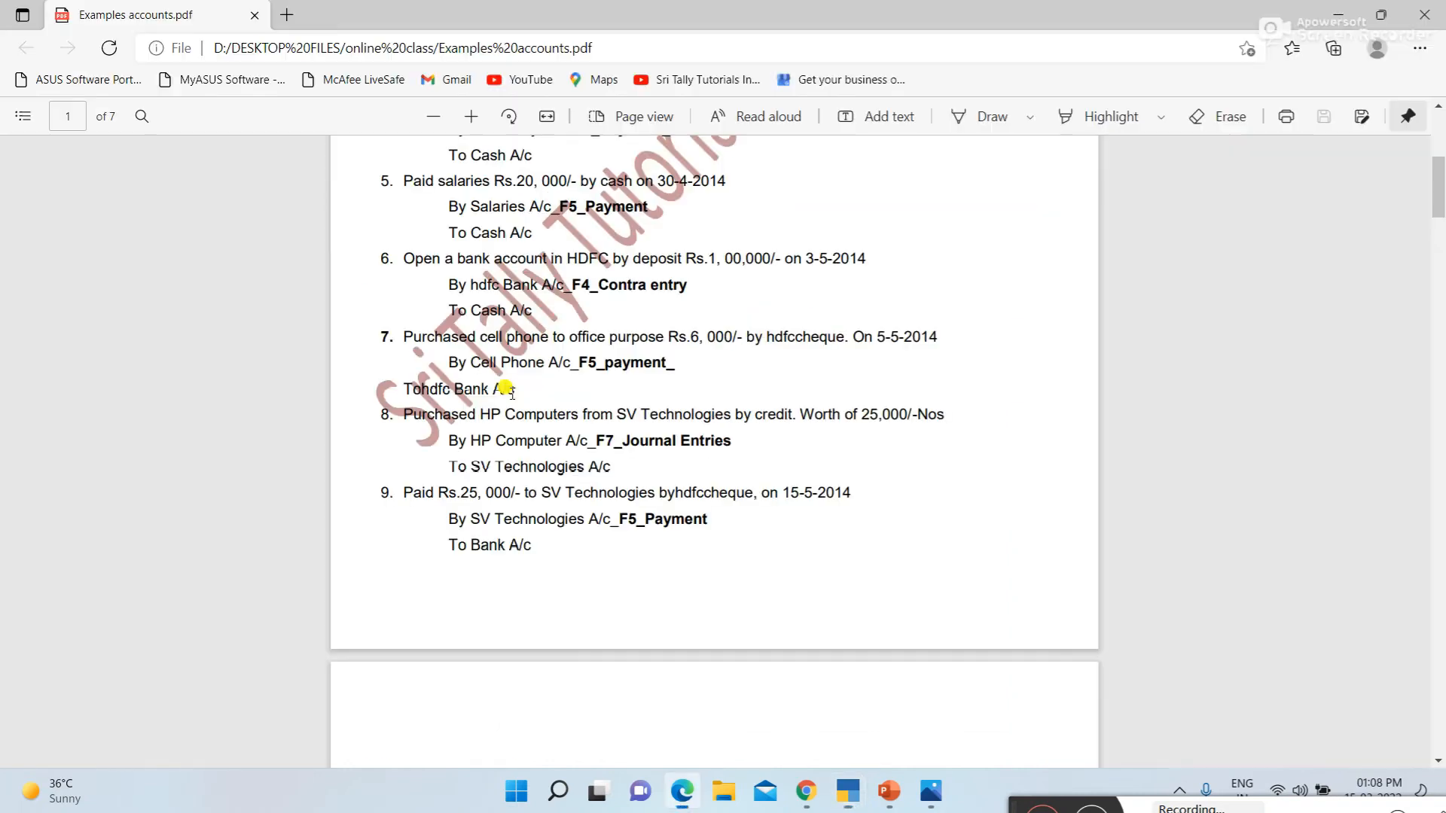
pyautogui.scroll(-3, 506, 388)
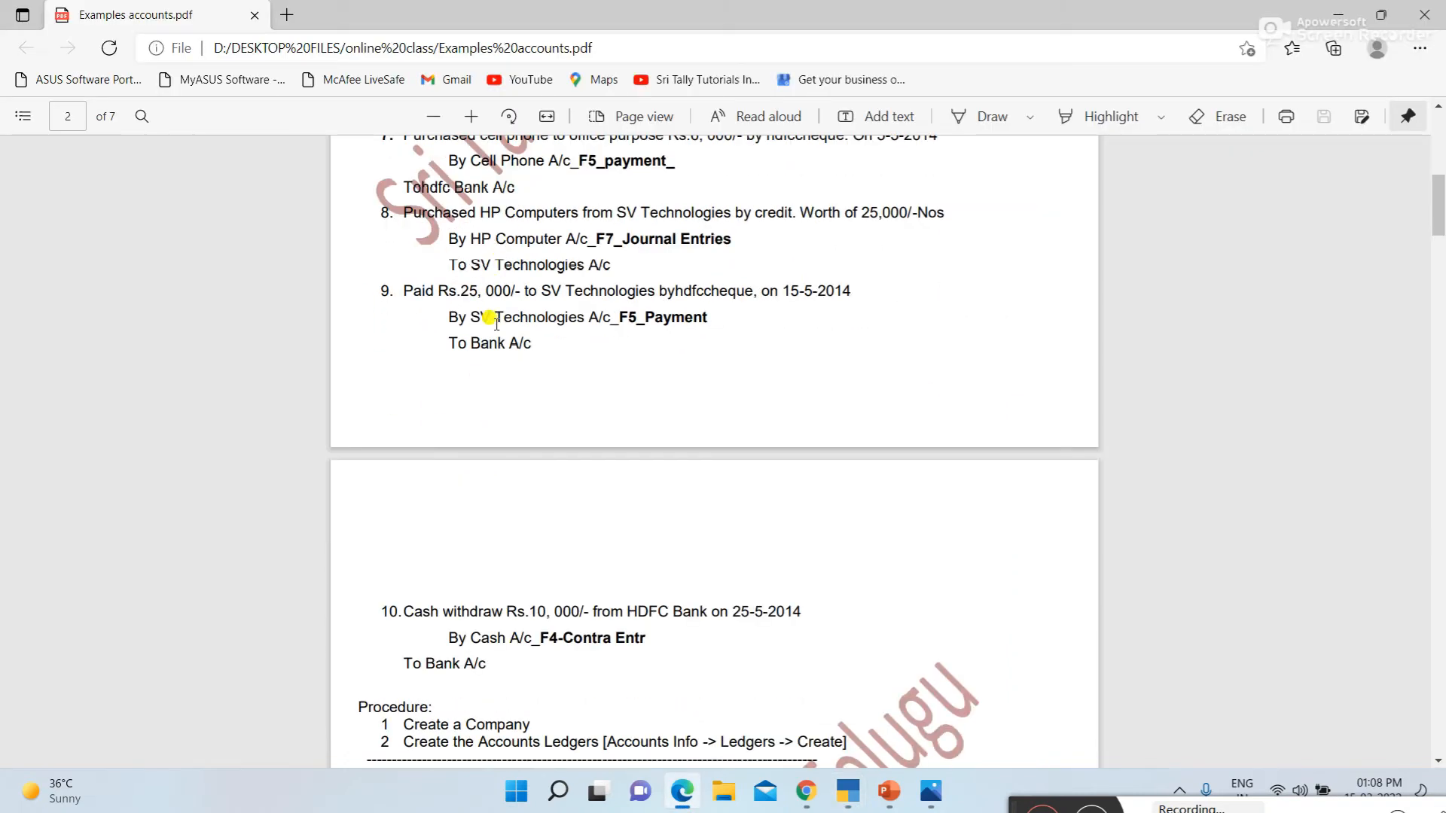
pyautogui.scroll(2, 574, 310)
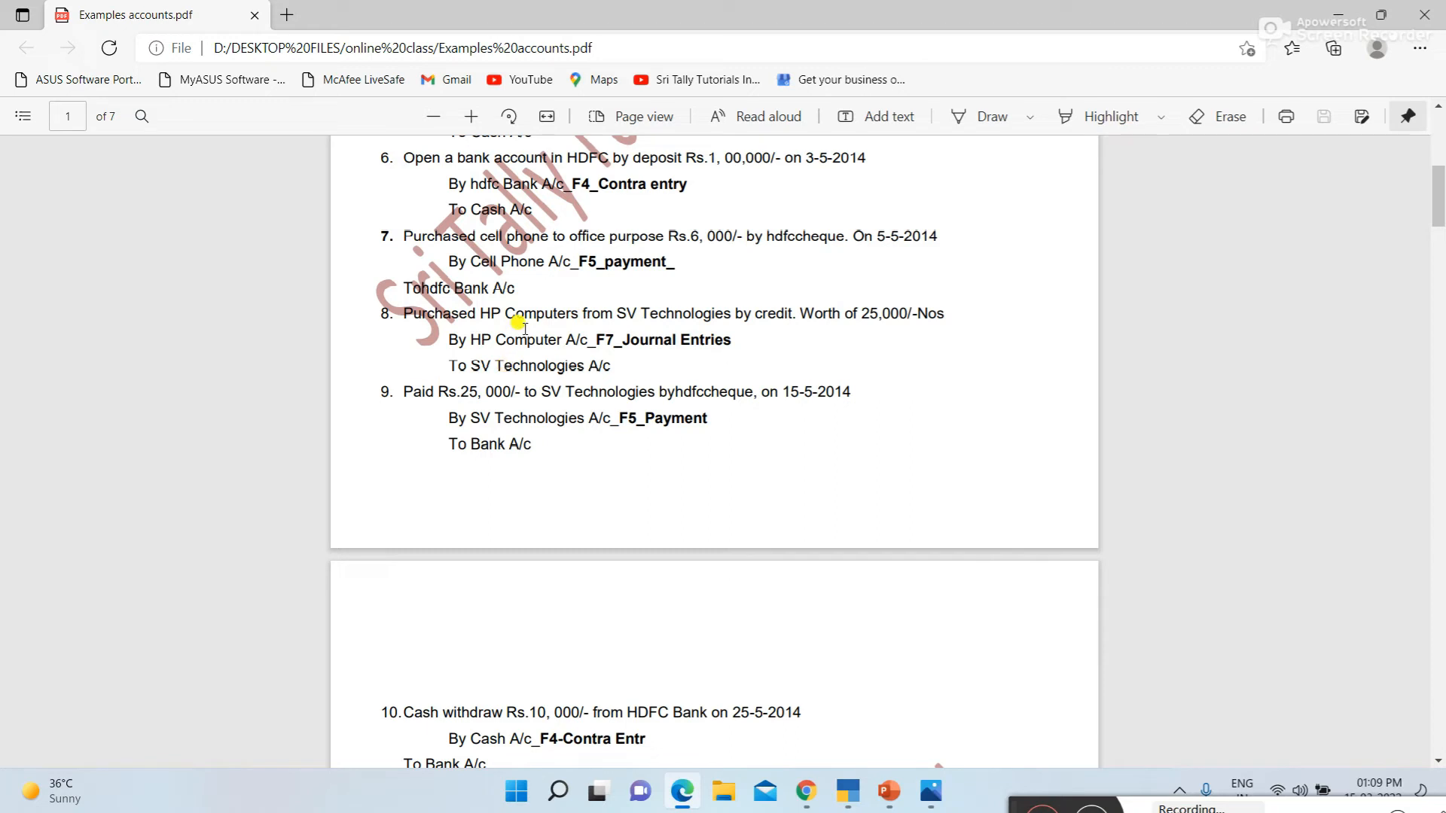
pyautogui.hotkey('alt', 'Tab')
pyautogui.write('Hp Comp')
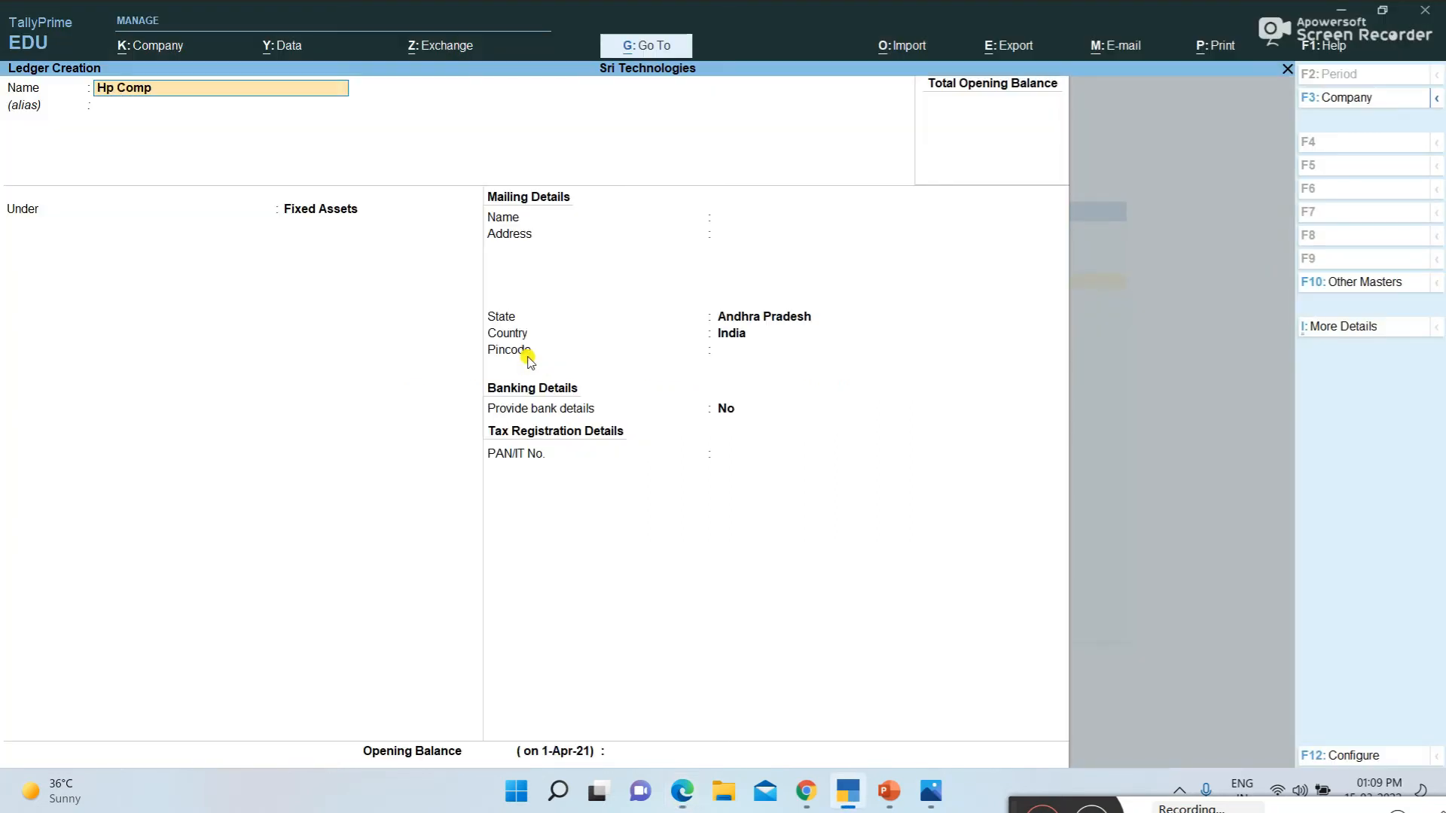
pyautogui.write('uters')
pyautogui.press('Return')
pyautogui.press('Return')
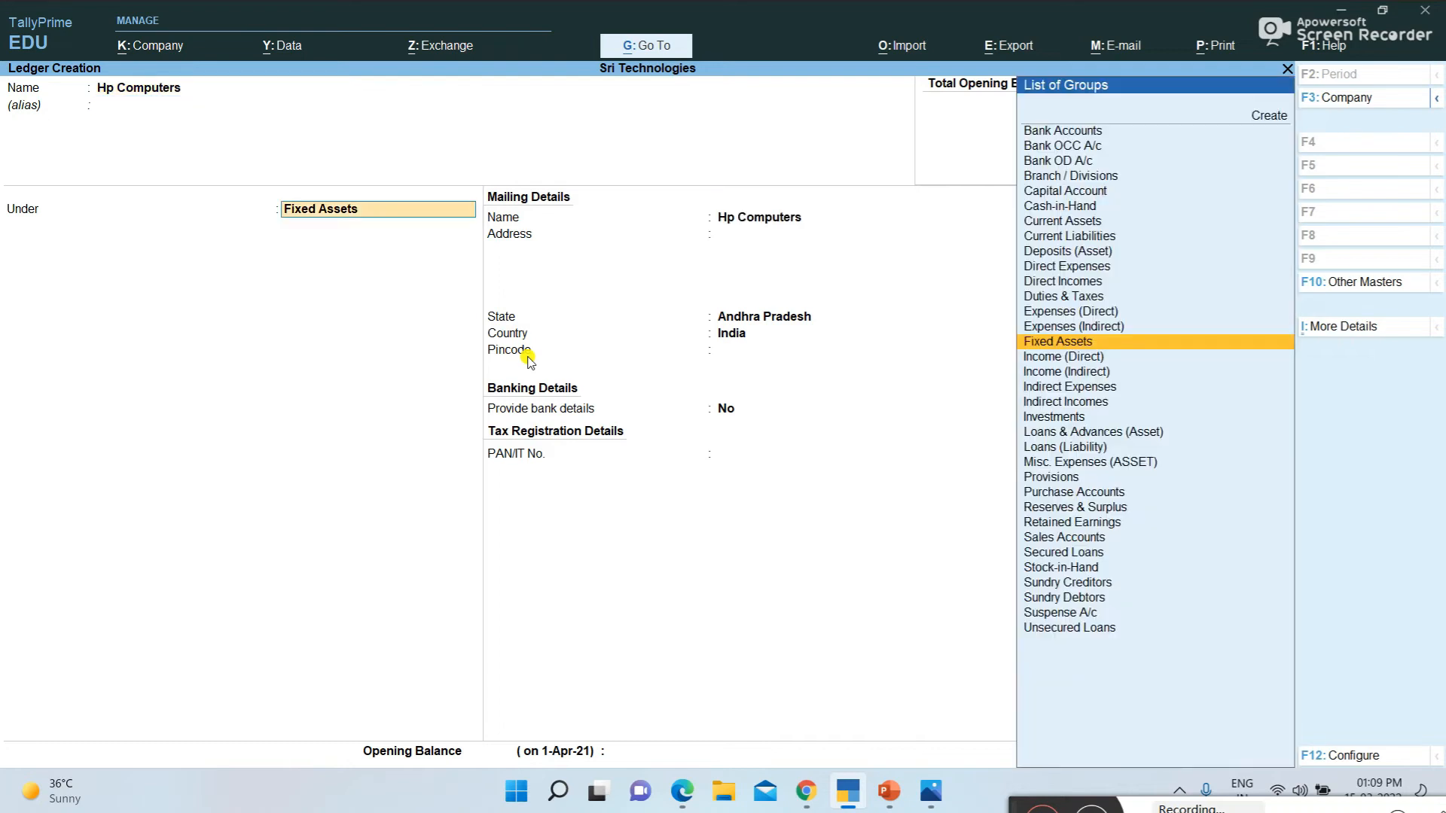
pyautogui.press('Return')
pyautogui.hotkey('ctrl', 'a')
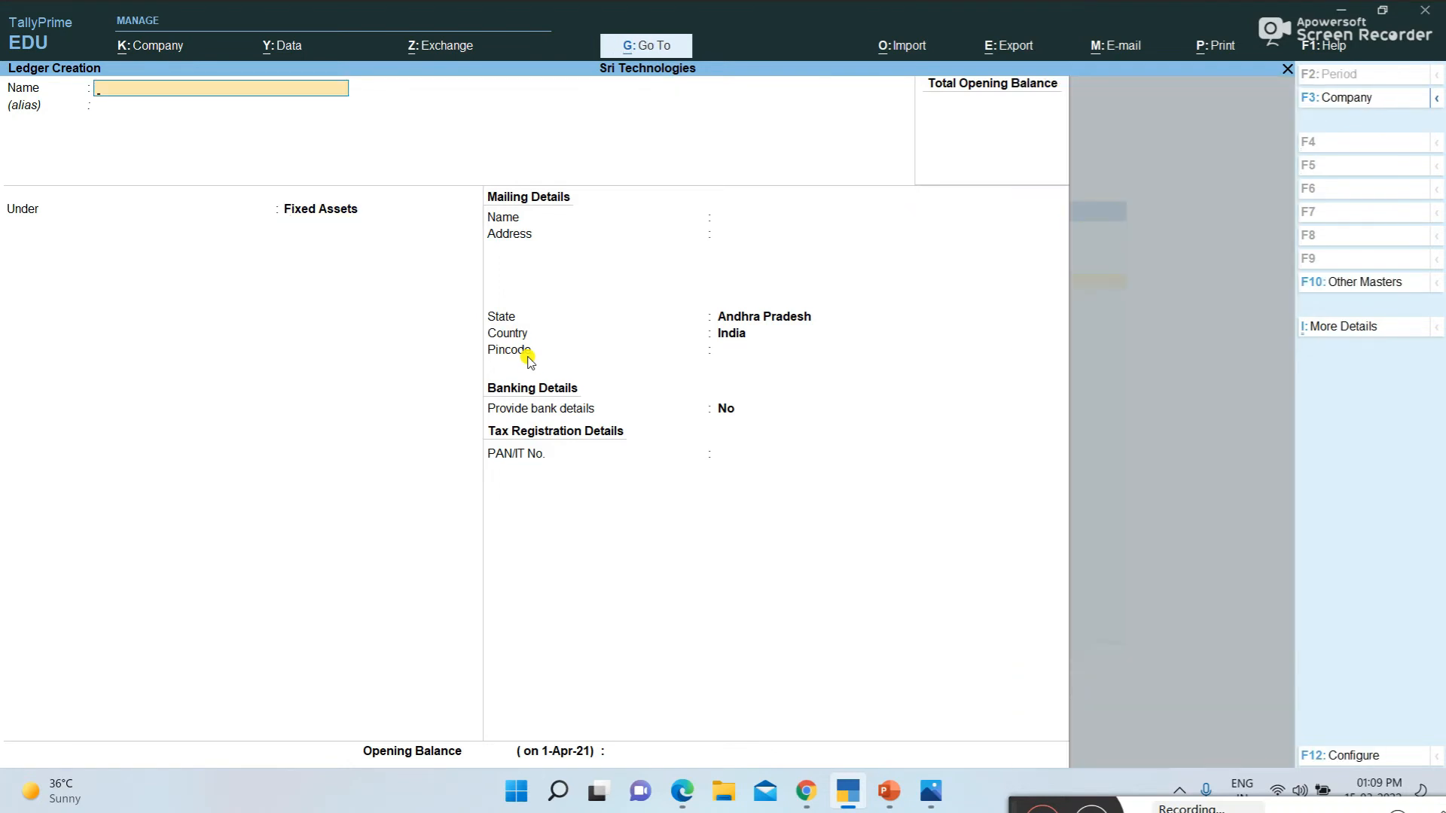
# Recheck the PDF's eighth transaction, and create a TallyPrime ledger named Sv Technologies A/c under Sundry Creditors
pyautogui.hotkey('alt', 'Tab')
pyautogui.hotkey('alt', 'Tab')
pyautogui.write('Sv Technologies a/c')
pyautogui.press('Return')
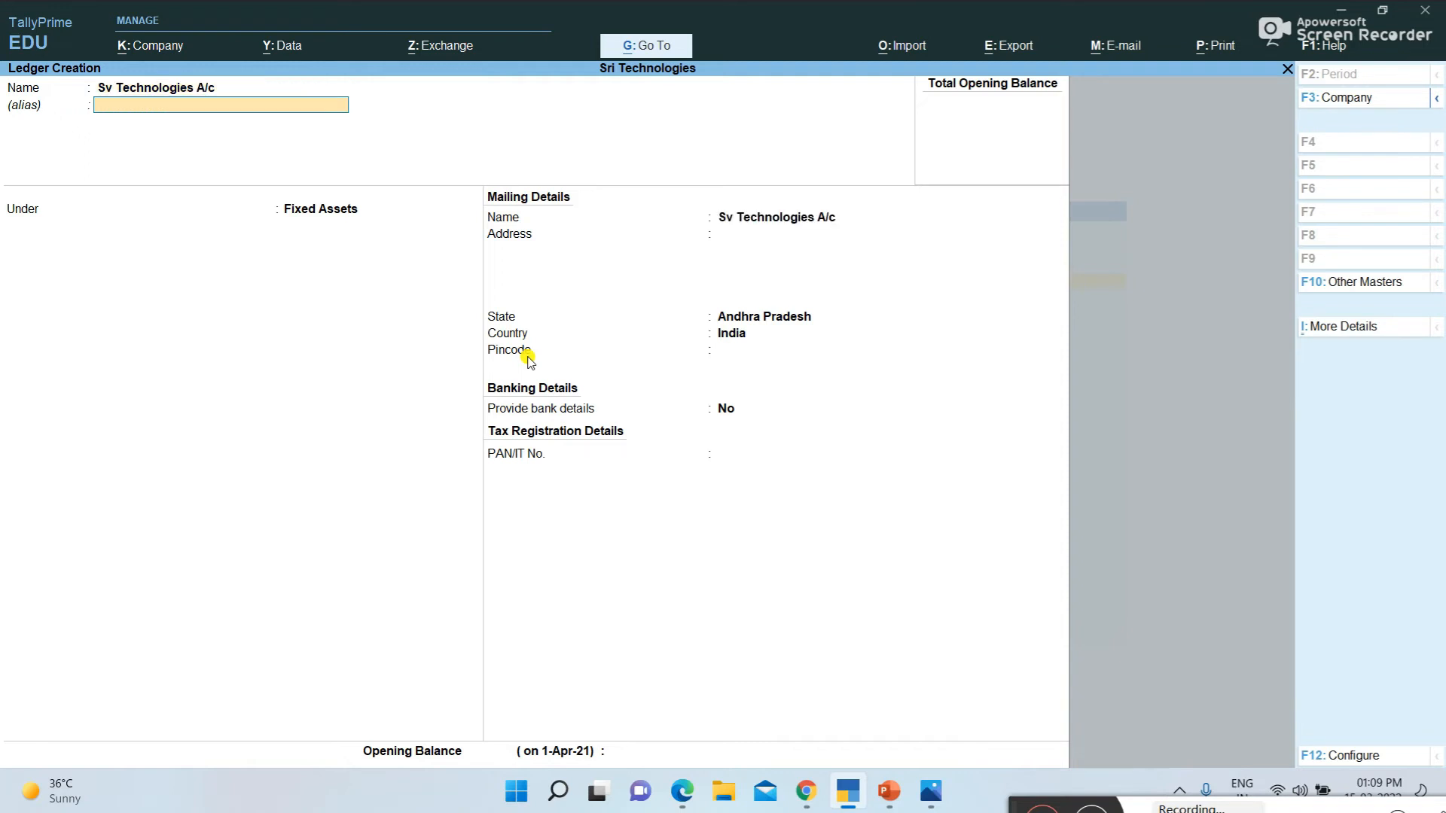
pyautogui.write('S')
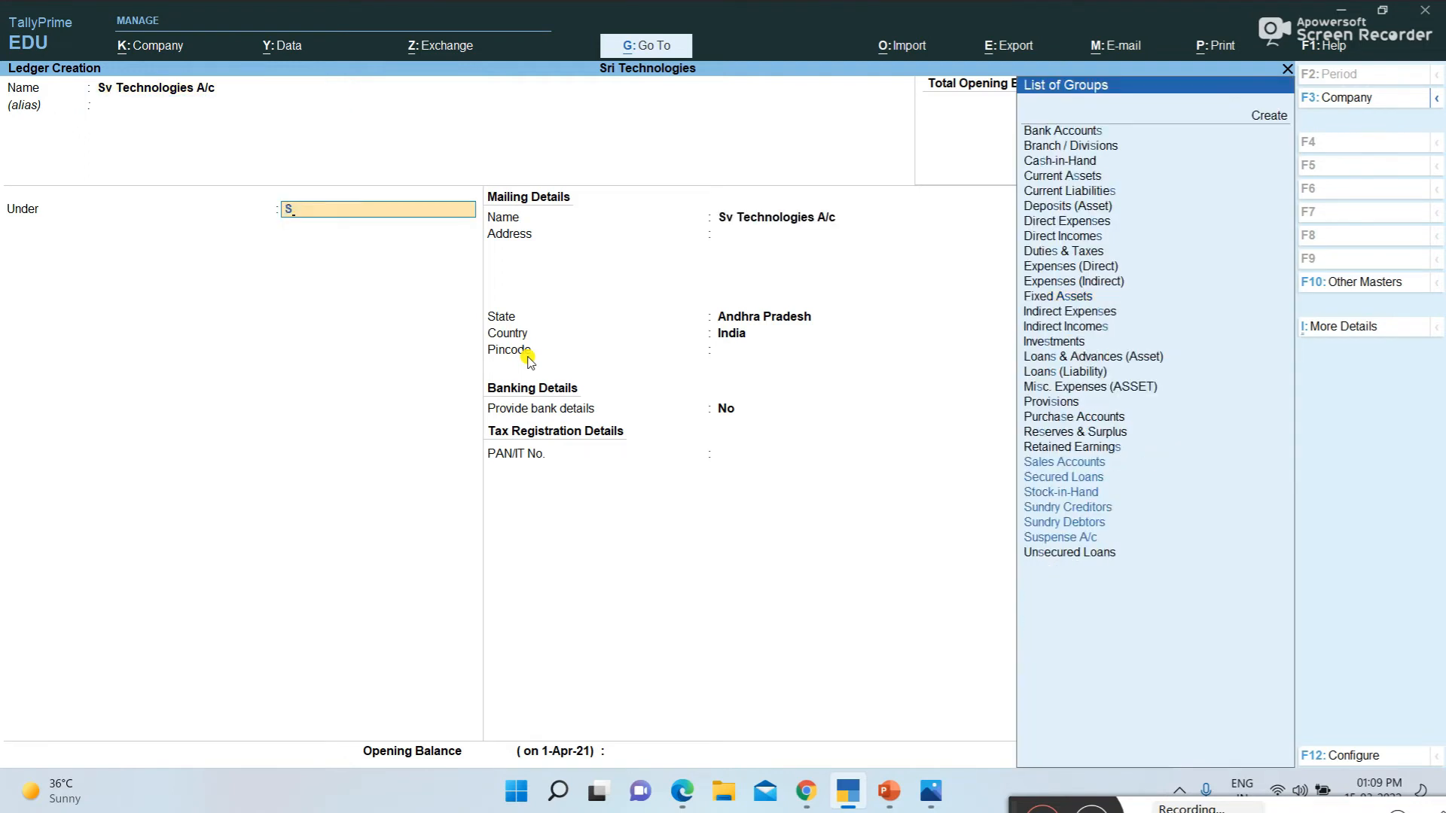
pyautogui.press('Down')
pyautogui.press('Down')
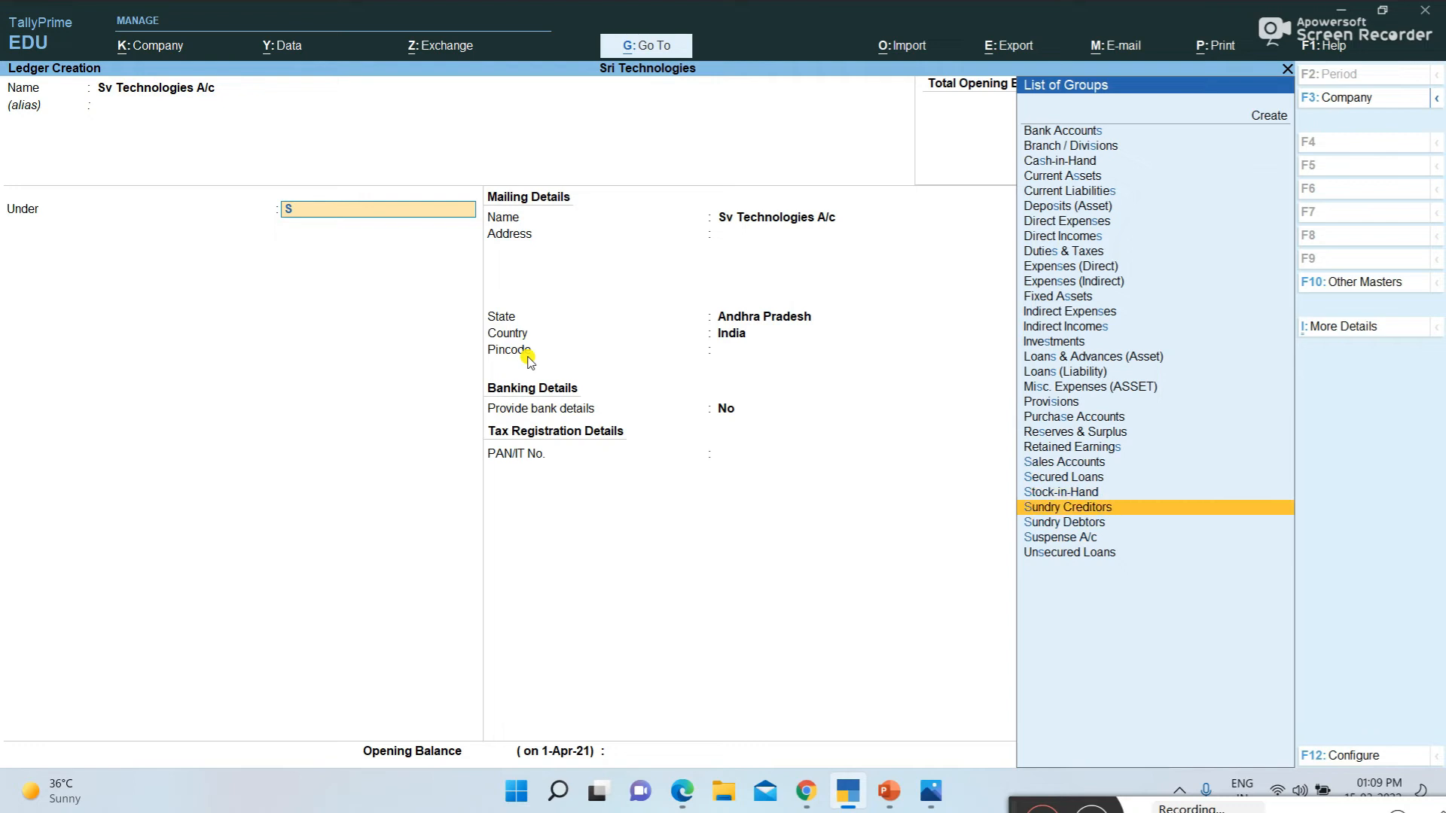
pyautogui.press('Return')
pyautogui.press('Return')
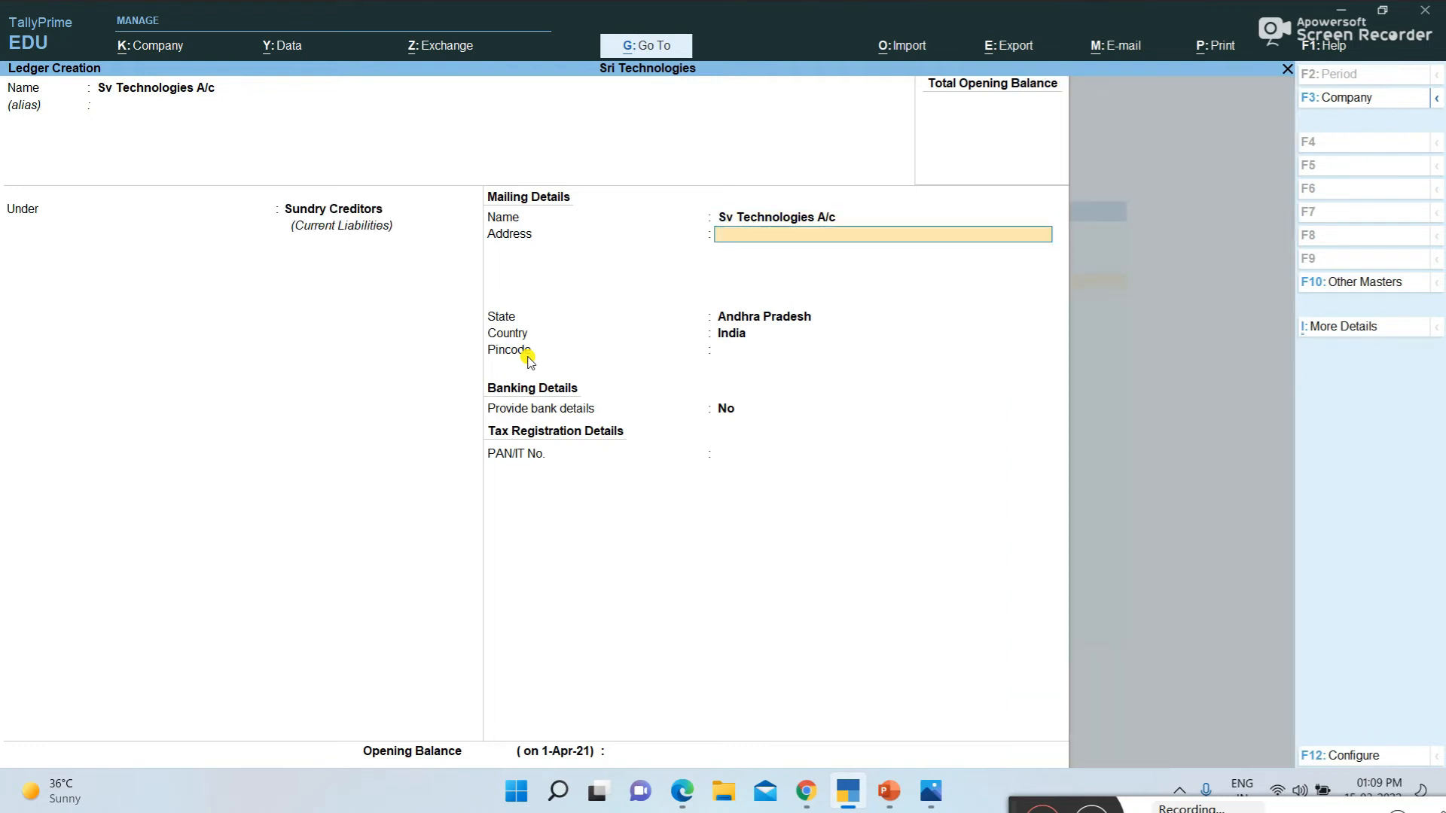
# Review the remaining Day-1 transactions, the ledger lists and the Day-2 and Day-3 transactions in the examples PDF
pyautogui.hotkey('alt', 'Tab')
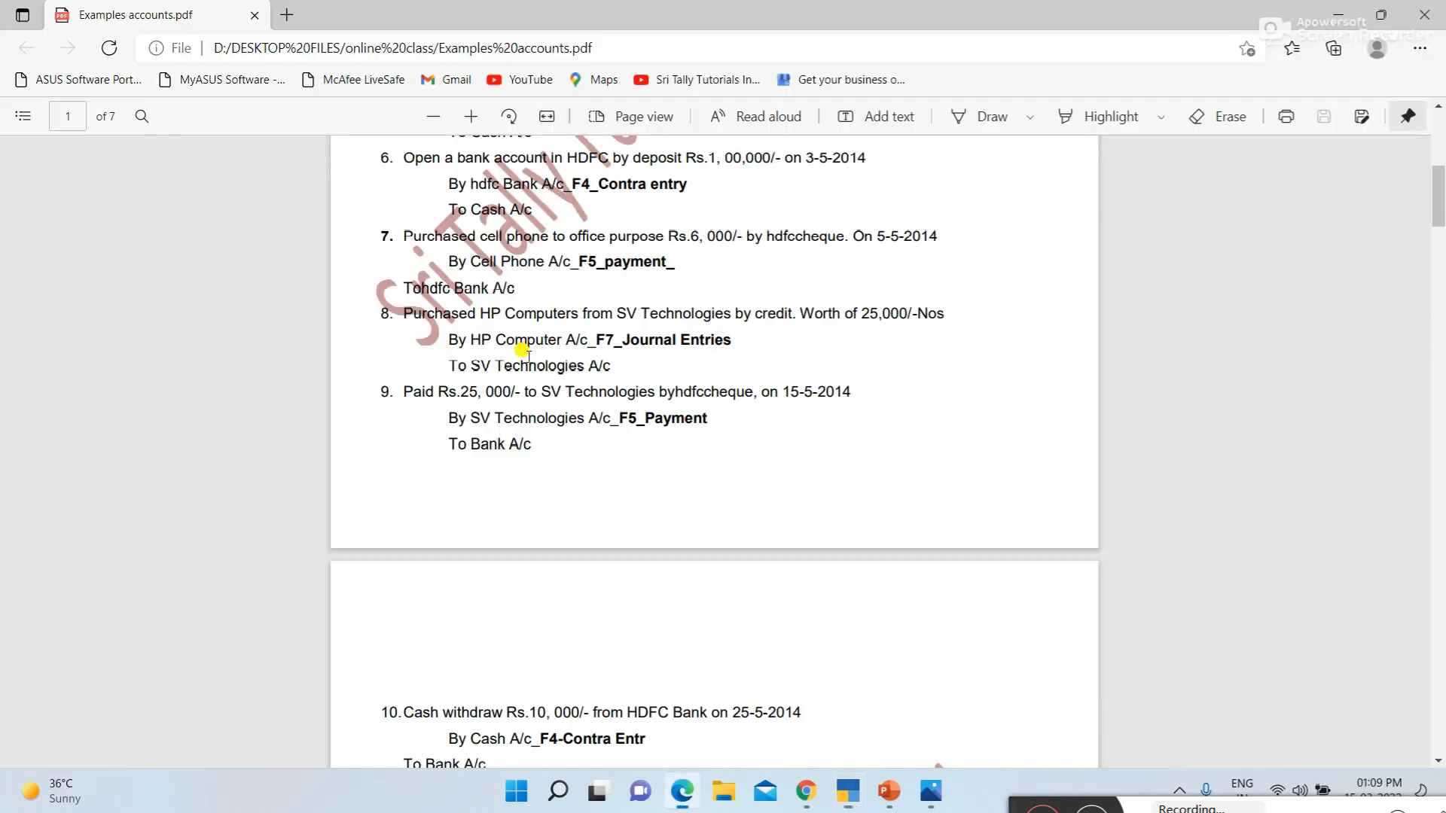
pyautogui.scroll(-2, 487, 419)
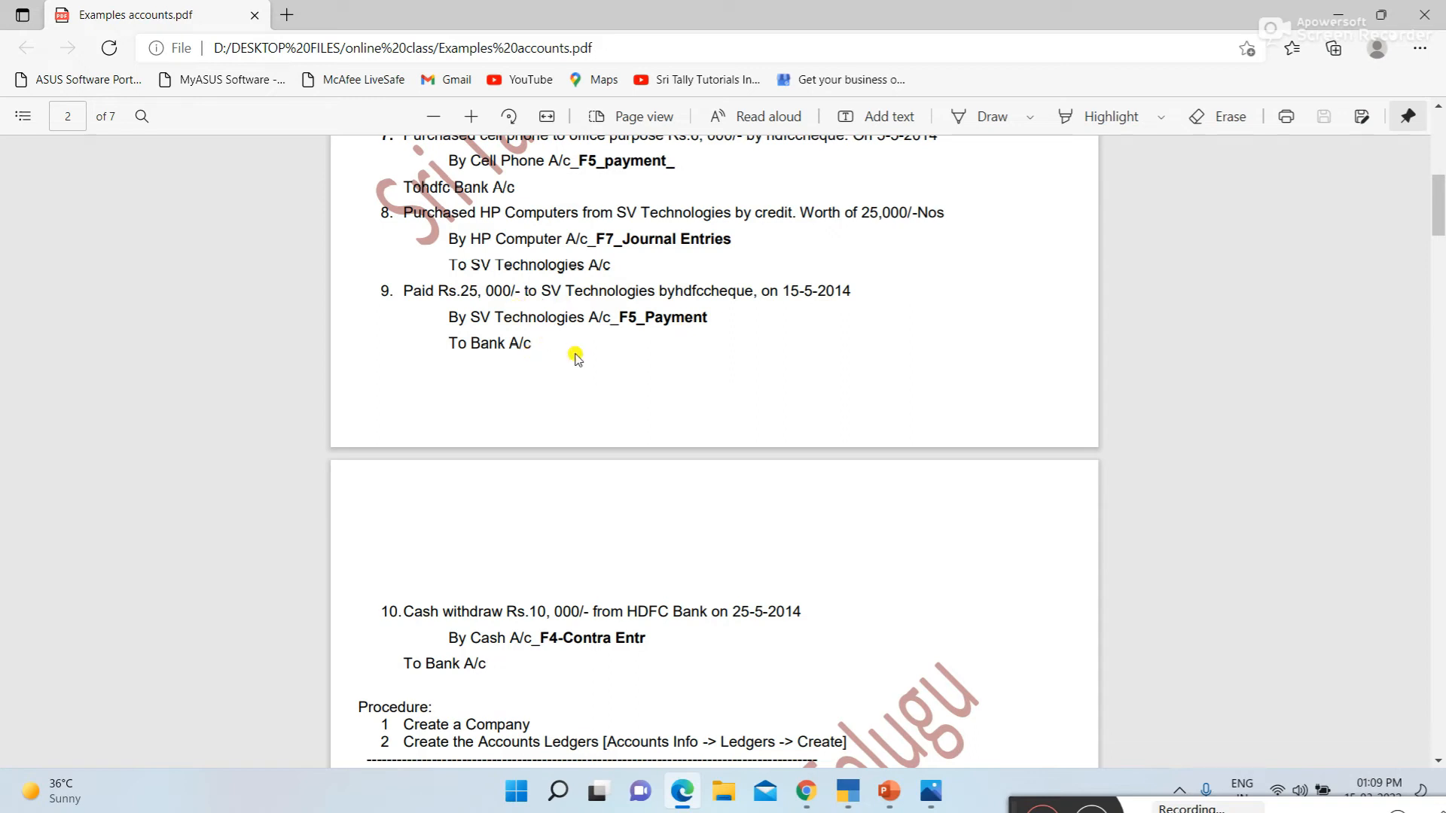
pyautogui.scroll(-6, 576, 358)
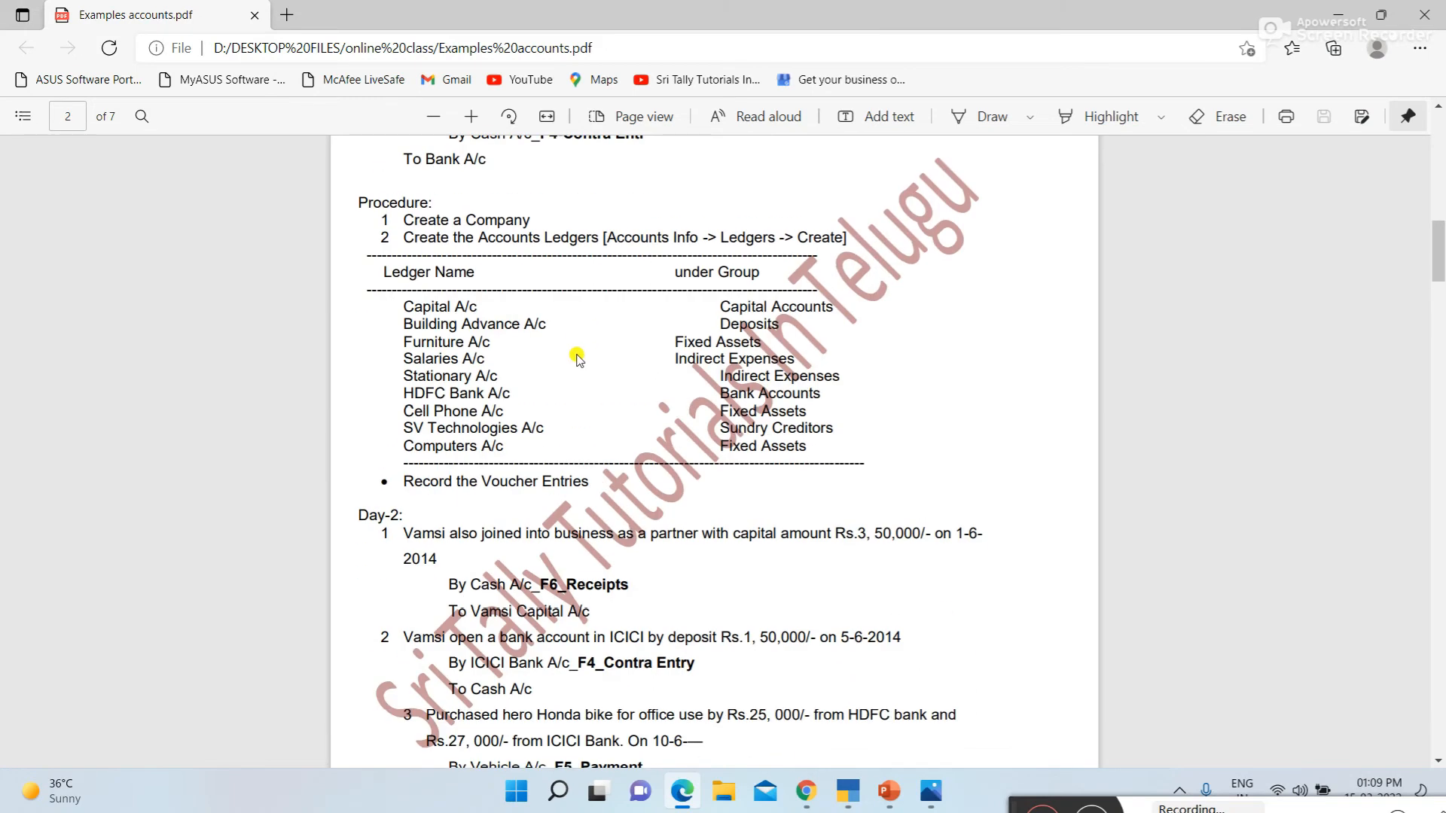
pyautogui.scroll(-7, 577, 358)
pyautogui.scroll(-5, 576, 358)
pyautogui.scroll(4, 576, 358)
pyautogui.scroll(-4, 577, 358)
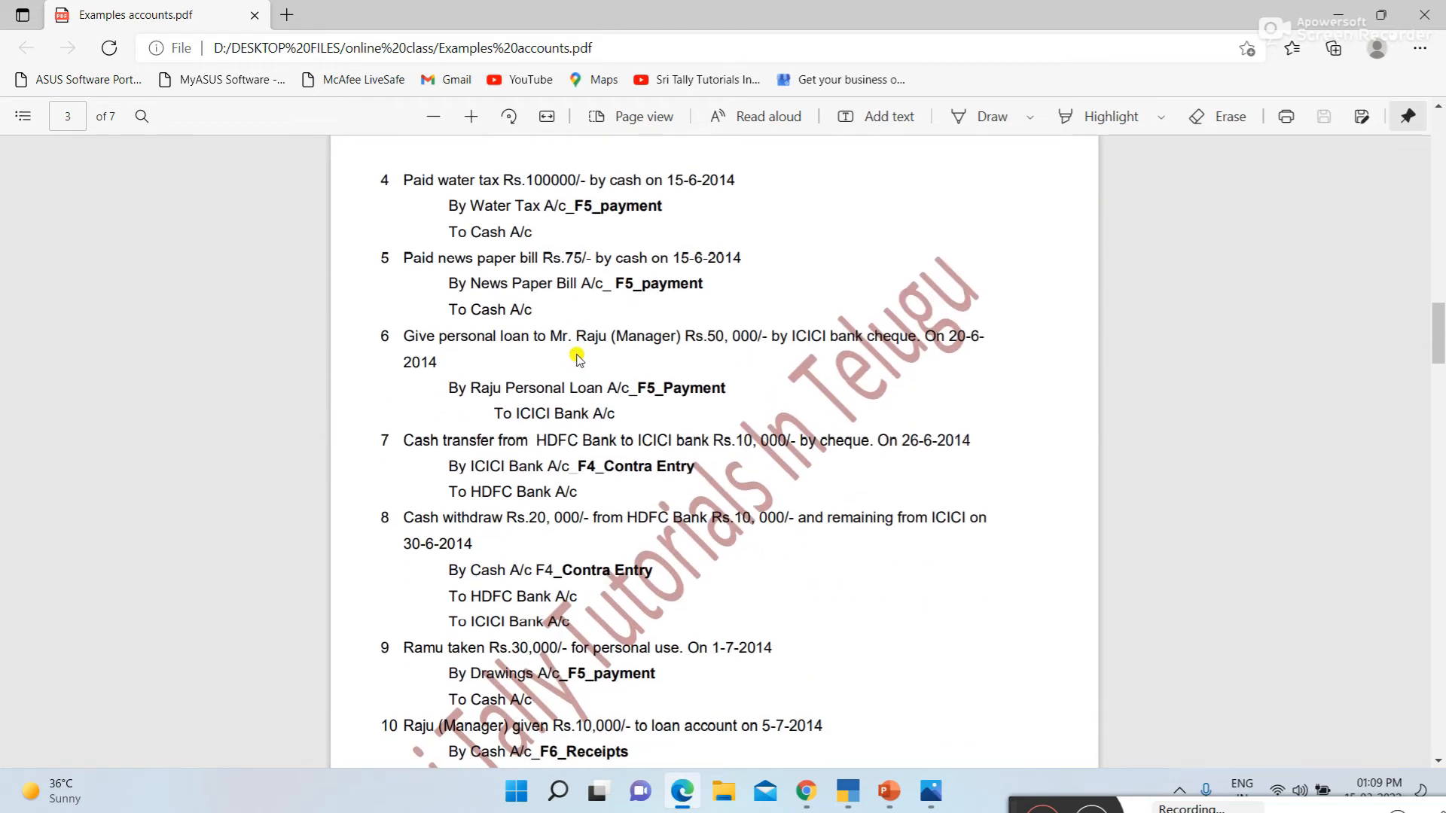
pyautogui.scroll(-4, 577, 359)
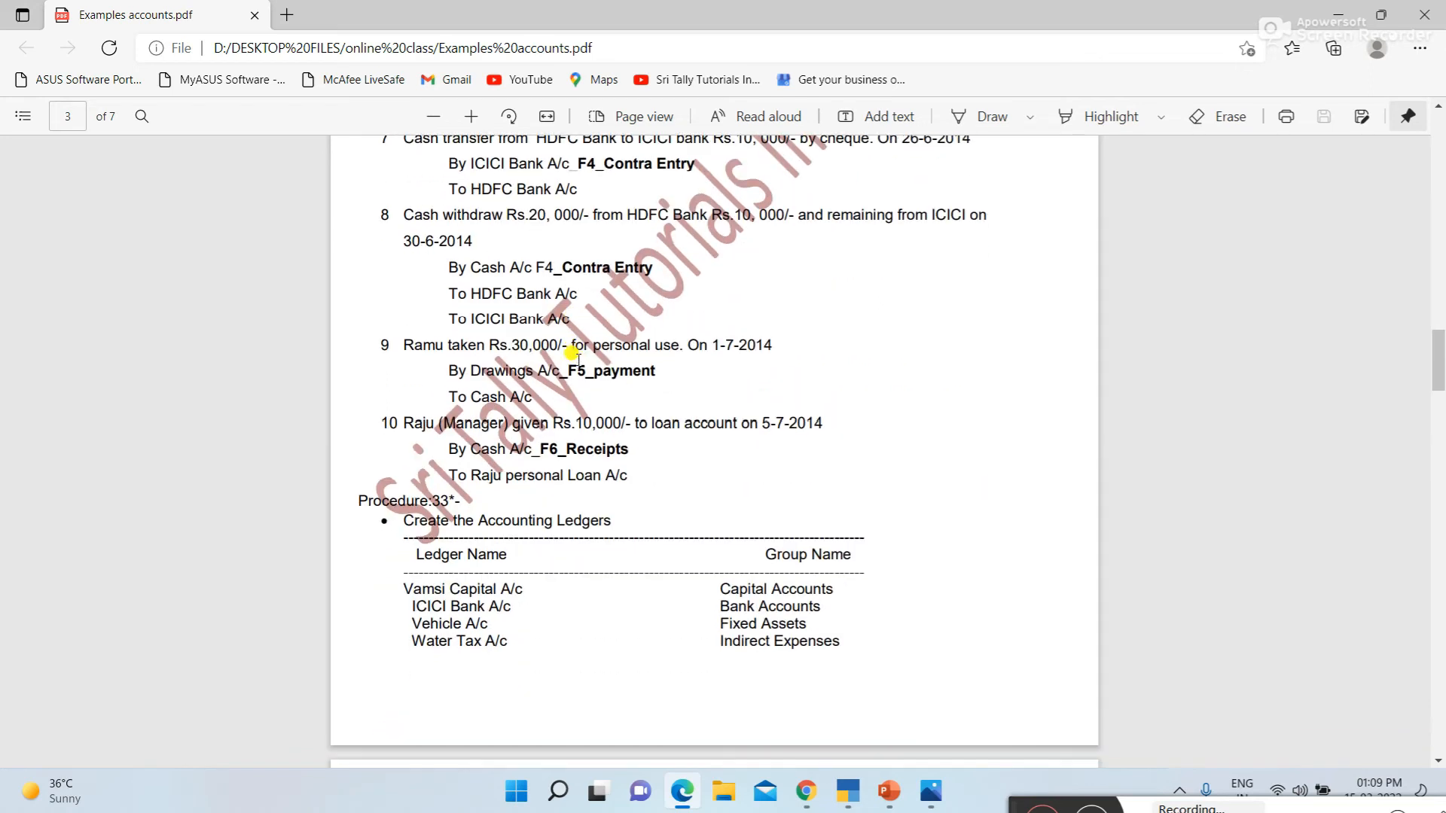
pyautogui.scroll(-7, 577, 358)
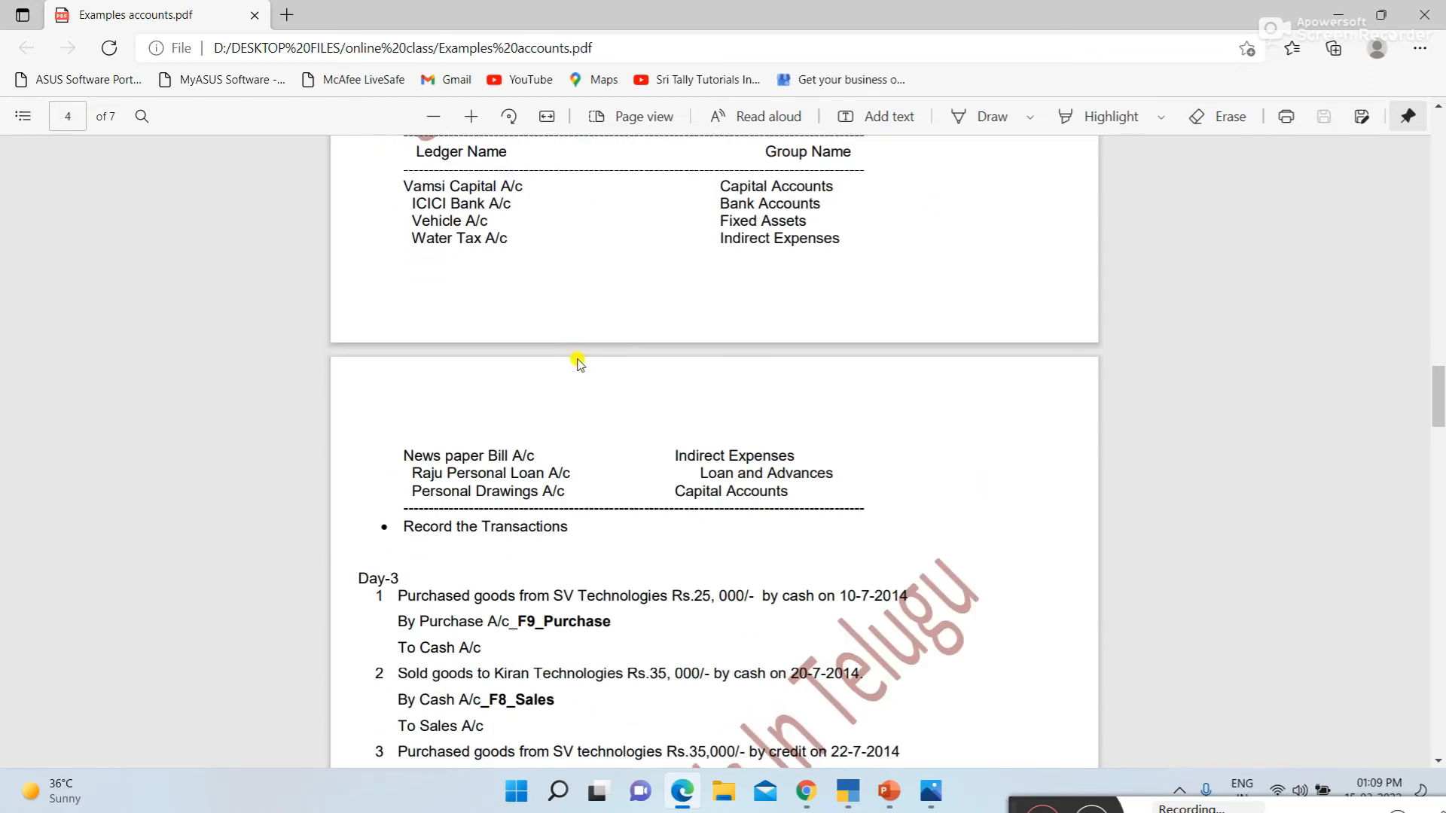
pyautogui.scroll(-5, 577, 362)
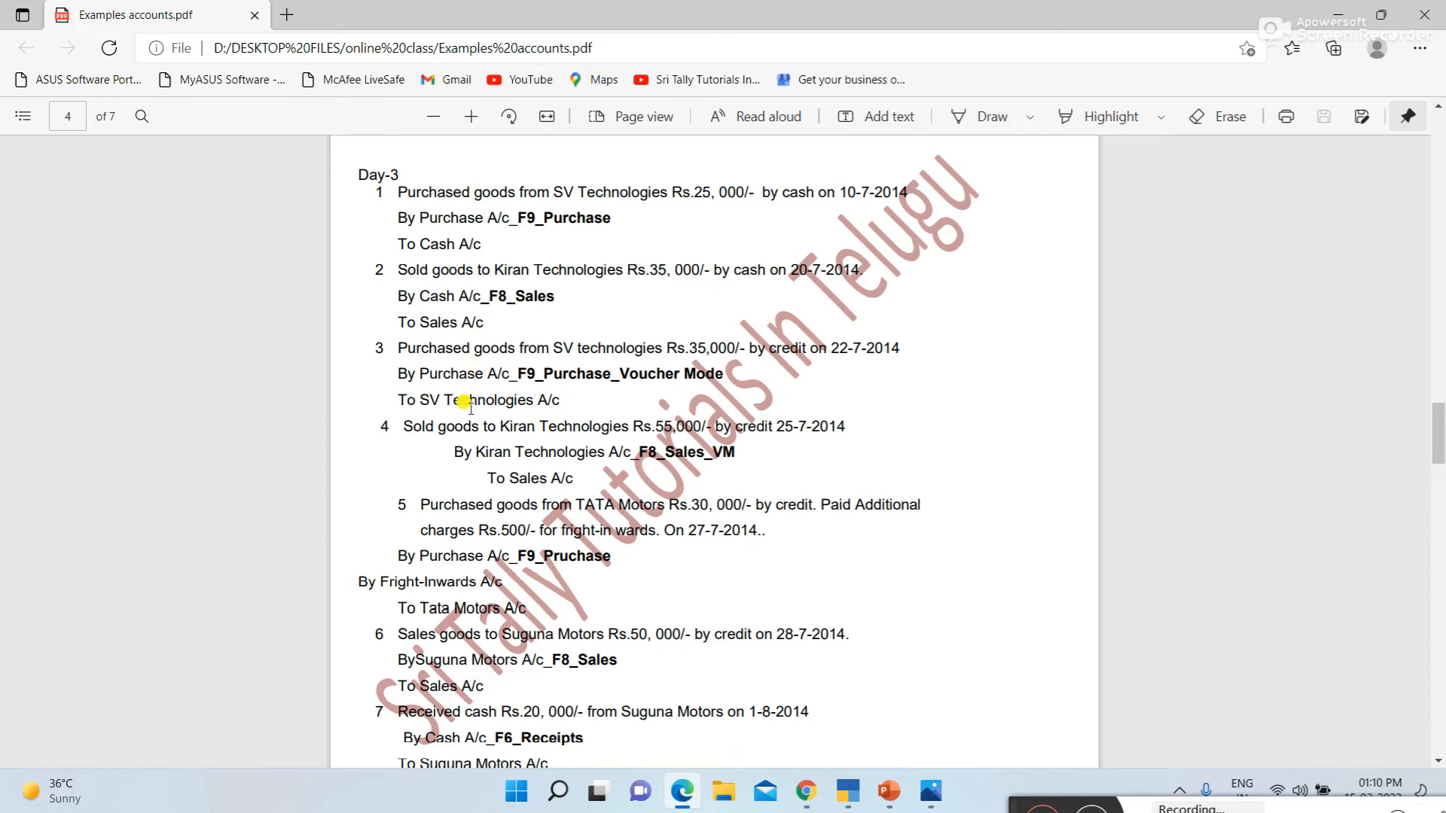
# Switch to TallyPrime and create a ledger named Purchase A/c under Purchase Accounts
pyautogui.hotkey('alt', 'Tab')
pyautogui.write('Purch')
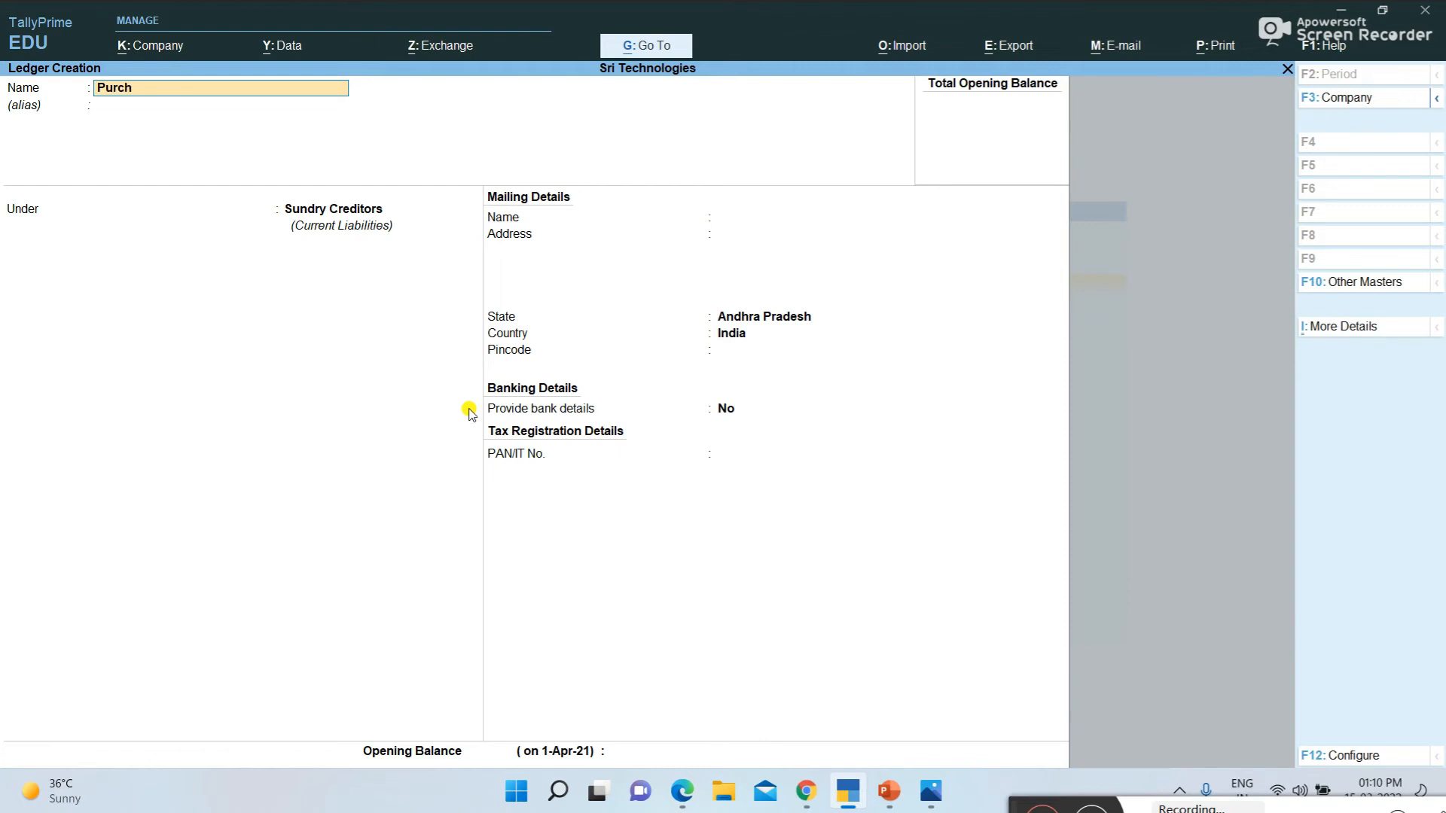
pyautogui.write('ase A/c')
pyautogui.press('Return')
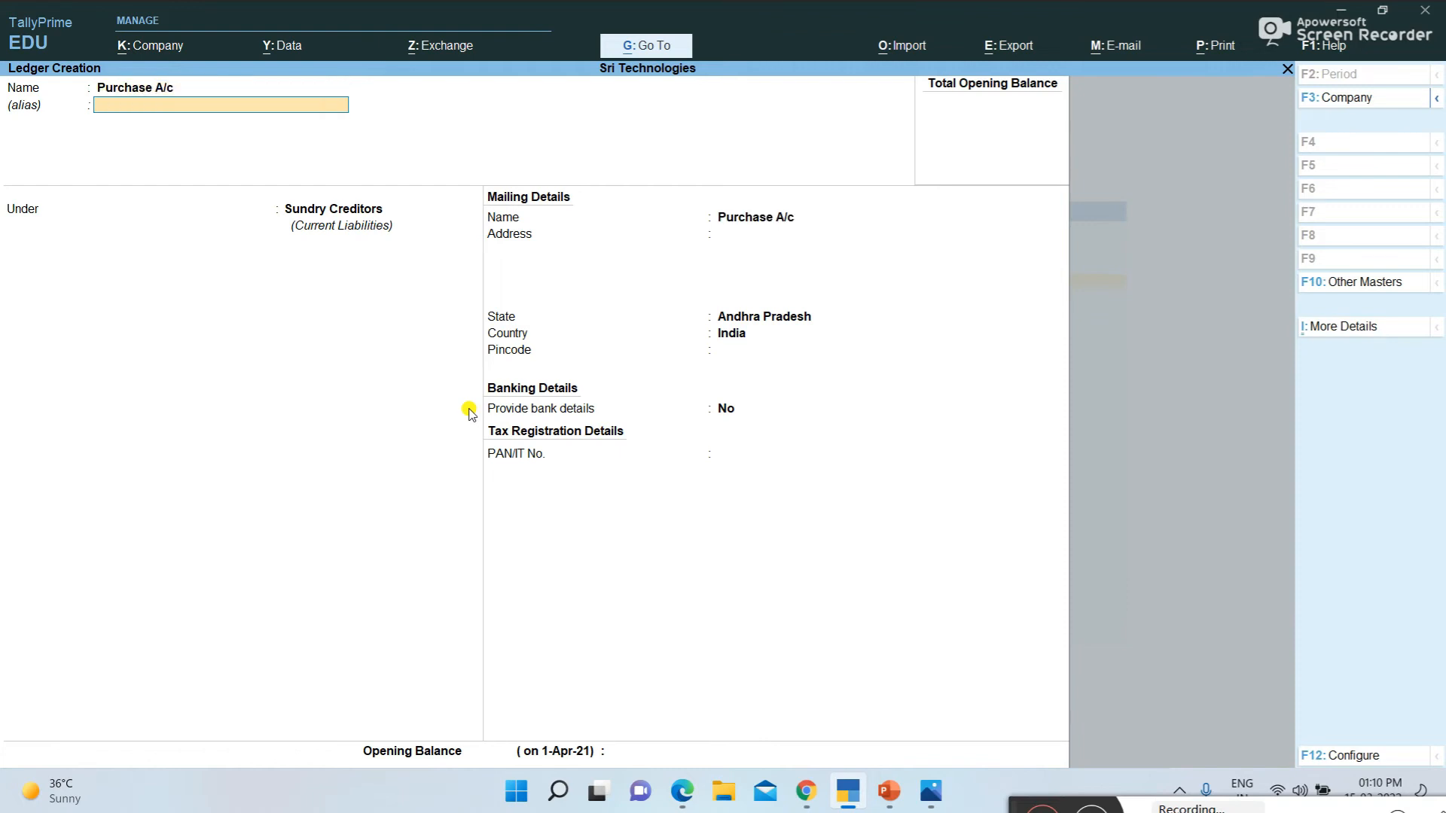
pyautogui.write('O')
pyautogui.press('BackSpace')
pyautogui.write('P')
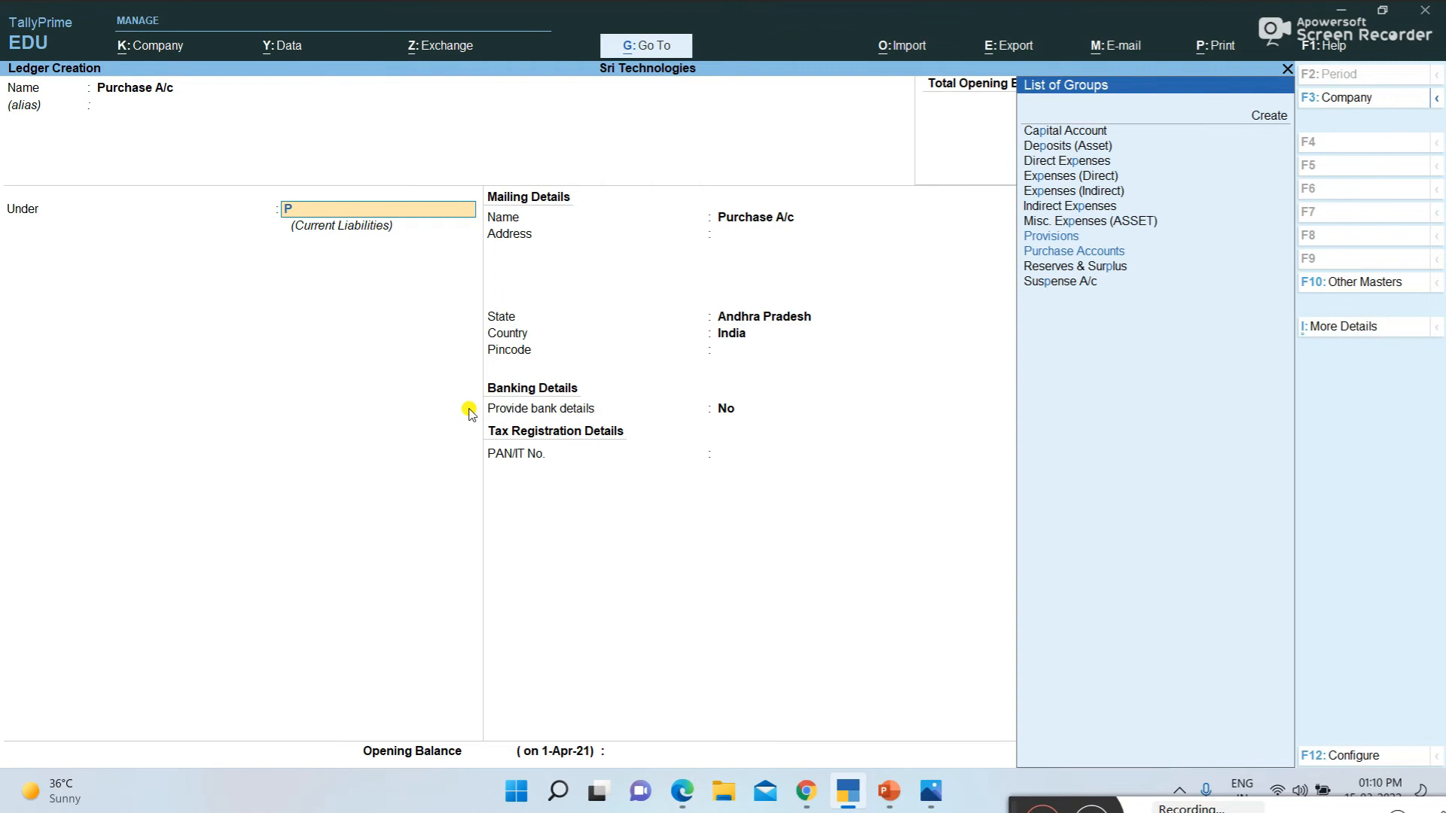
pyautogui.press('Down')
pyautogui.press('Return')
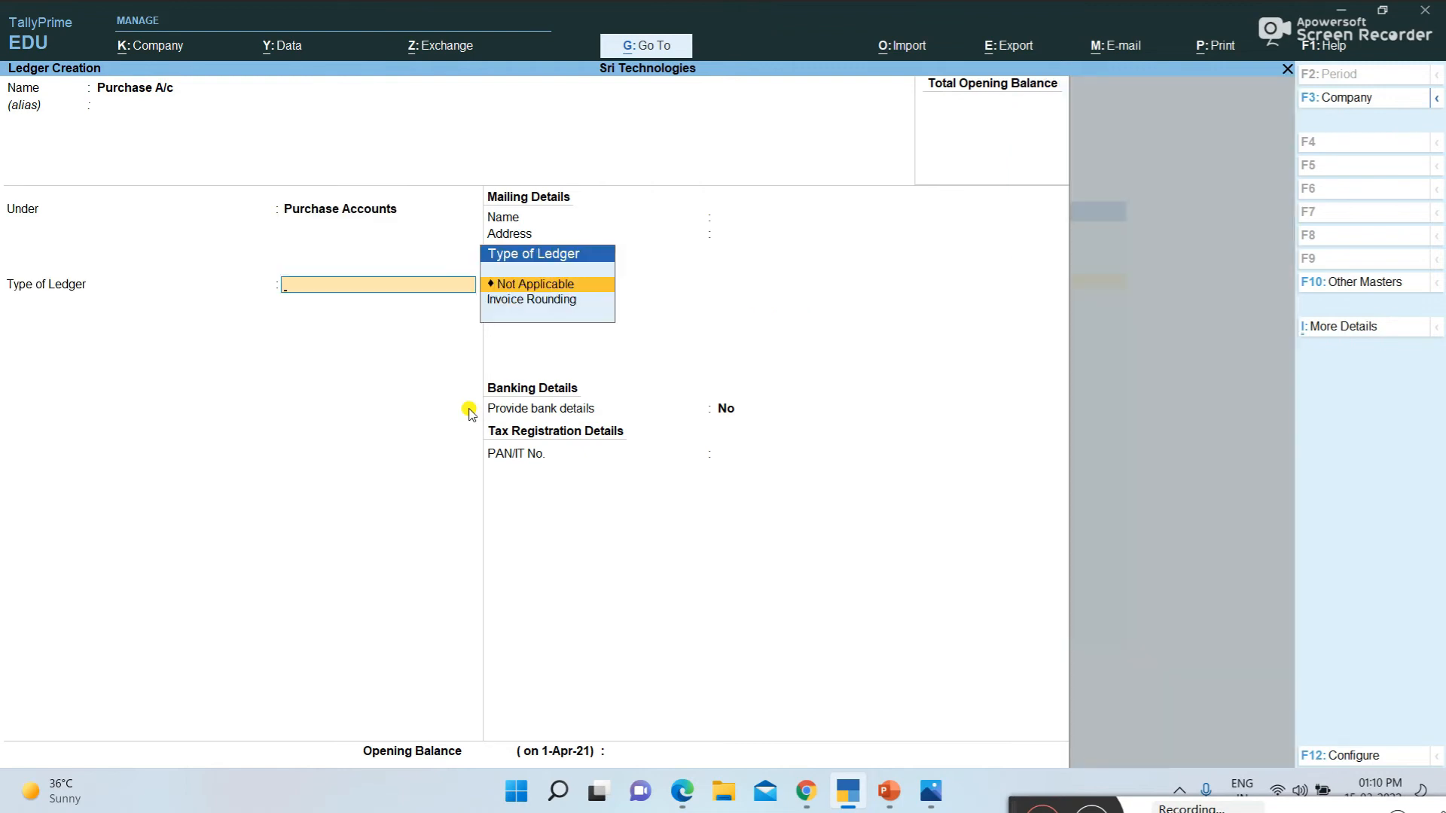
pyautogui.hotkey('ctrl', 'a')
# Consult the Day-3 sales transactions in the PDF, and create a TallyPrime ledger named Sales A/c under Sales Accounts
pyautogui.hotkey('alt', 'Tab')
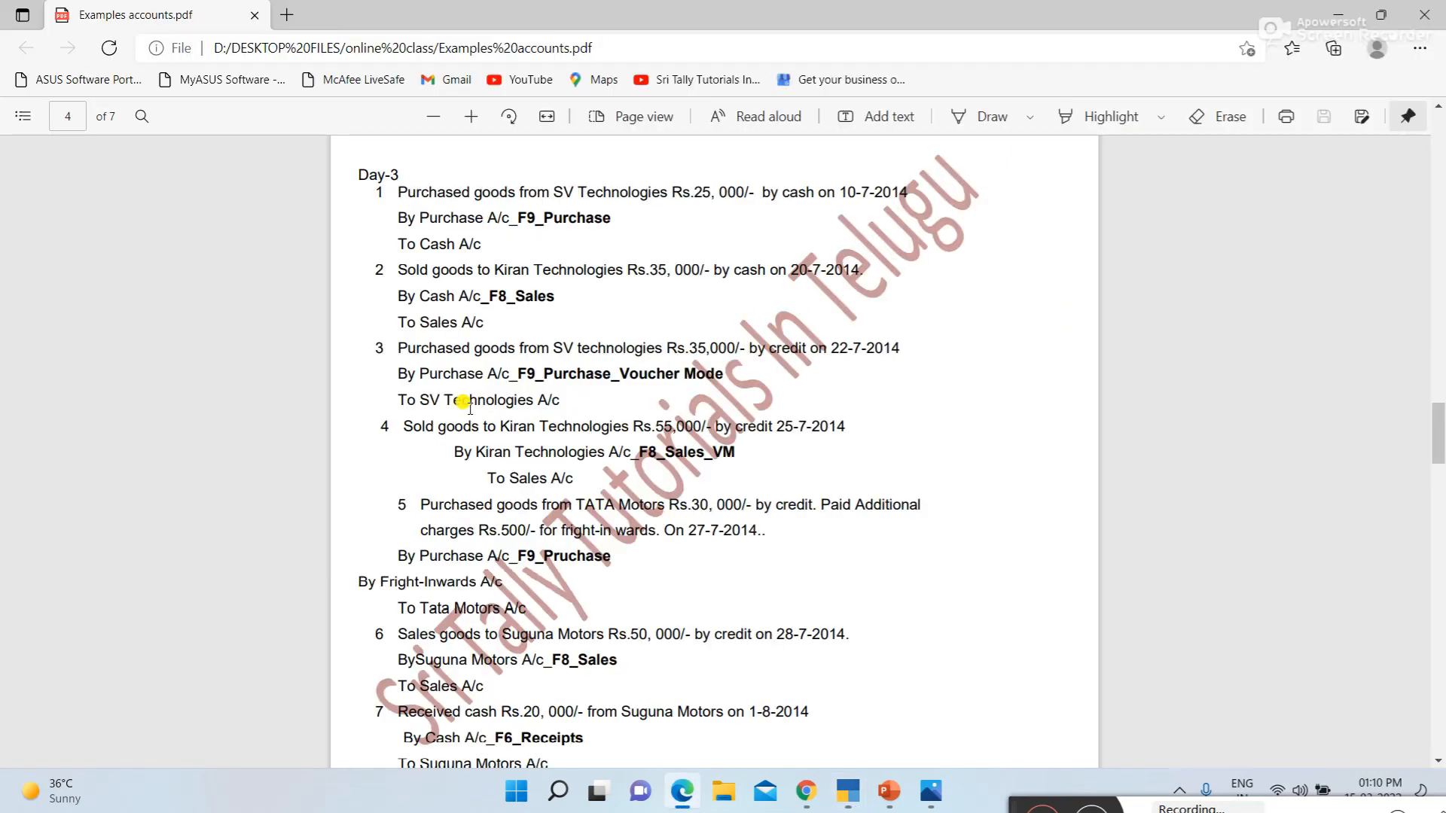
pyautogui.scroll(-2, 459, 463)
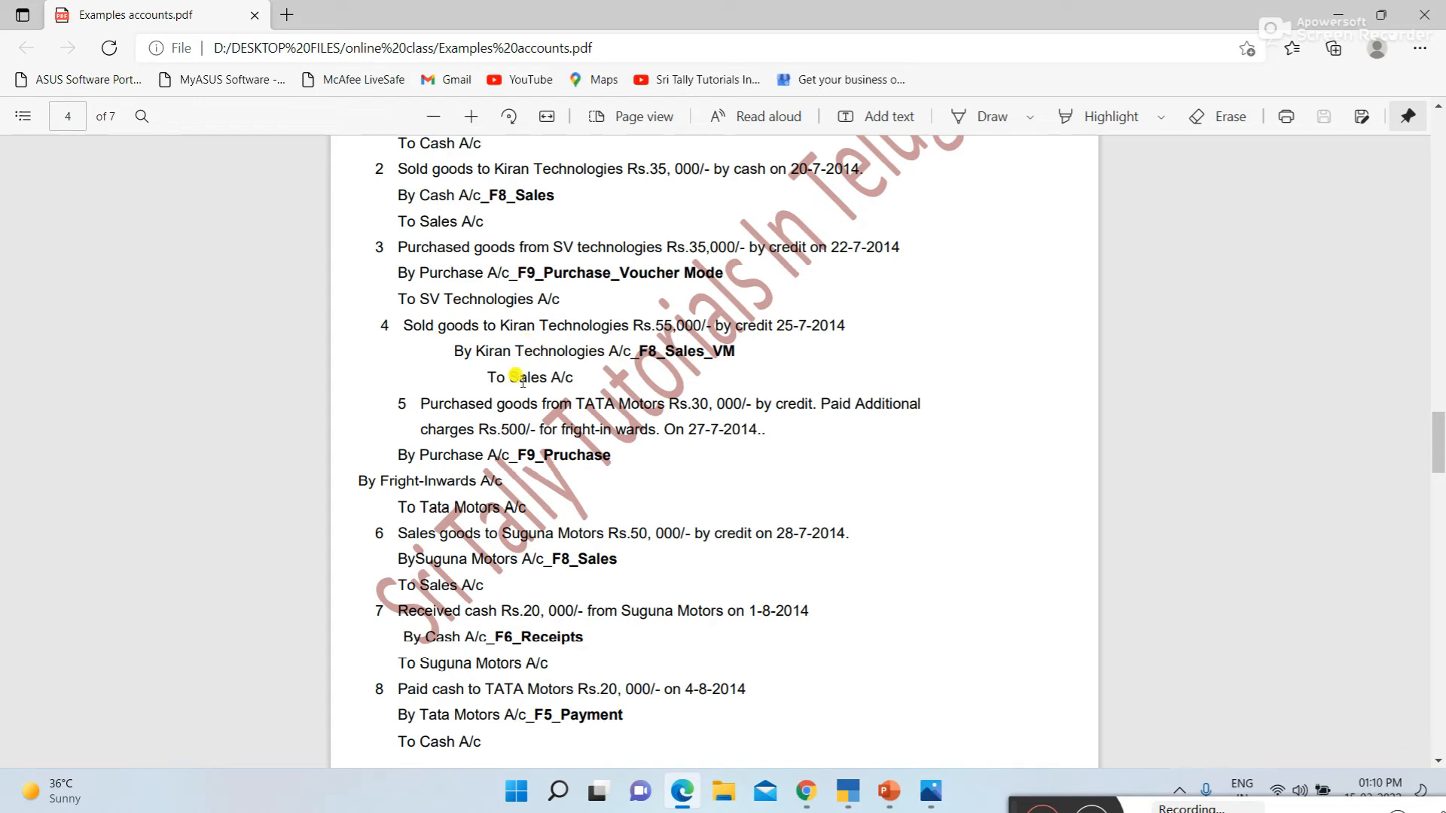
pyautogui.hotkey('alt', 'Tab')
pyautogui.write('S')
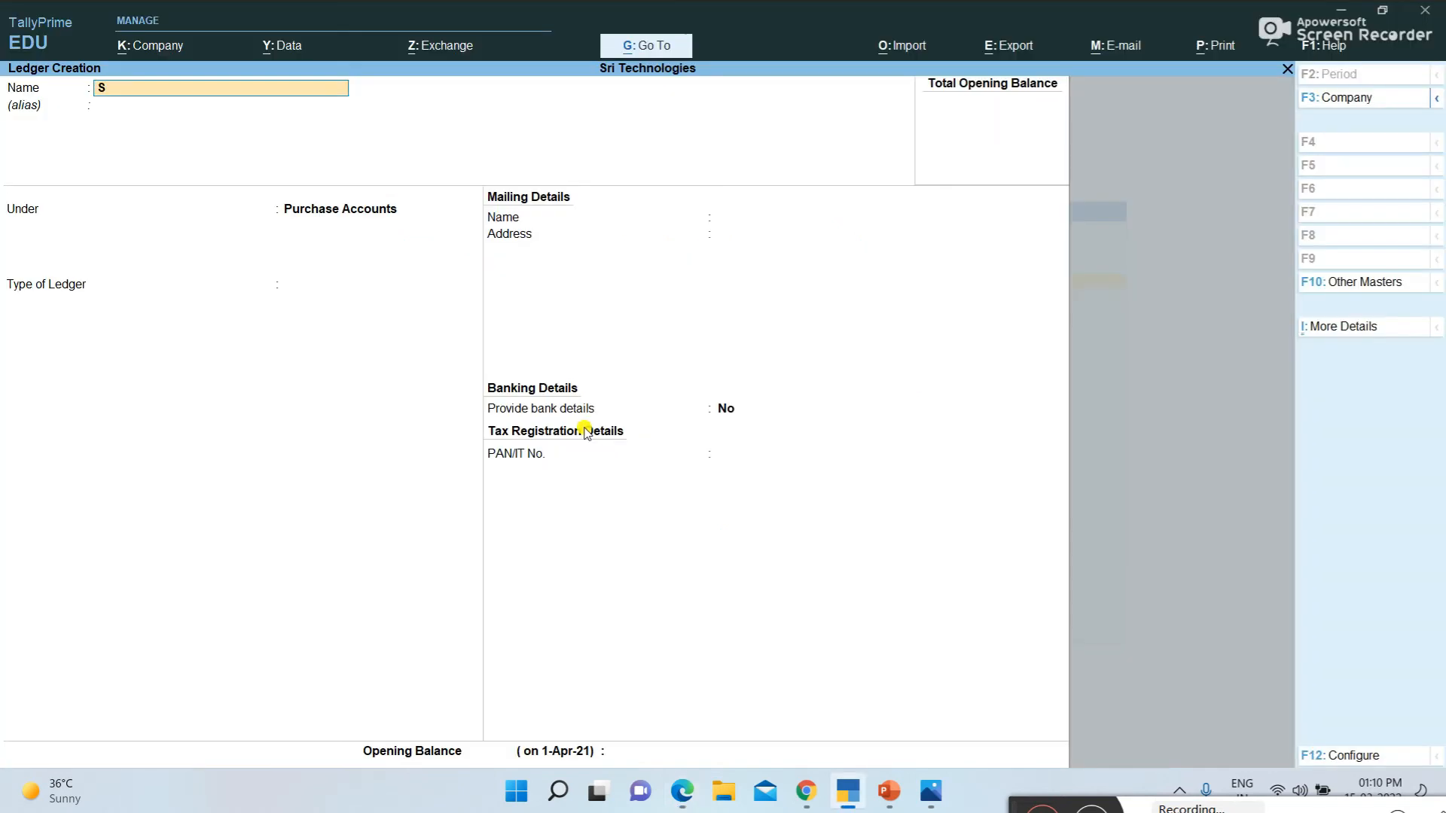
pyautogui.write('ale')
pyautogui.write('s A,')
pyautogui.press('BackSpace')
pyautogui.press('BackSpace')
pyautogui.write('a/c')
pyautogui.press('Return')
pyautogui.write('Sa')
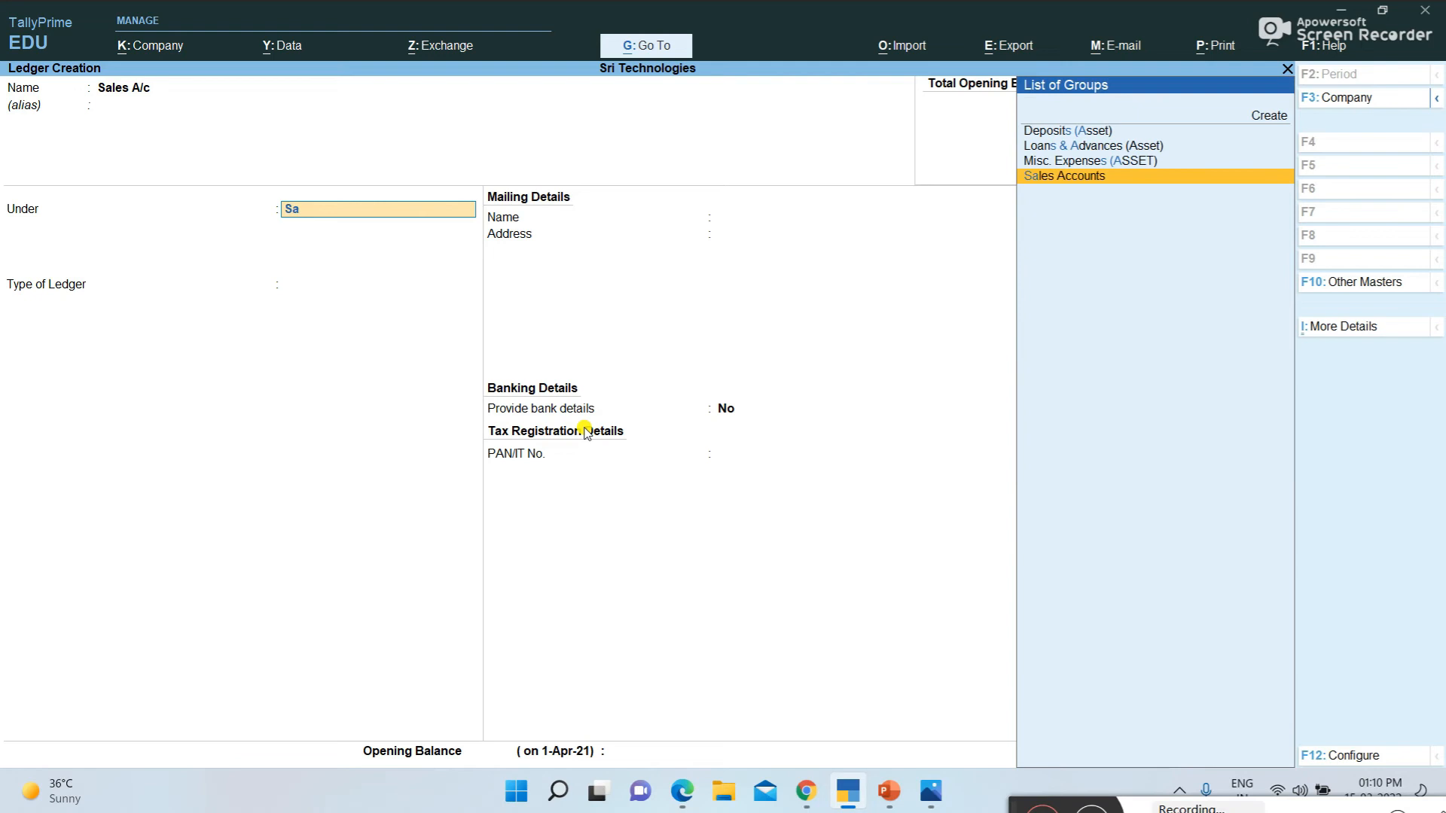
pyautogui.press('Return')
pyautogui.hotkey('ctrl', 'a')
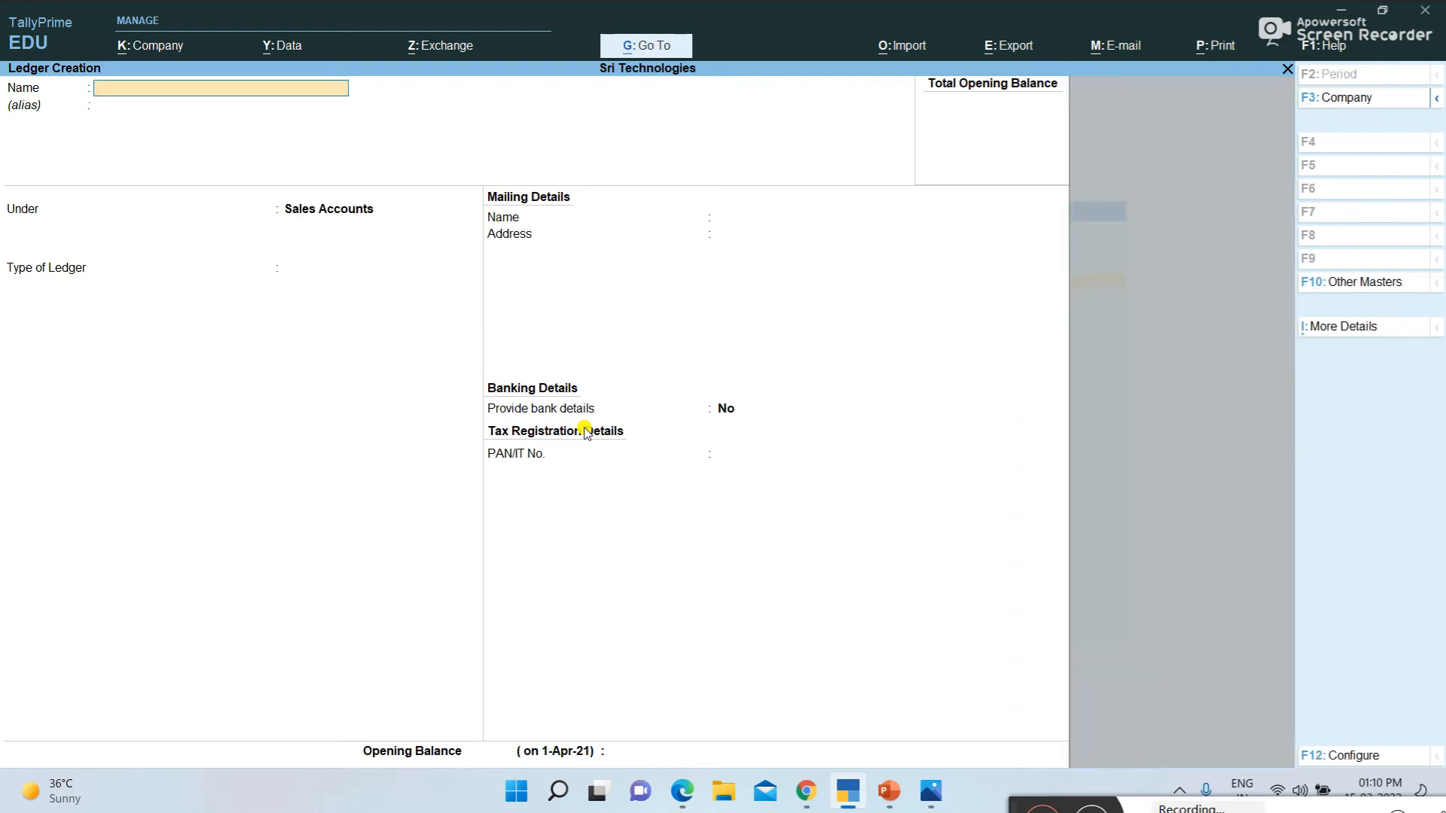
# Create a ledger named Kiran Technologies under Sundry Debtors, keeping the default mailing details
pyautogui.write('Kiran Technologies')
pyautogui.press('Return')
pyautogui.write('S')
pyautogui.press('Down')
pyautogui.press('Down')
pyautogui.press('Down')
pyautogui.press('Down')
pyautogui.press('Return')
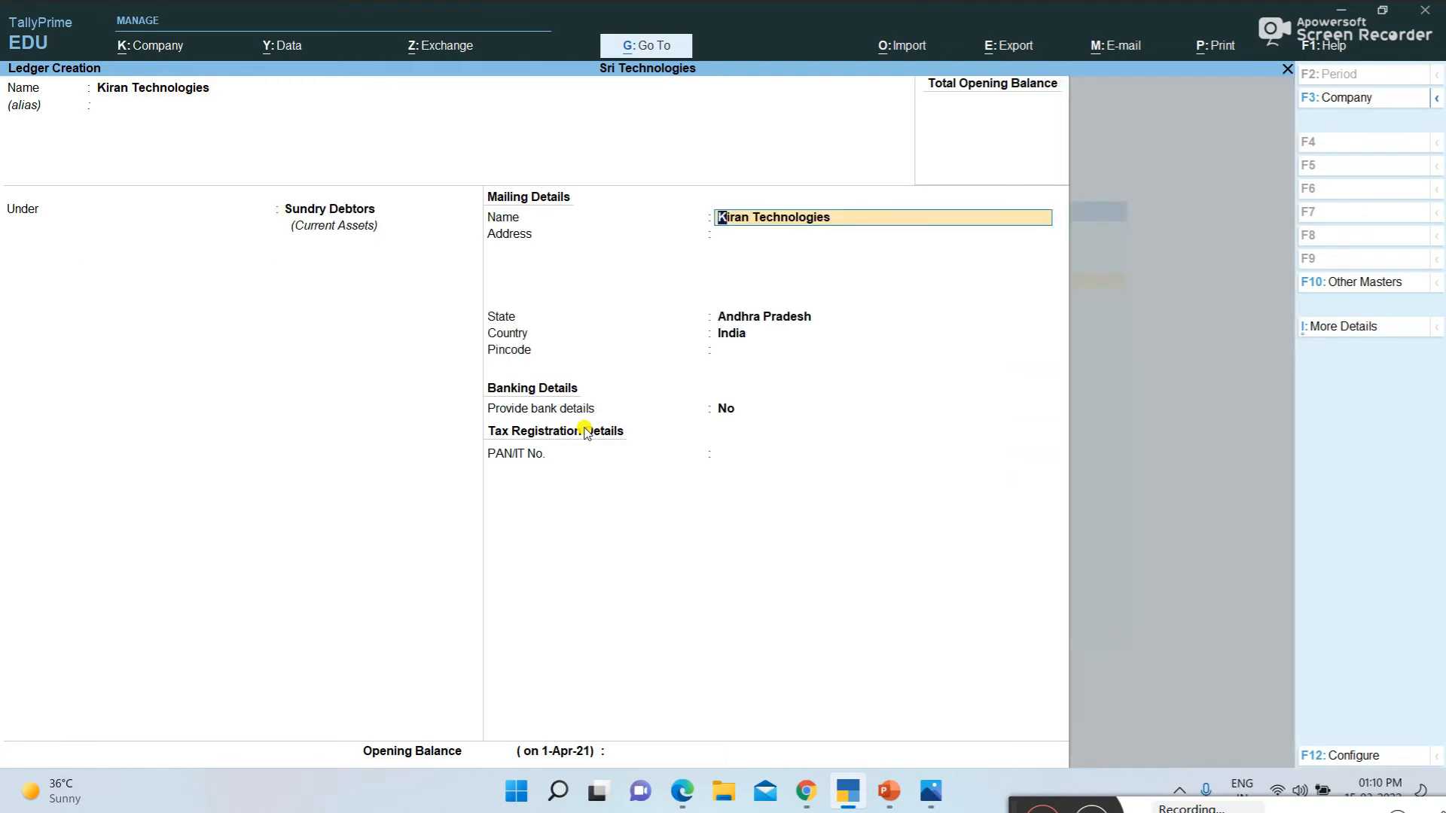
pyautogui.press('Return')
pyautogui.hotkey('ctrl', 'a')
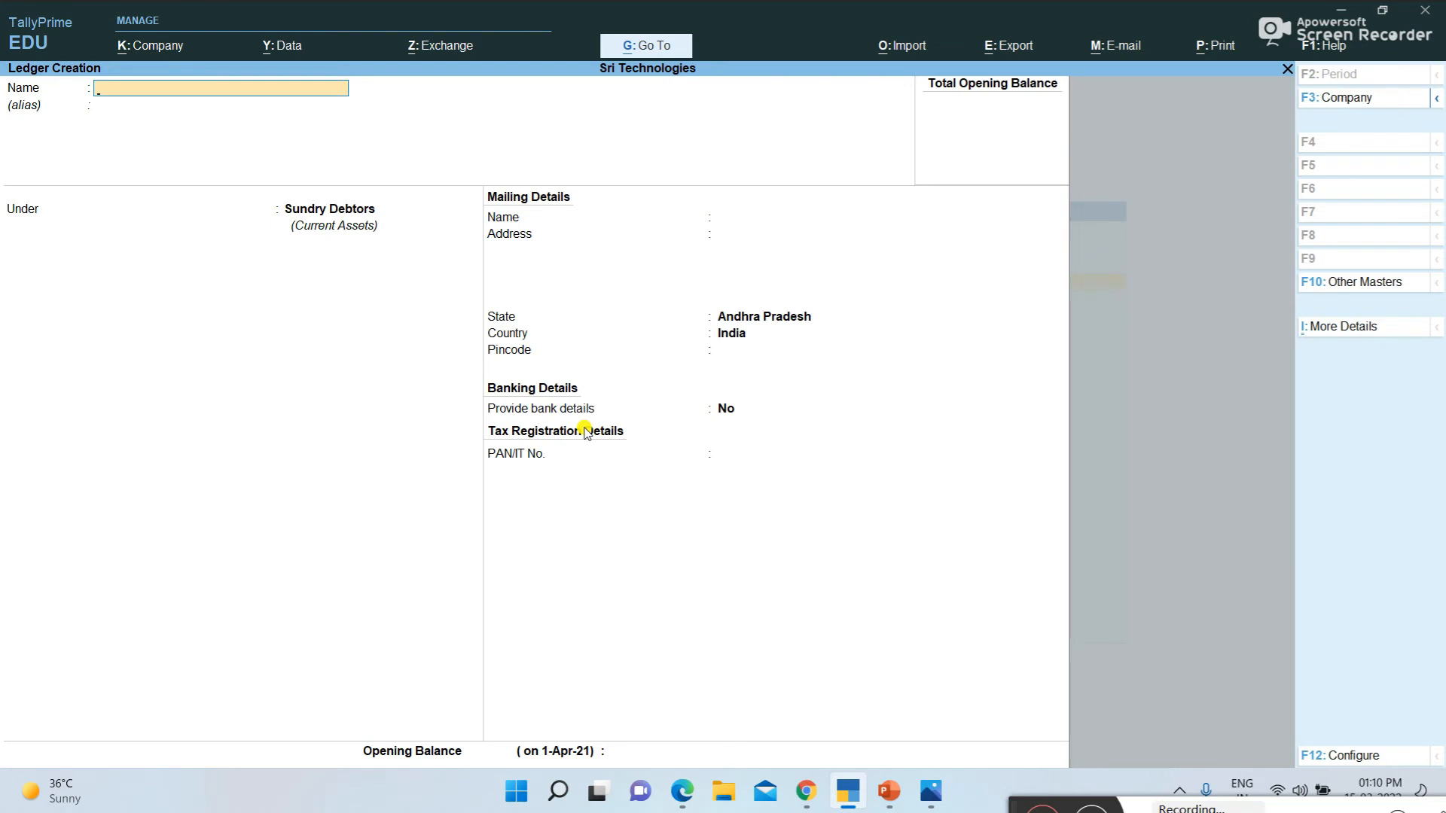
# Consult the Day-3 return transactions and ledger list in the PDF, and create a TallyPrime ledger named Purchase Returns A/c under Purchase Accounts
pyautogui.hotkey('alt', 'Tab')
pyautogui.scroll(-1, 477, 515)
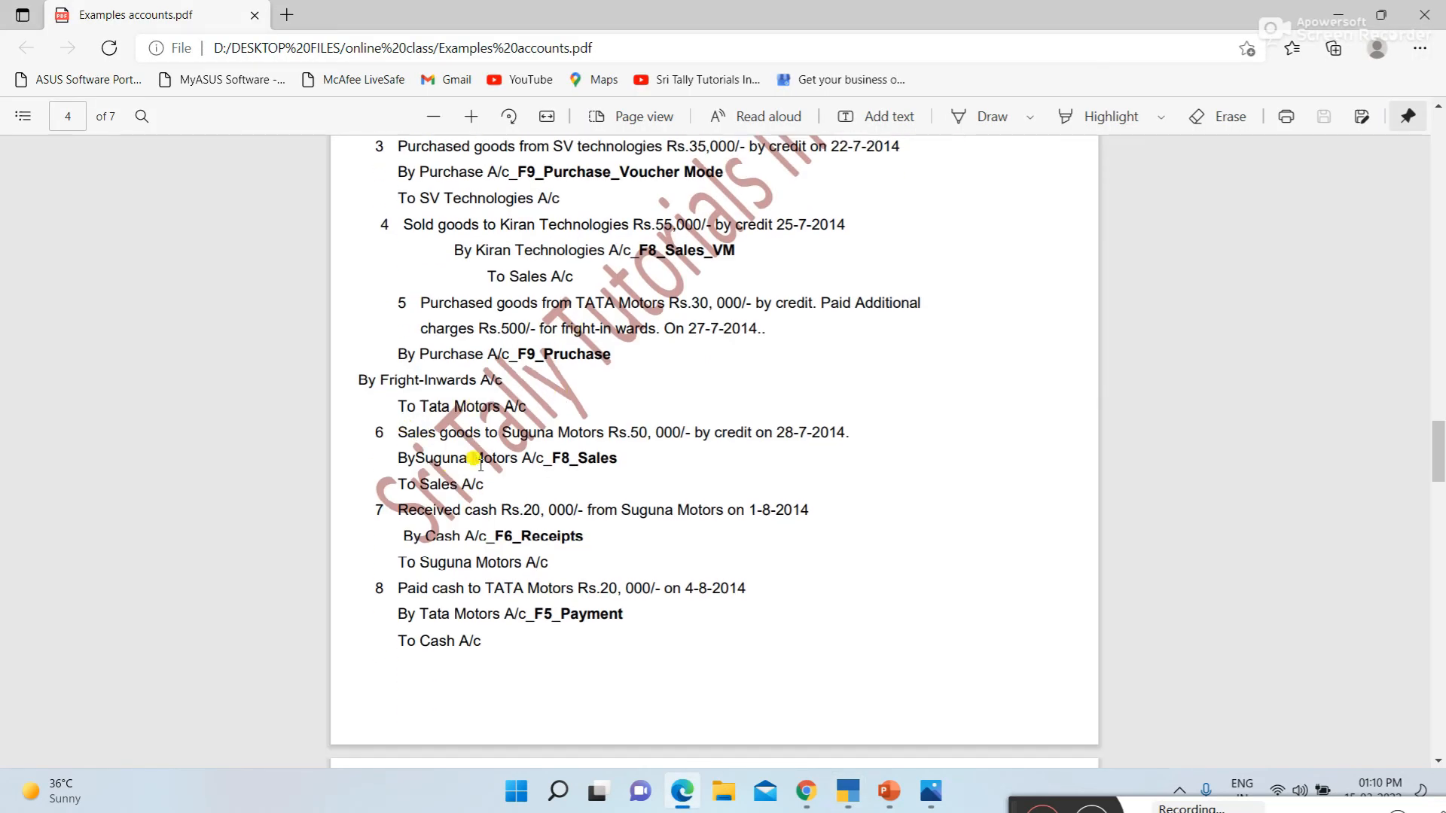
pyautogui.scroll(-1, 477, 460)
pyautogui.scroll(-6, 477, 460)
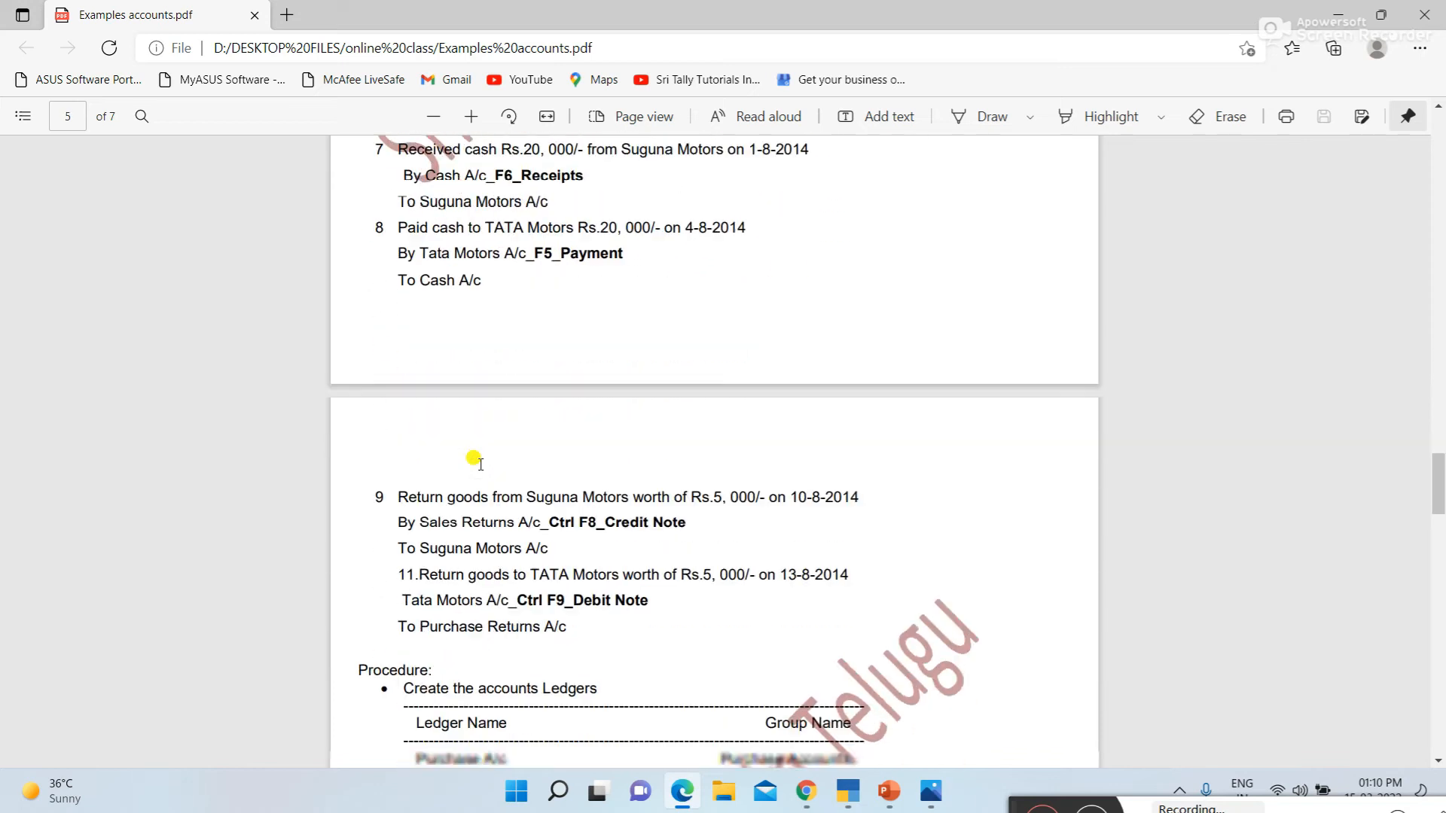
pyautogui.scroll(1, 404, 286)
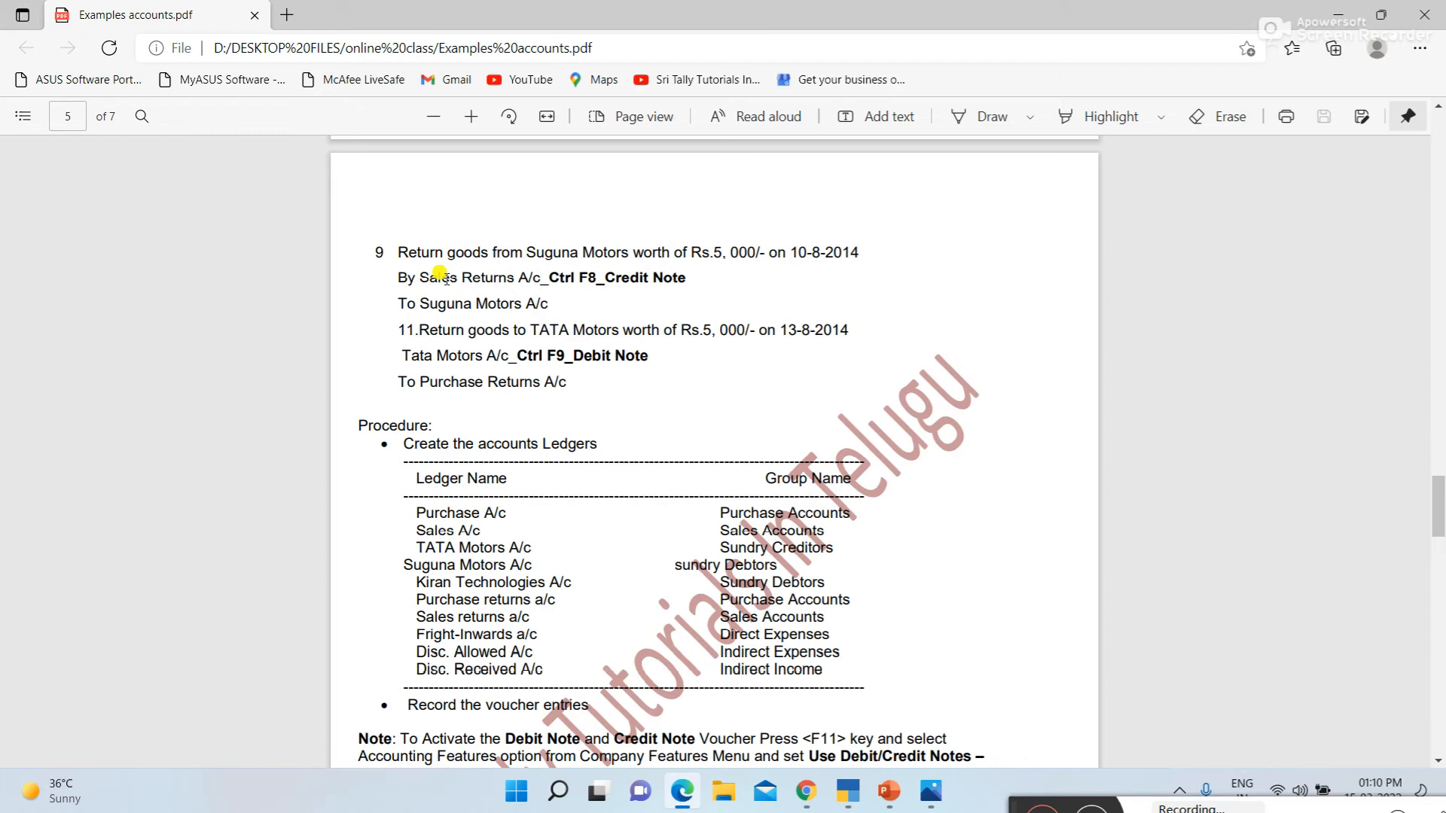
pyautogui.hotkey('alt', 'Tab')
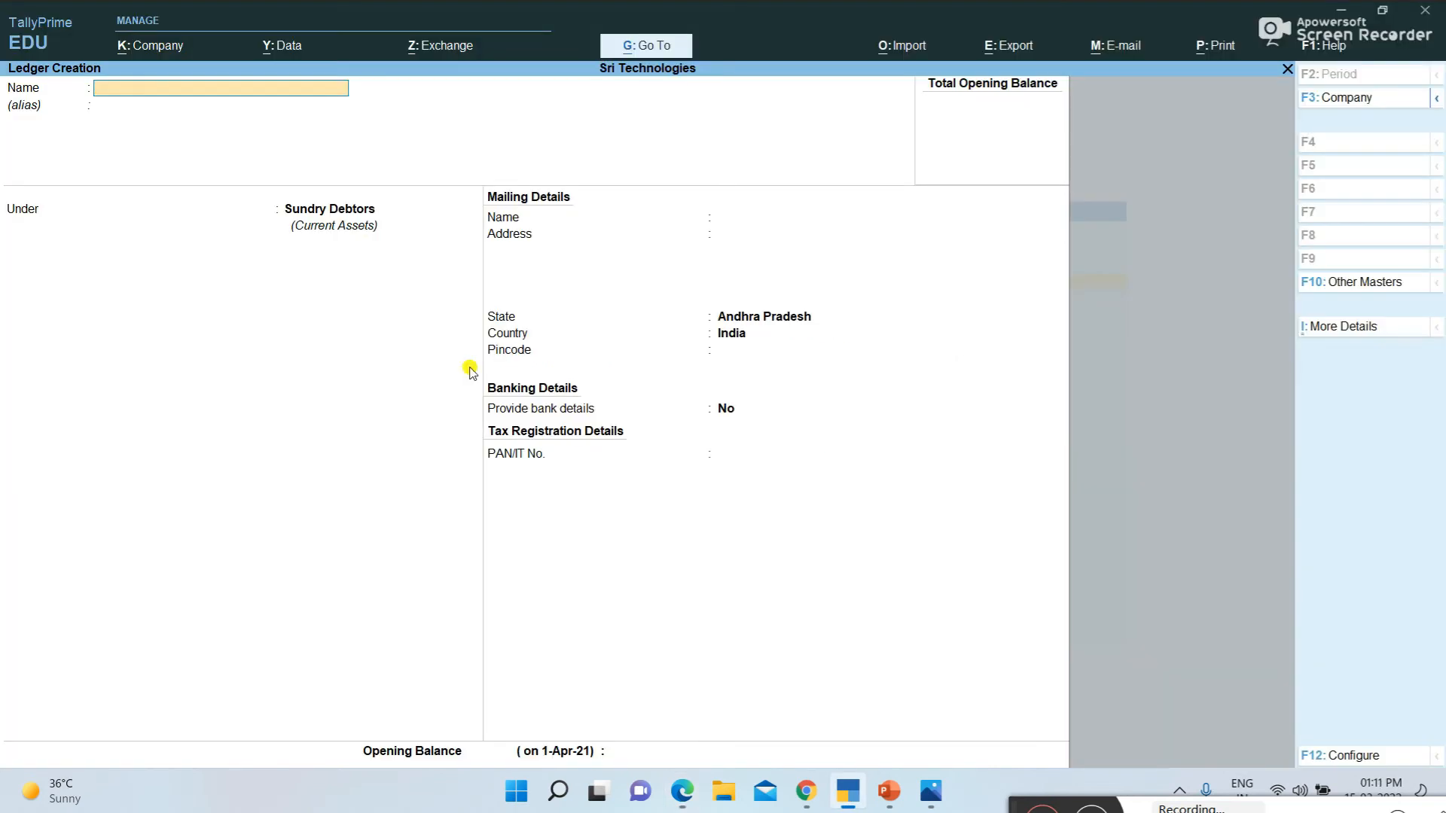
pyautogui.write('Purchase Returns a/c')
pyautogui.press('Return')
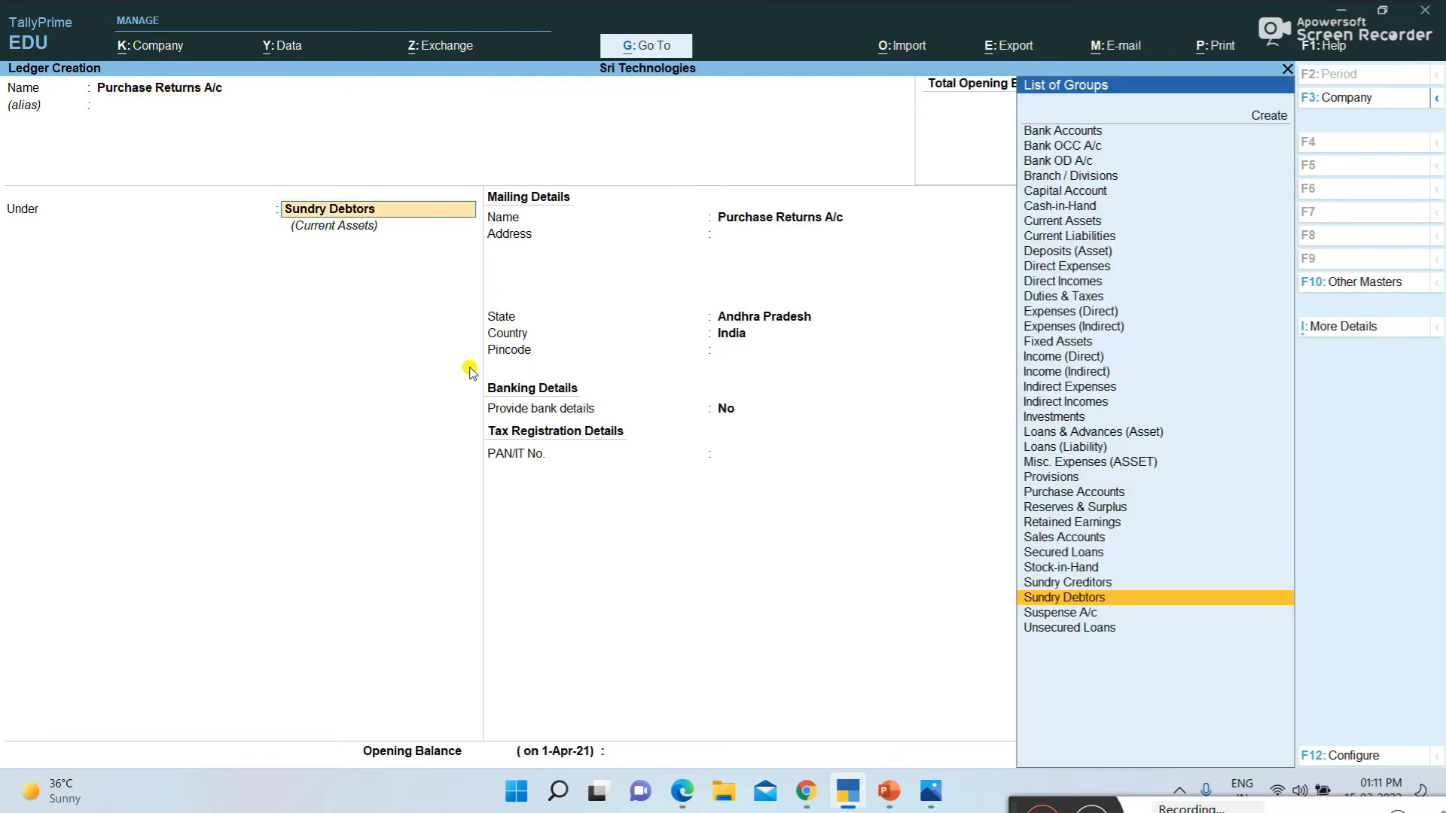
pyautogui.write('Purchase Accounts')
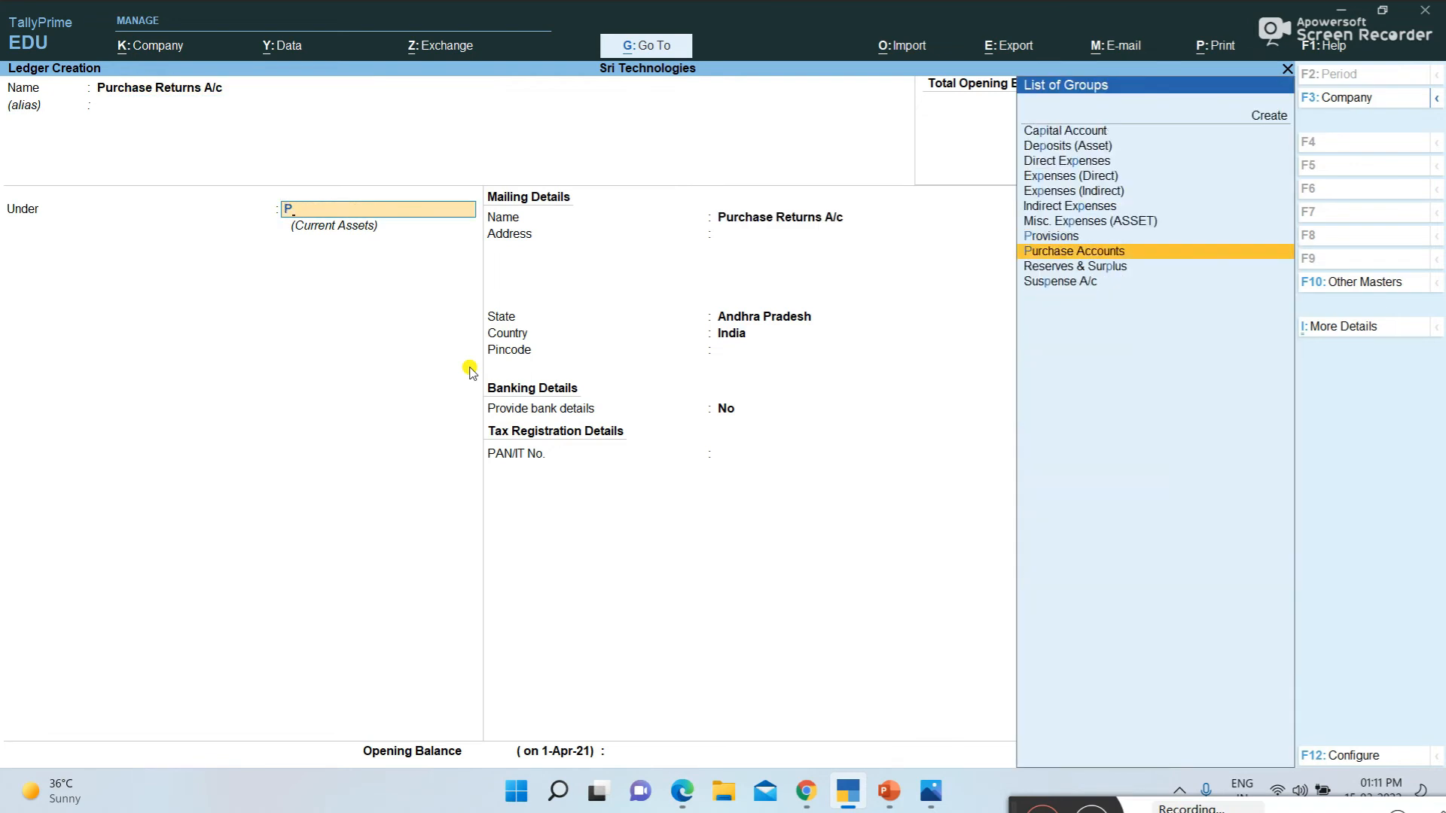
pyautogui.press('Return')
pyautogui.hotkey('ctrl', 'a')
# Create a ledger named Sales Returns A/c under Sales Accounts
pyautogui.write('Sales Returns a/c')
pyautogui.press('Return')
pyautogui.write('Sa')
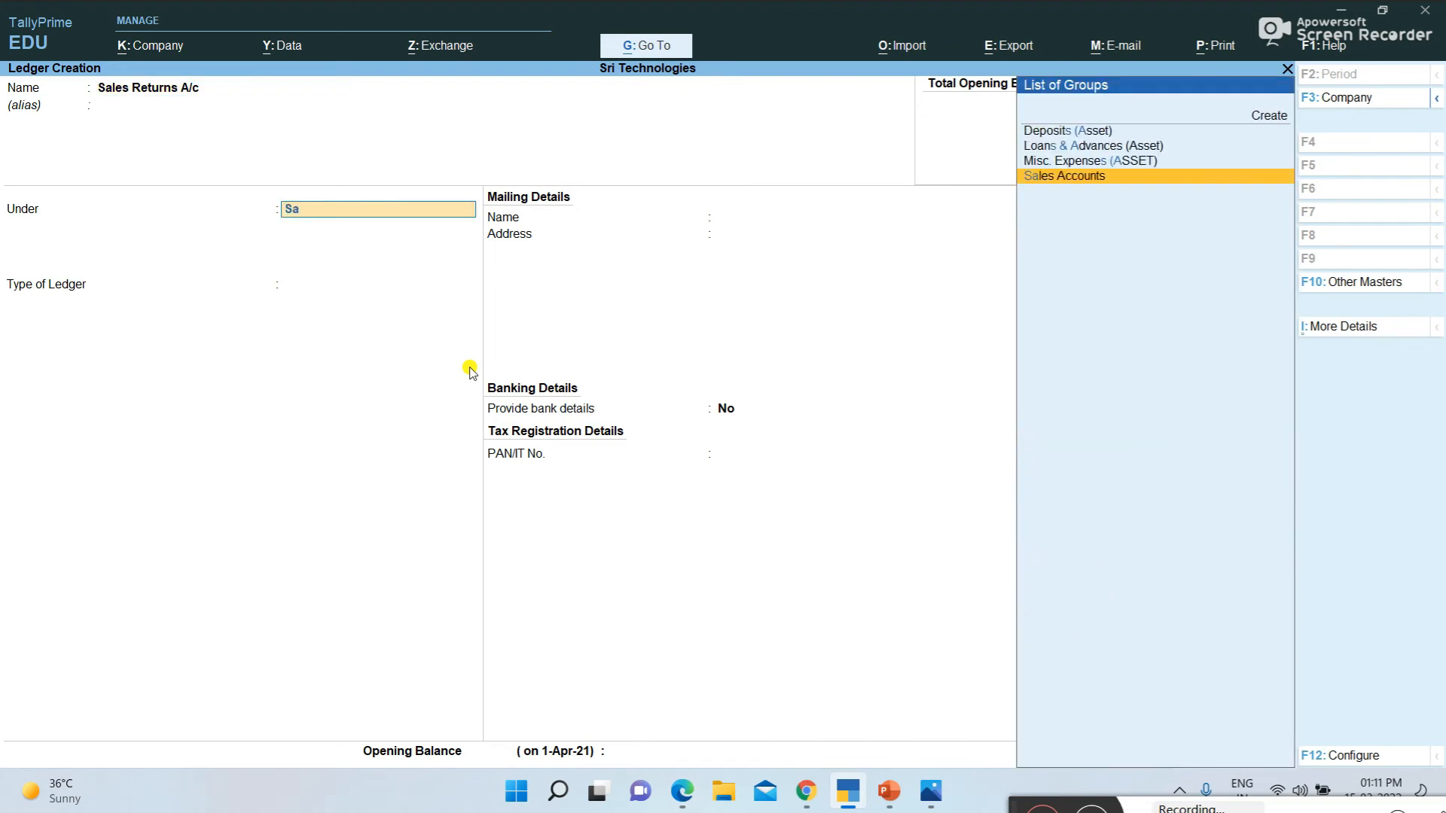
pyautogui.press('Return')
pyautogui.hotkey('ctrl', 'a')
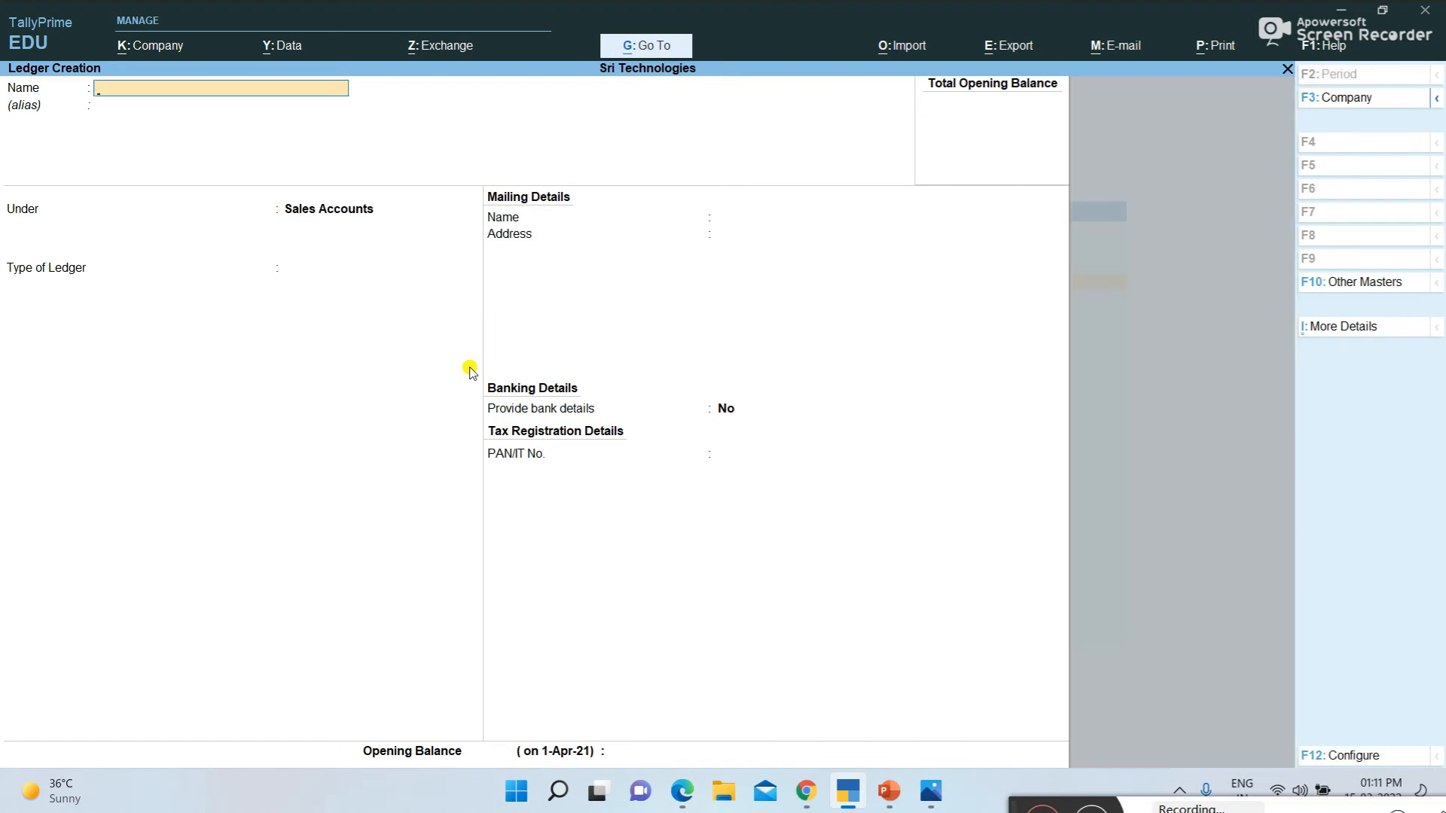
# Consult the Day-4 transactions in the PDF, and name the new TallyPrime ledger Commission Received
pyautogui.hotkey('alt', 'Tab')
pyautogui.scroll(-15, 470, 365)
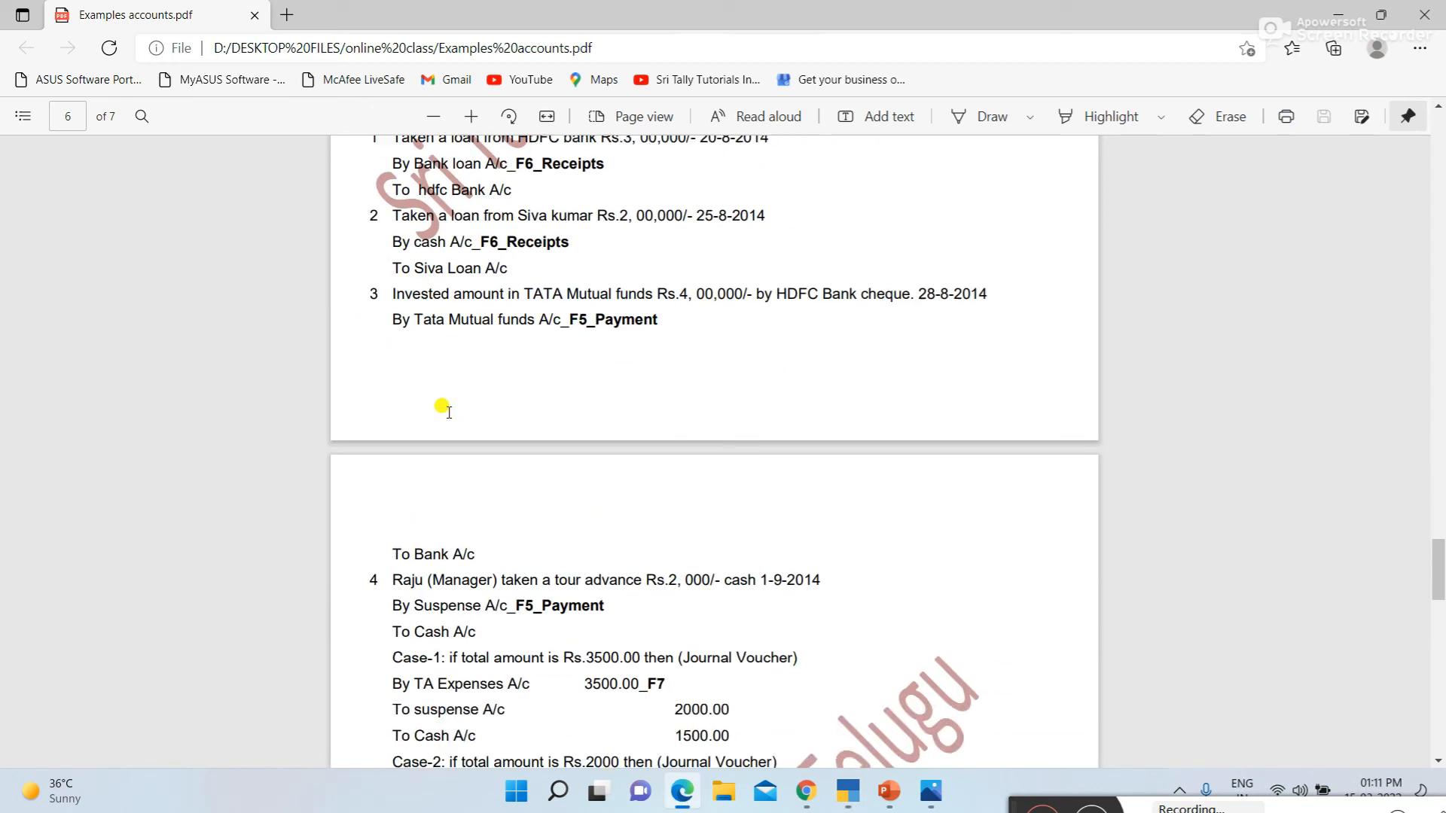
pyautogui.scroll(-8, 497, 429)
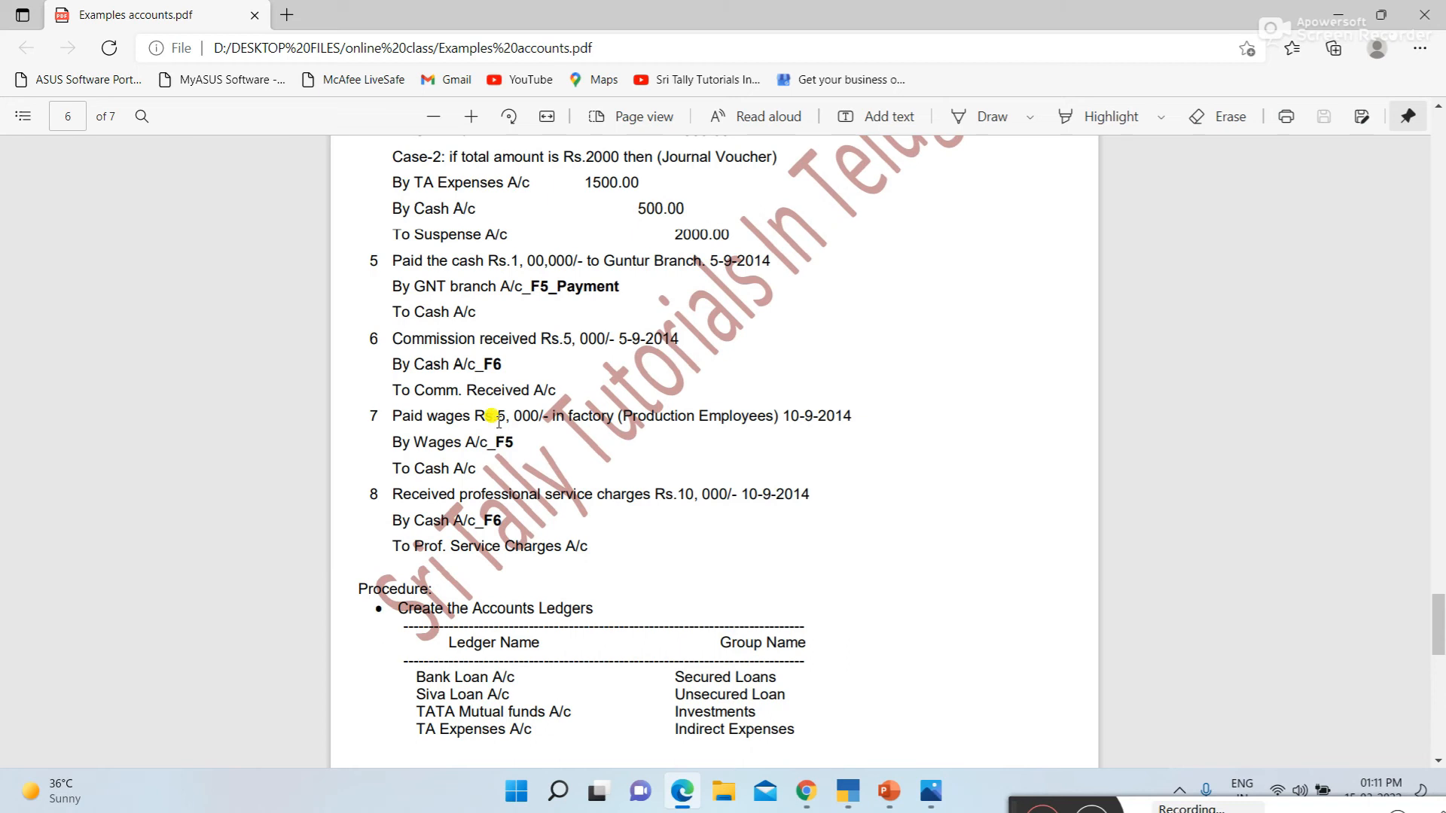
pyautogui.scroll(-2, 497, 429)
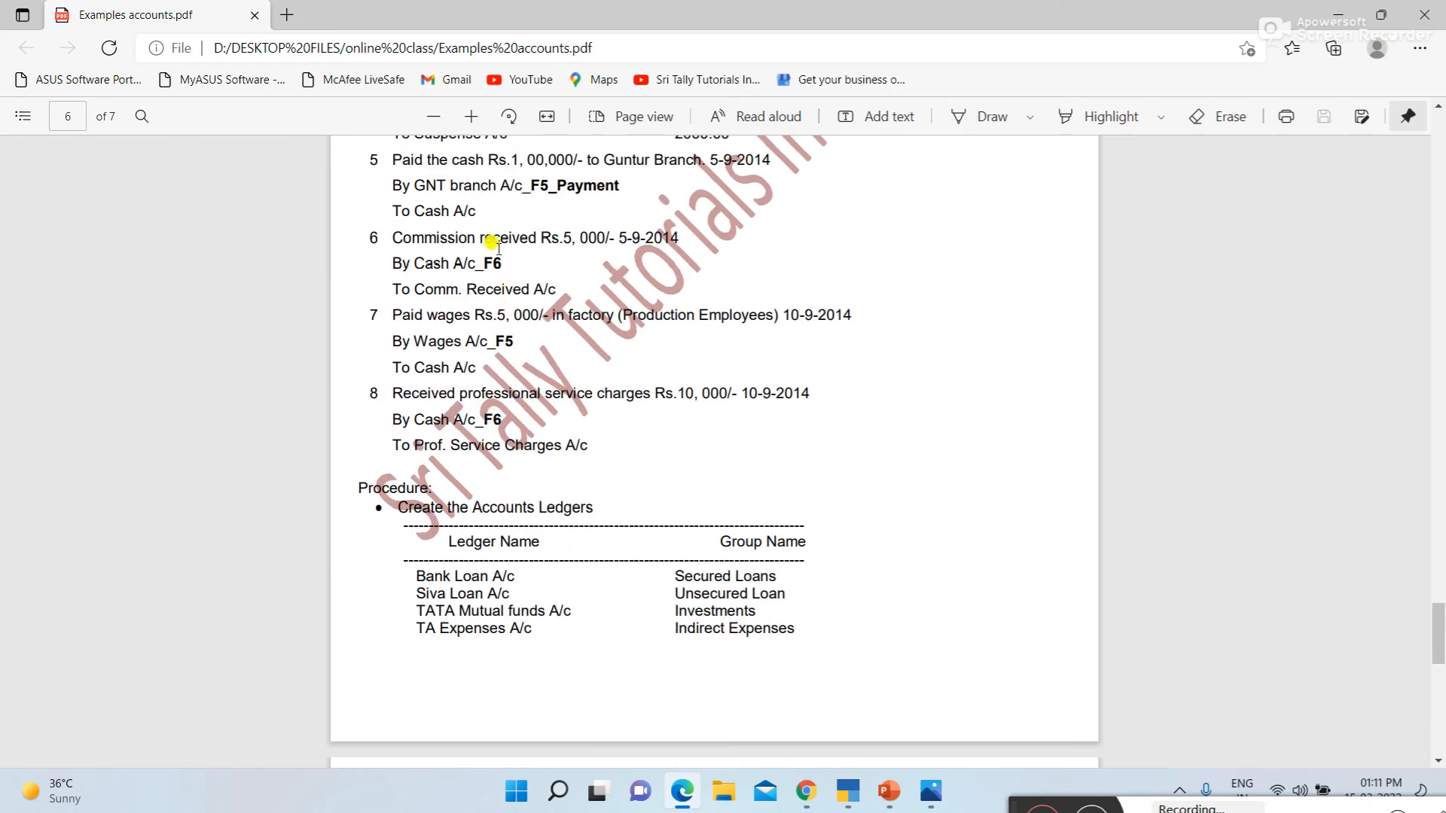
pyautogui.hotkey('alt', 'Tab')
pyautogui.write('Commission Received')
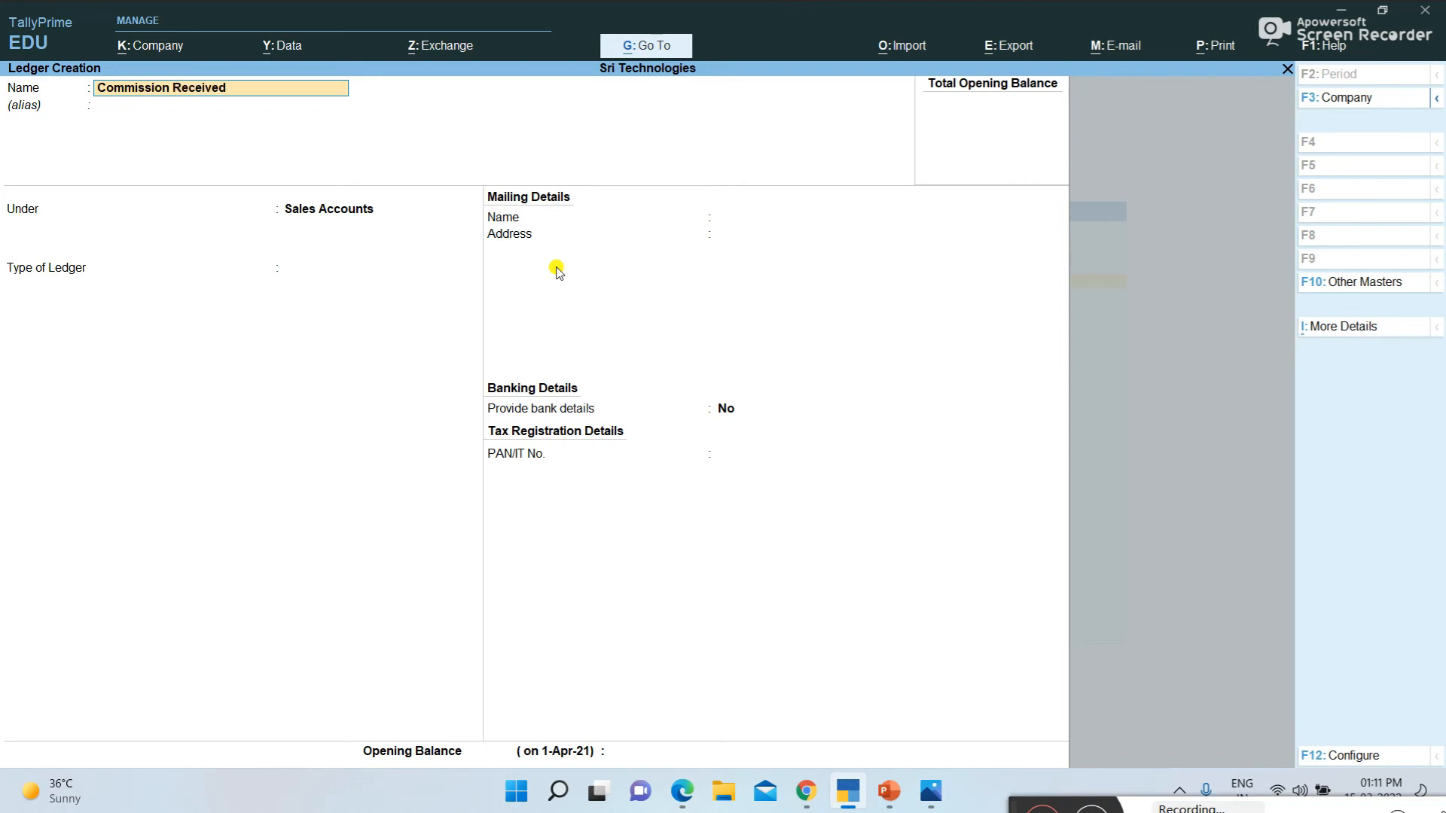
# Place the Commission Received ledger under Indirect Incomes with the ledger type Not Applicable, and save it
pyautogui.press('Return')
pyautogui.write('I')
pyautogui.press('Down')
pyautogui.press('Down')
pyautogui.press('Down')
pyautogui.press('Down')
pyautogui.press('Return')
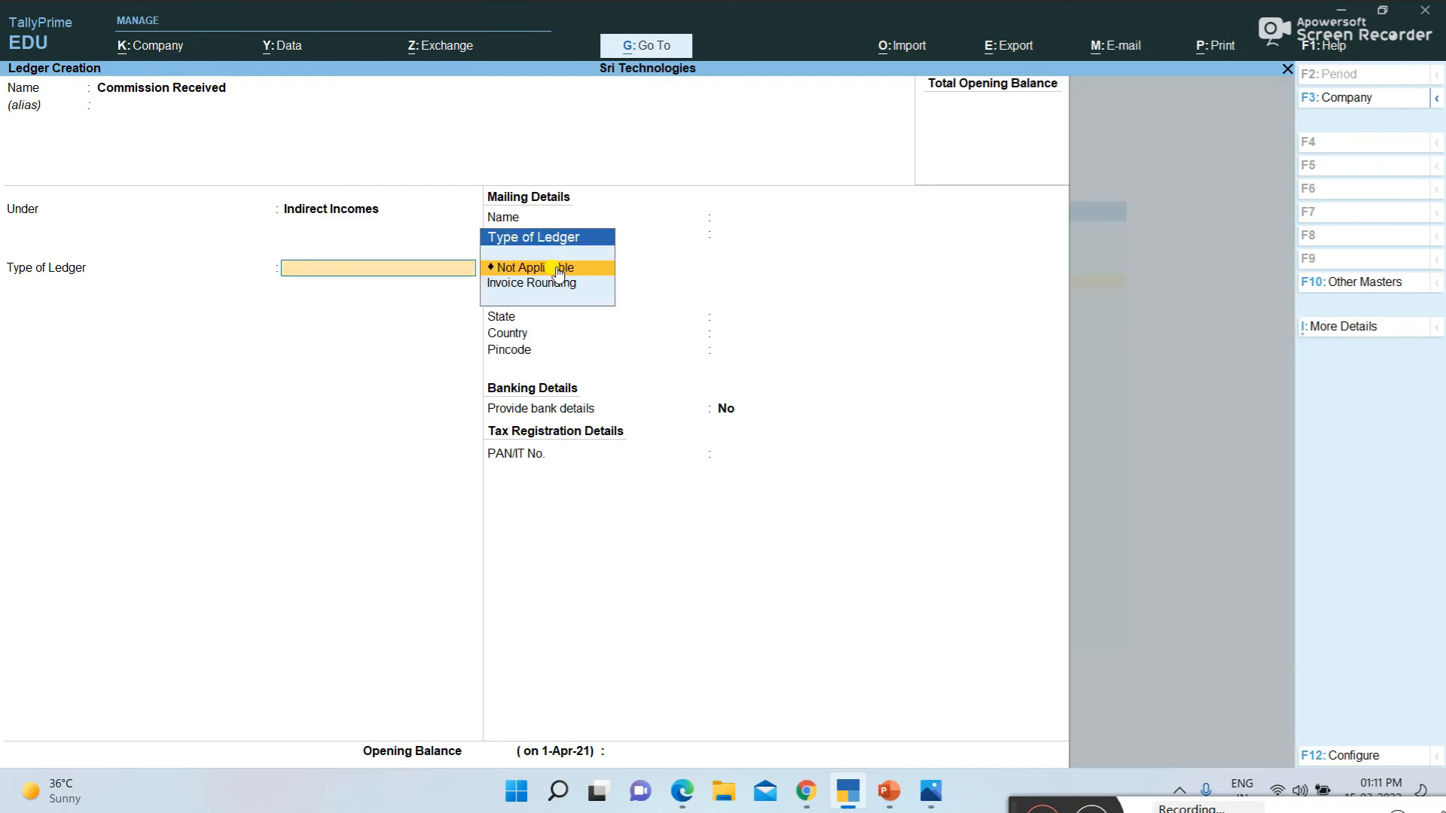
pyautogui.press('Return')
pyautogui.press('Return')
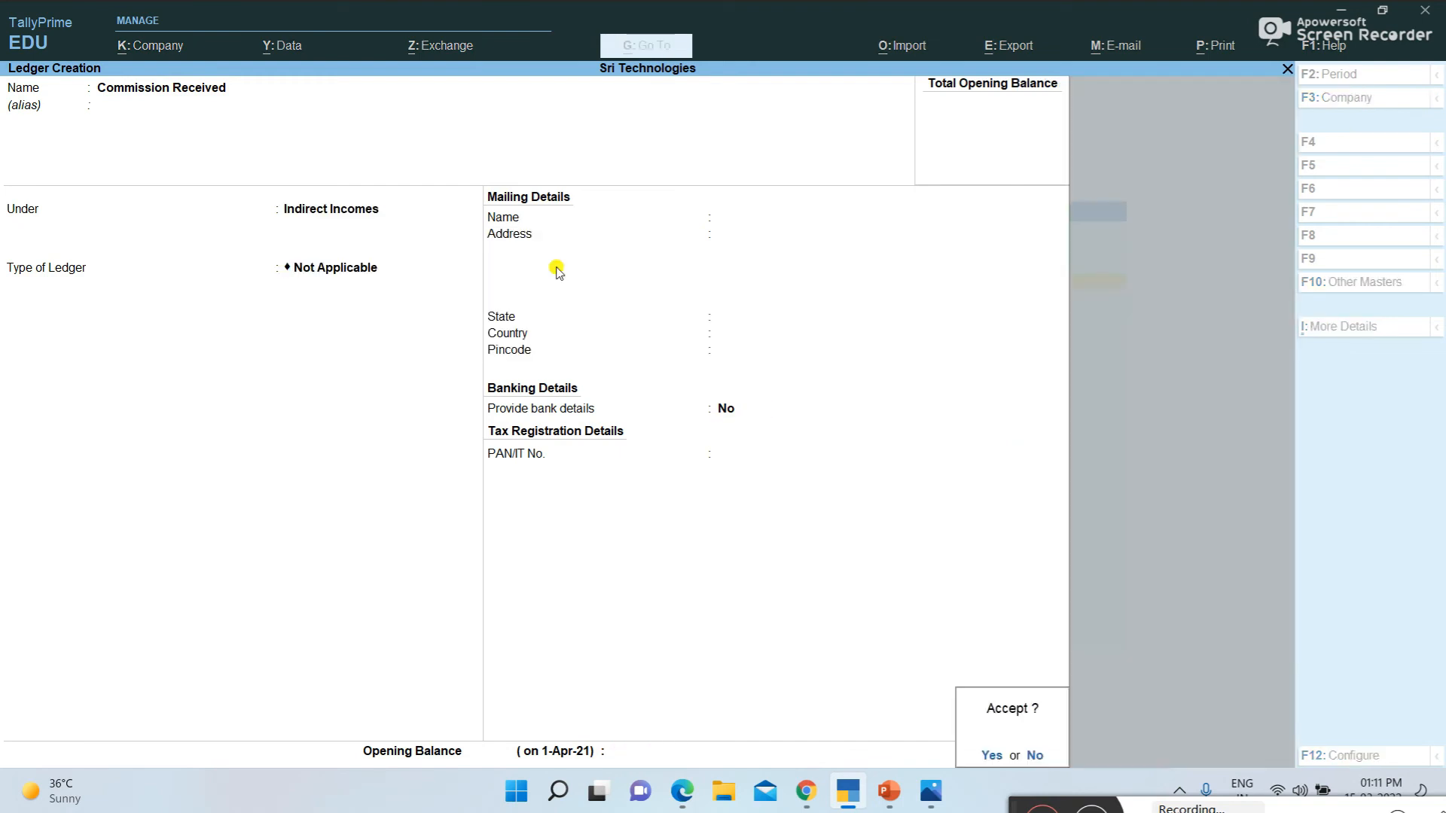
# Create a ledger named Interest Received under Indirect Incomes
pyautogui.press('Return')
pyautogui.write('In')
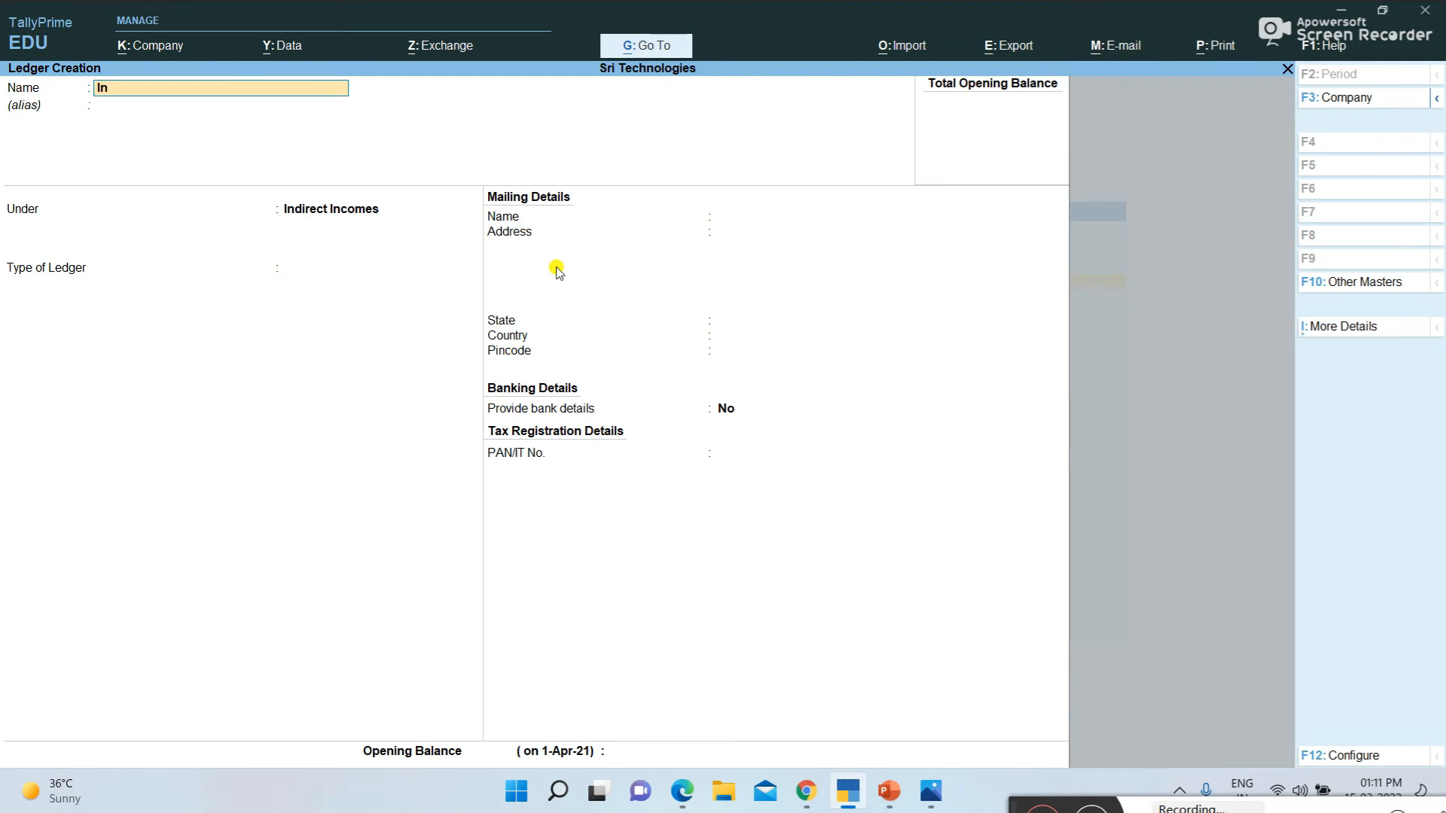
pyautogui.write('terest Received')
pyautogui.press('Return')
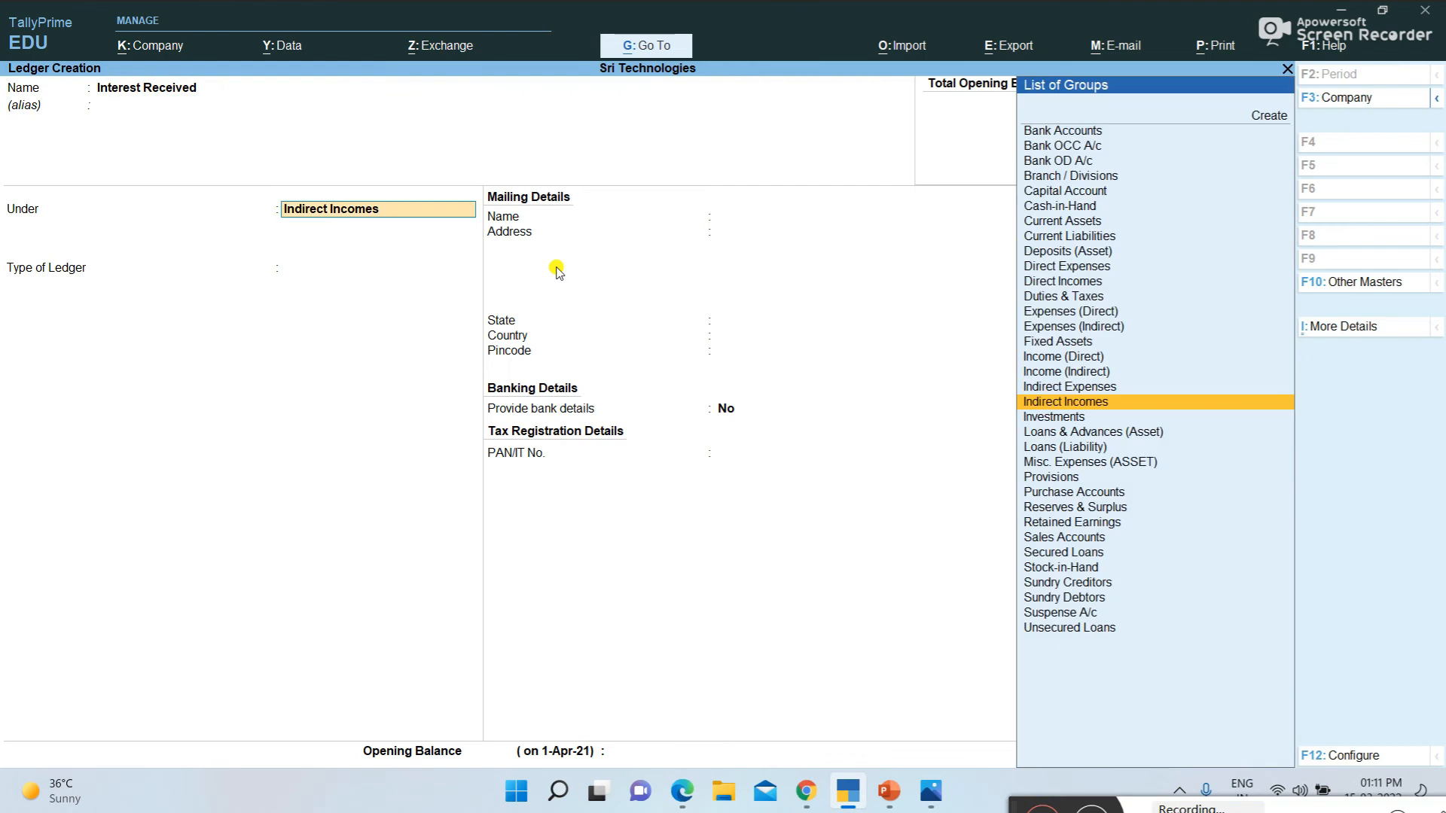
pyautogui.press('Return')
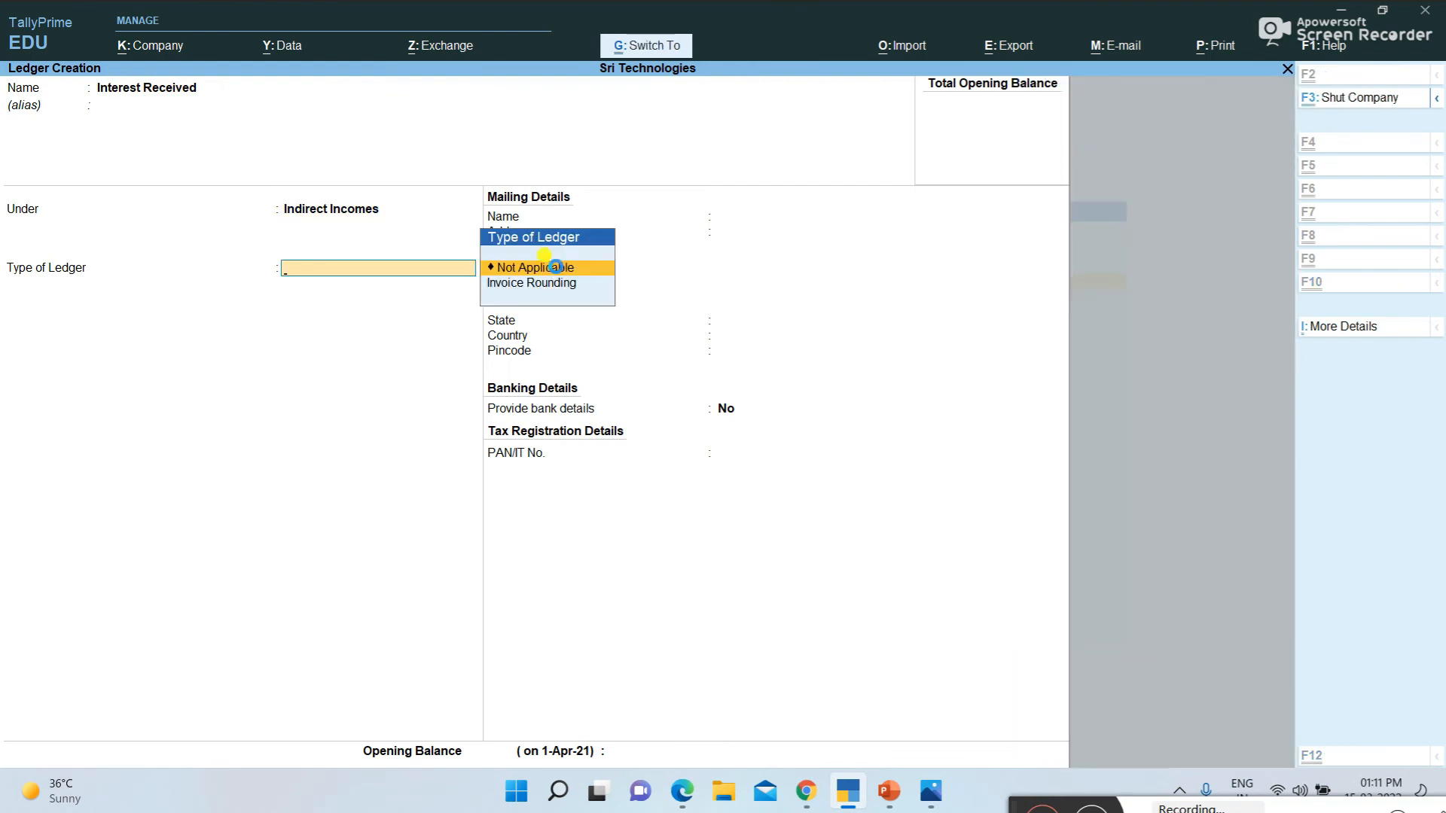
pyautogui.hotkey('ctrl', 'a')
# Create a ledger named Wages Paid under Direct Expenses
pyautogui.write('W')
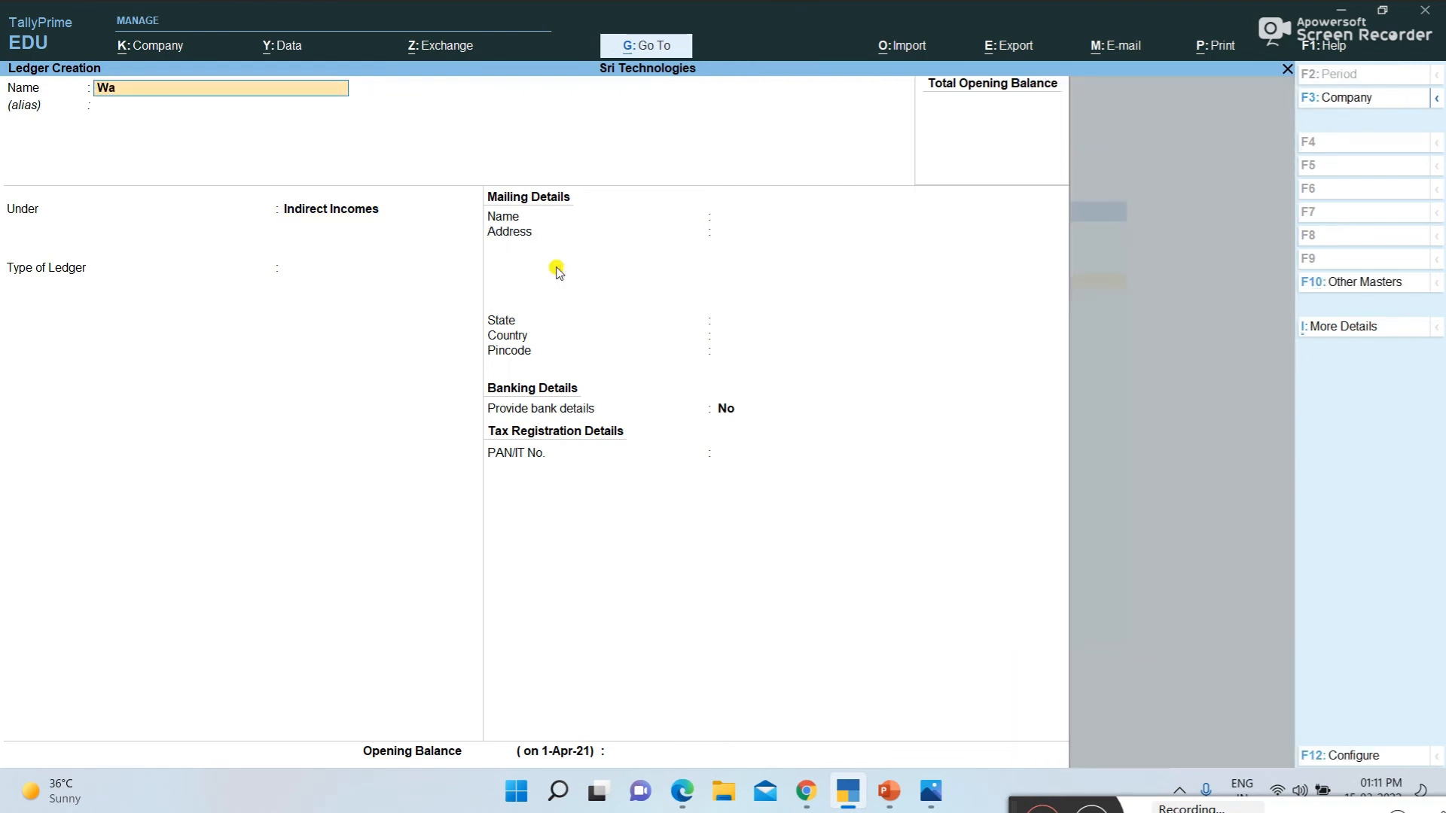
pyautogui.write('ages Paid')
pyautogui.press('Return')
pyautogui.write('D')
pyautogui.press('Down')
pyautogui.press('Down')
pyautogui.press('Down')
pyautogui.press('Down')
pyautogui.press('Up')
pyautogui.press('Up')
pyautogui.press('Return')
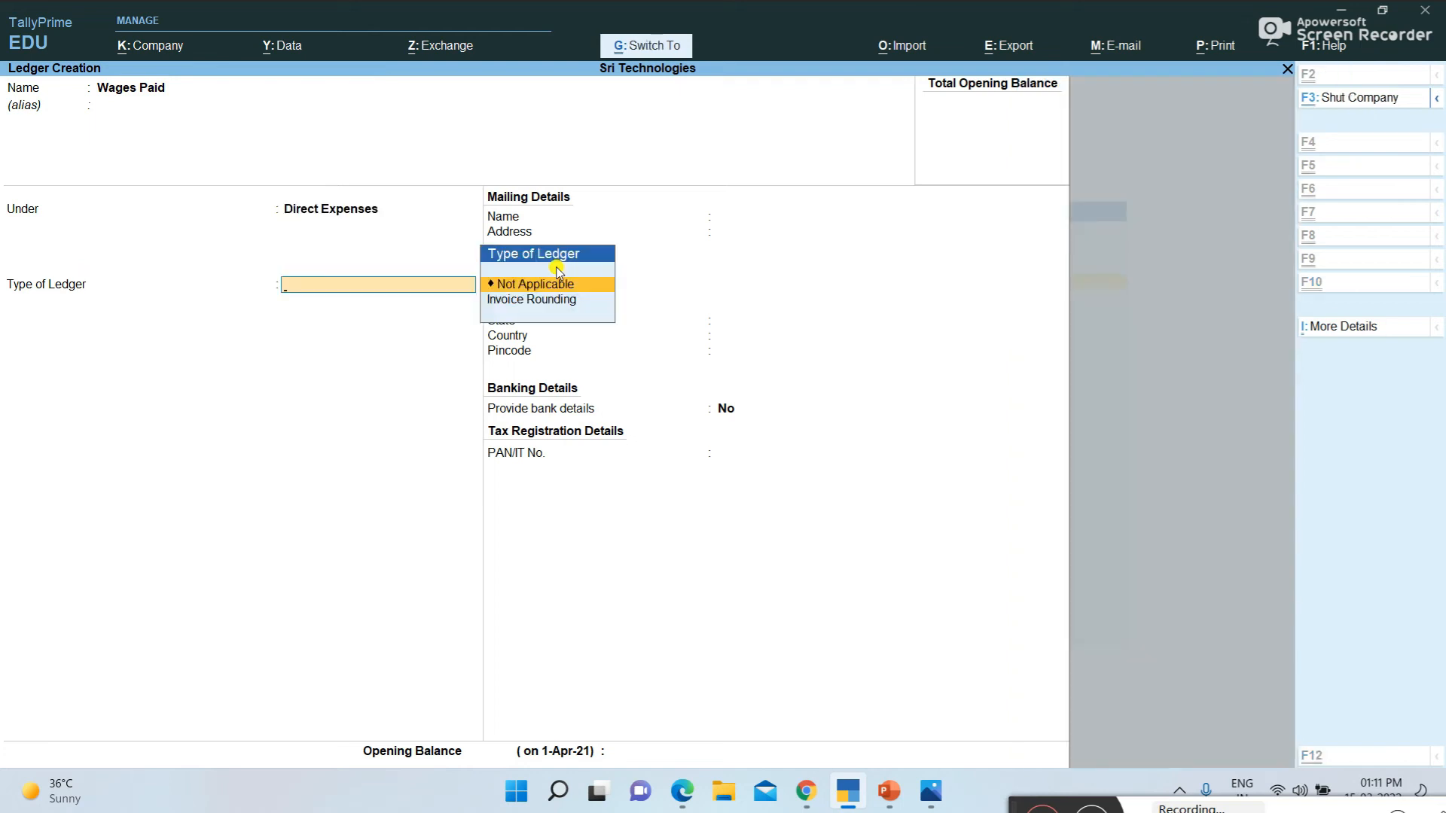
pyautogui.hotkey('ctrl', 'a')
# Create a ledger named Fright inwords under Direct Expenses
pyautogui.write('Fright')
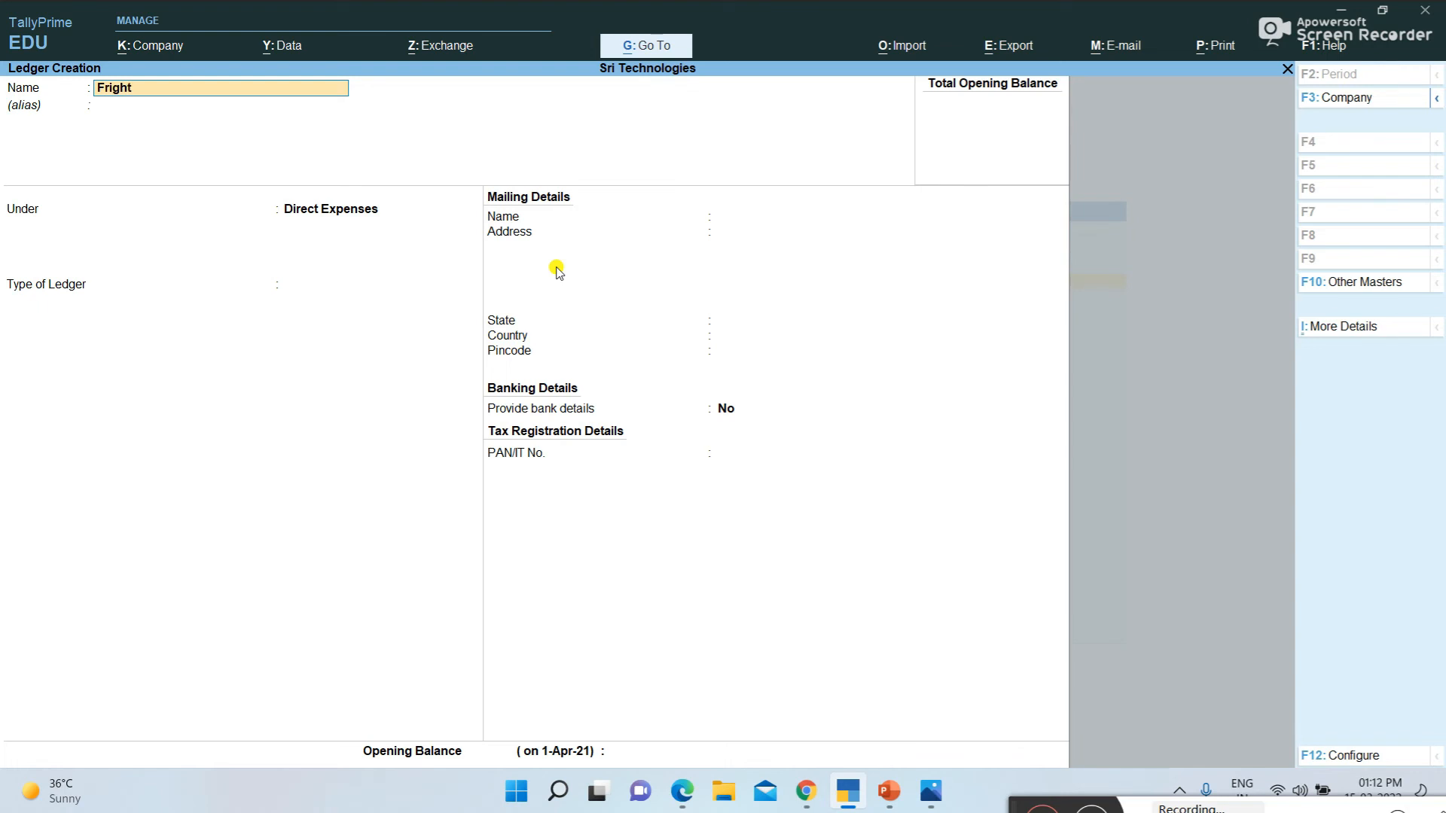
pyautogui.write(' inwords')
pyautogui.press('Return')
pyautogui.press('Return')
pyautogui.press('Return')
pyautogui.hotkey('ctrl', 'a')
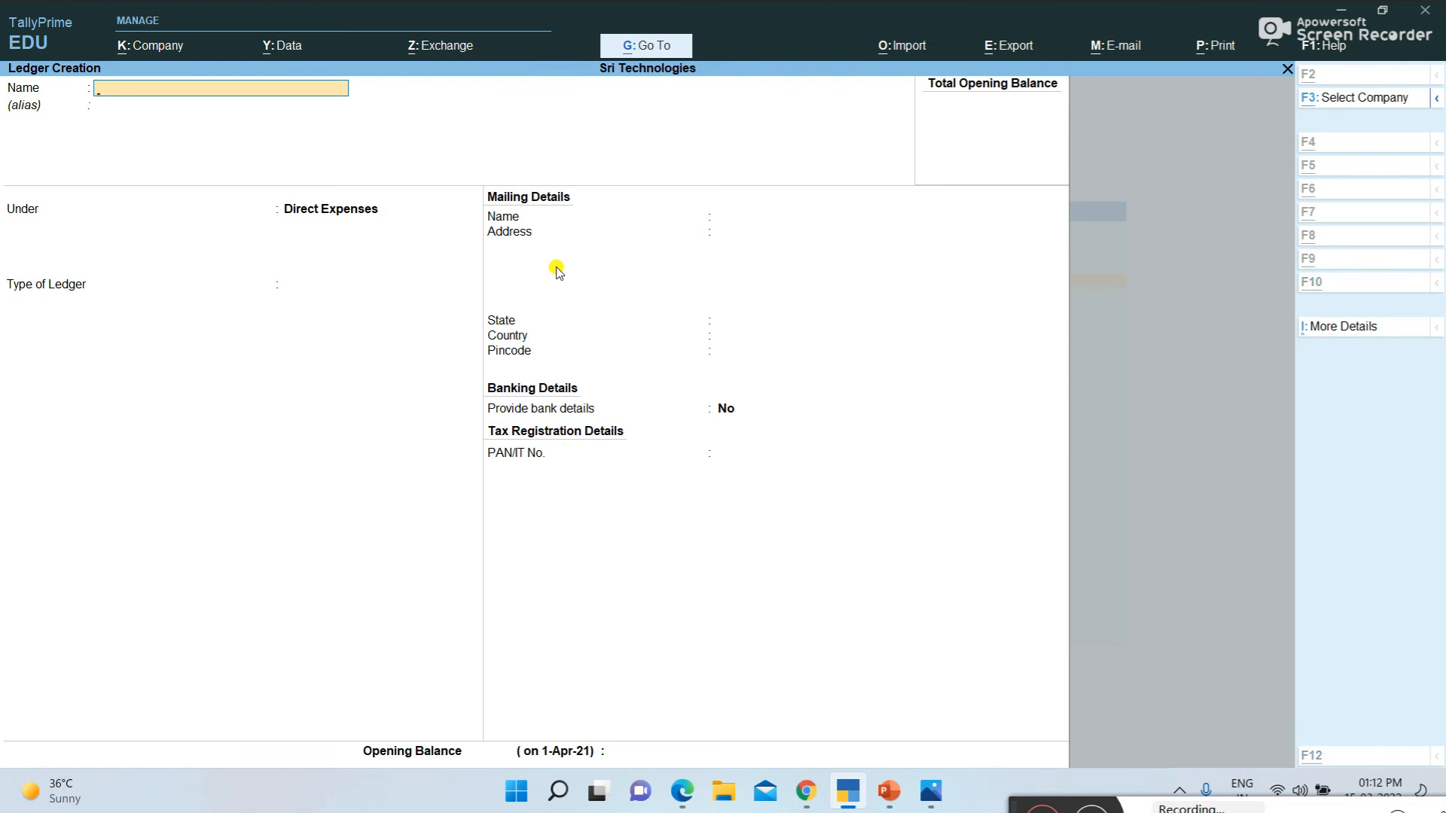
# Switch to the examples PDF and review the Day-4 transactions and their list of ledgers and groups
pyautogui.hotkey('alt', 'Tab')
pyautogui.scroll(-6, 515, 450)
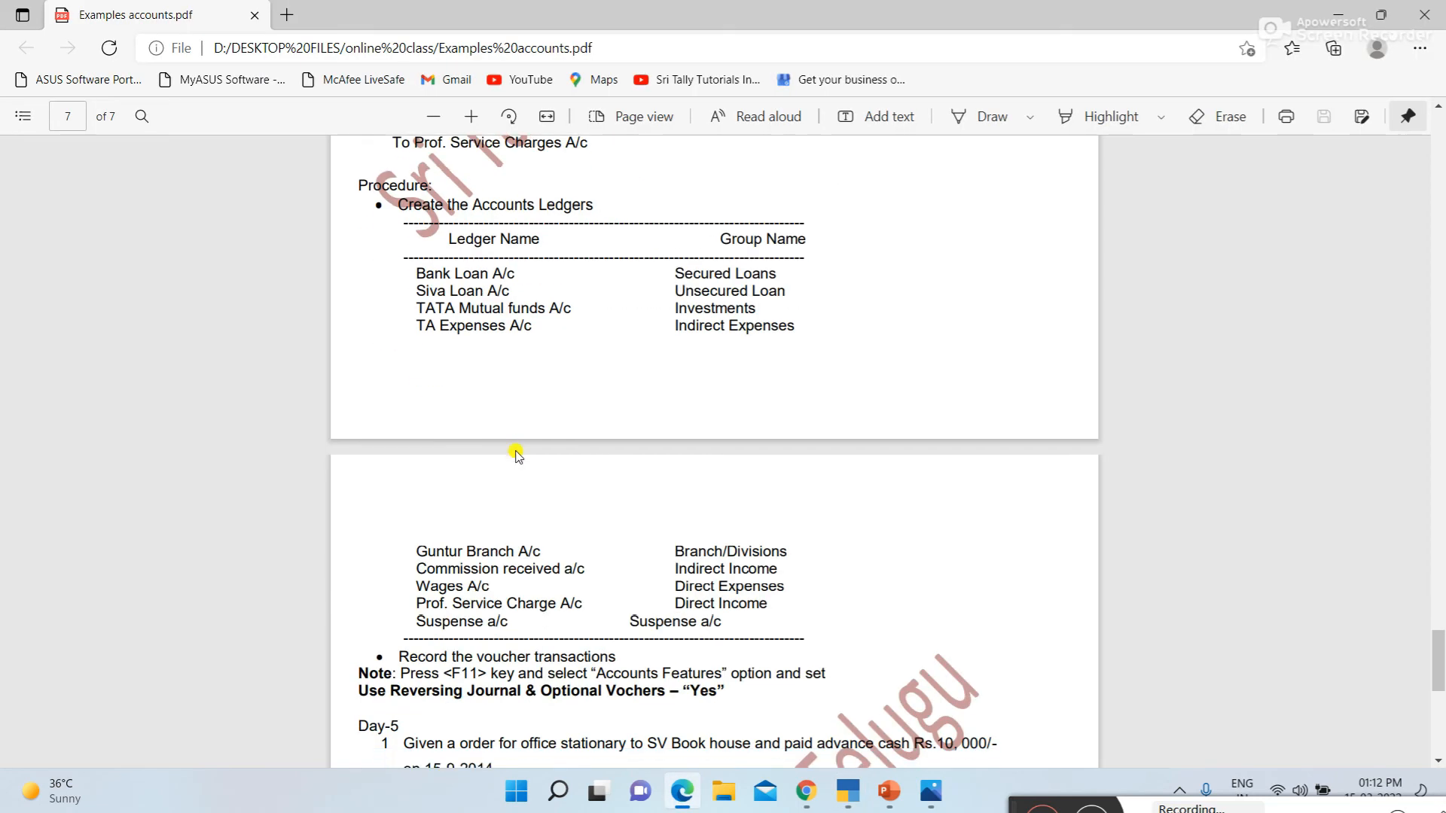
pyautogui.scroll(7, 512, 452)
pyautogui.scroll(5, 515, 452)
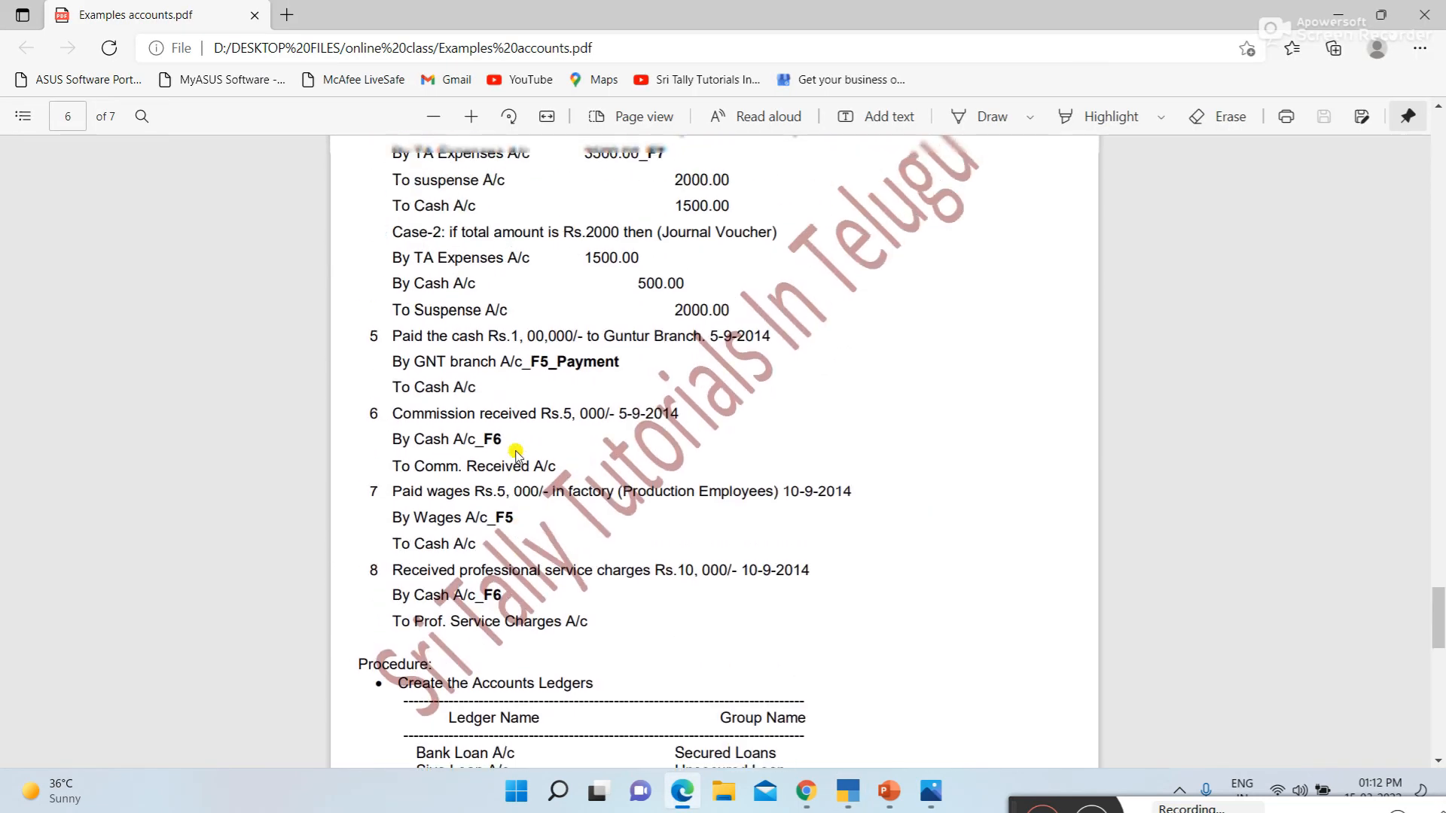
pyautogui.scroll(-6, 512, 450)
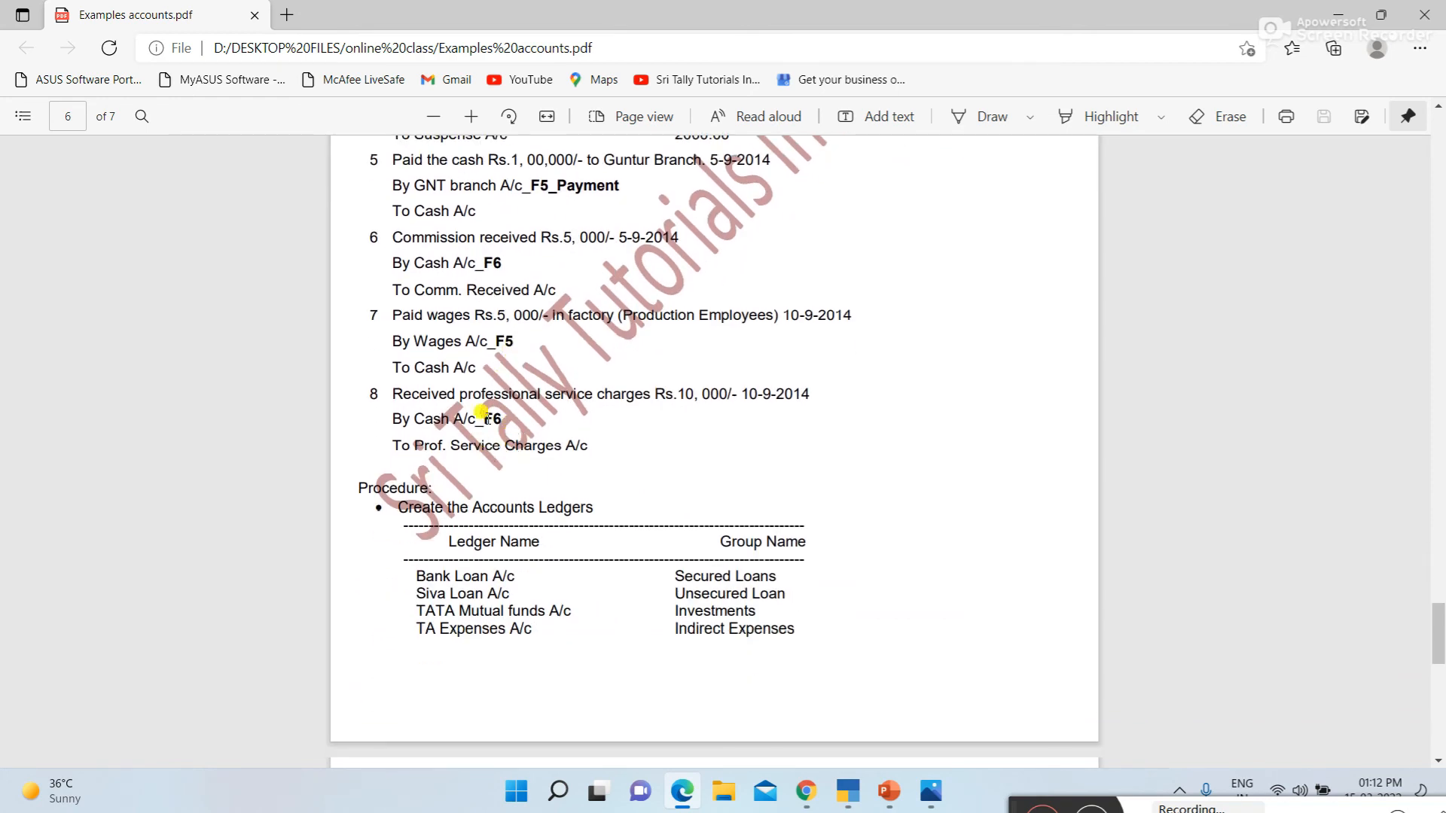
pyautogui.scroll(-4, 520, 430)
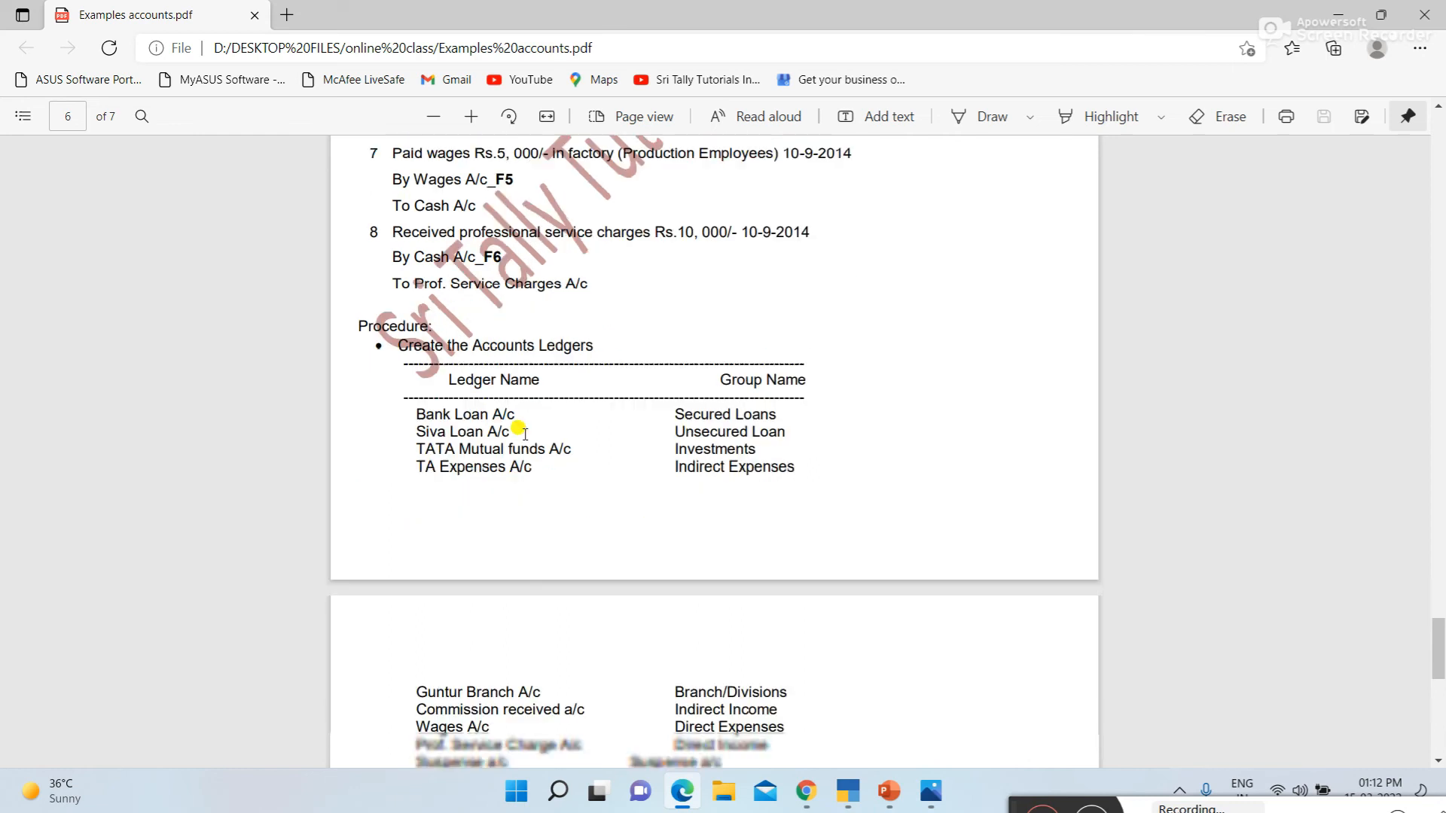
pyautogui.scroll(9, 524, 436)
pyautogui.scroll(6, 525, 439)
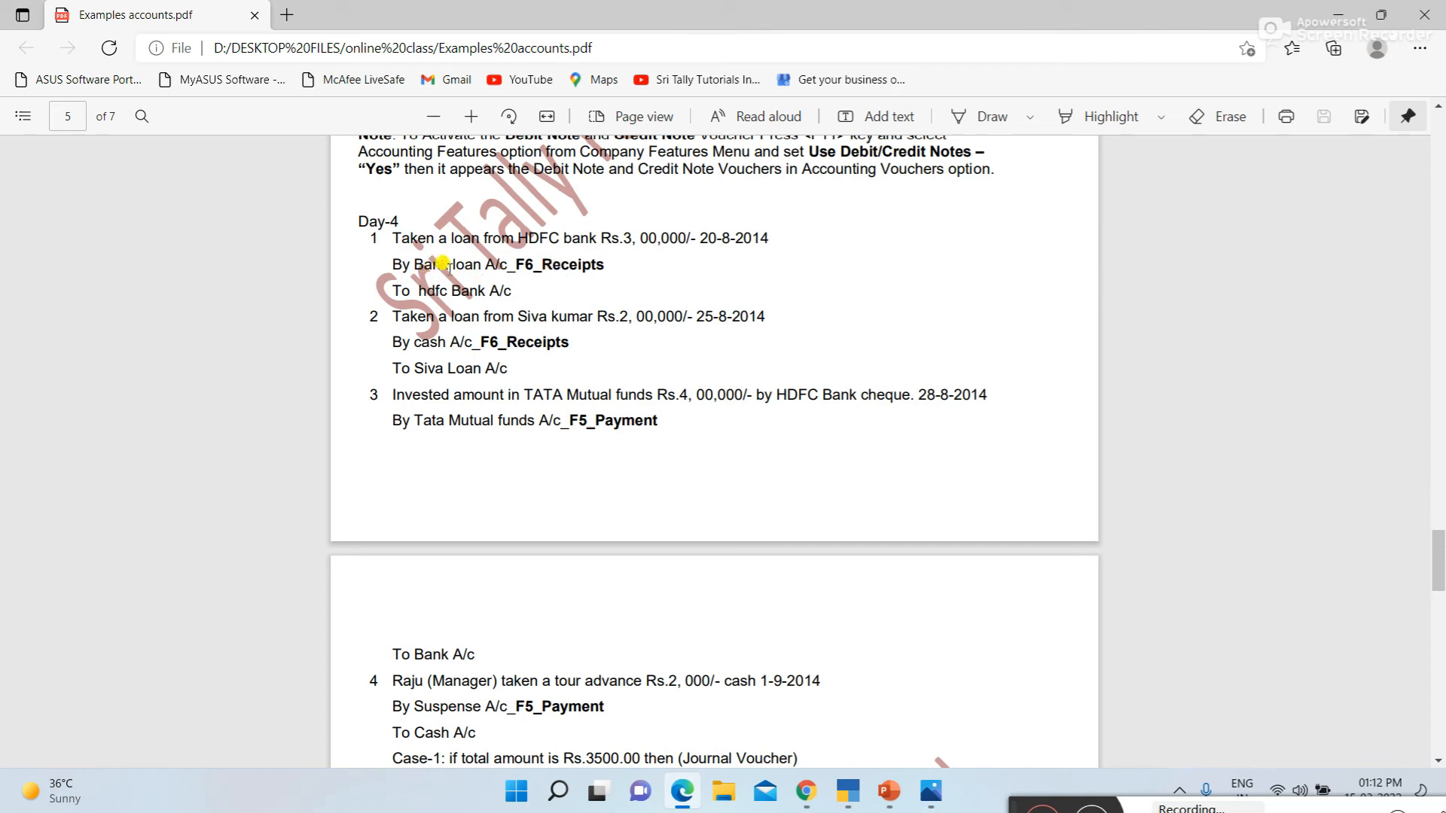
# Switch to TallyPrime and create a ledger named Bank Loan under Loans (Liability)
pyautogui.hotkey('alt', 'Tab')
pyautogui.write('Bank Loan')
pyautogui.press('Return')
pyautogui.write('L')
pyautogui.press('Down')
pyautogui.press('Down')
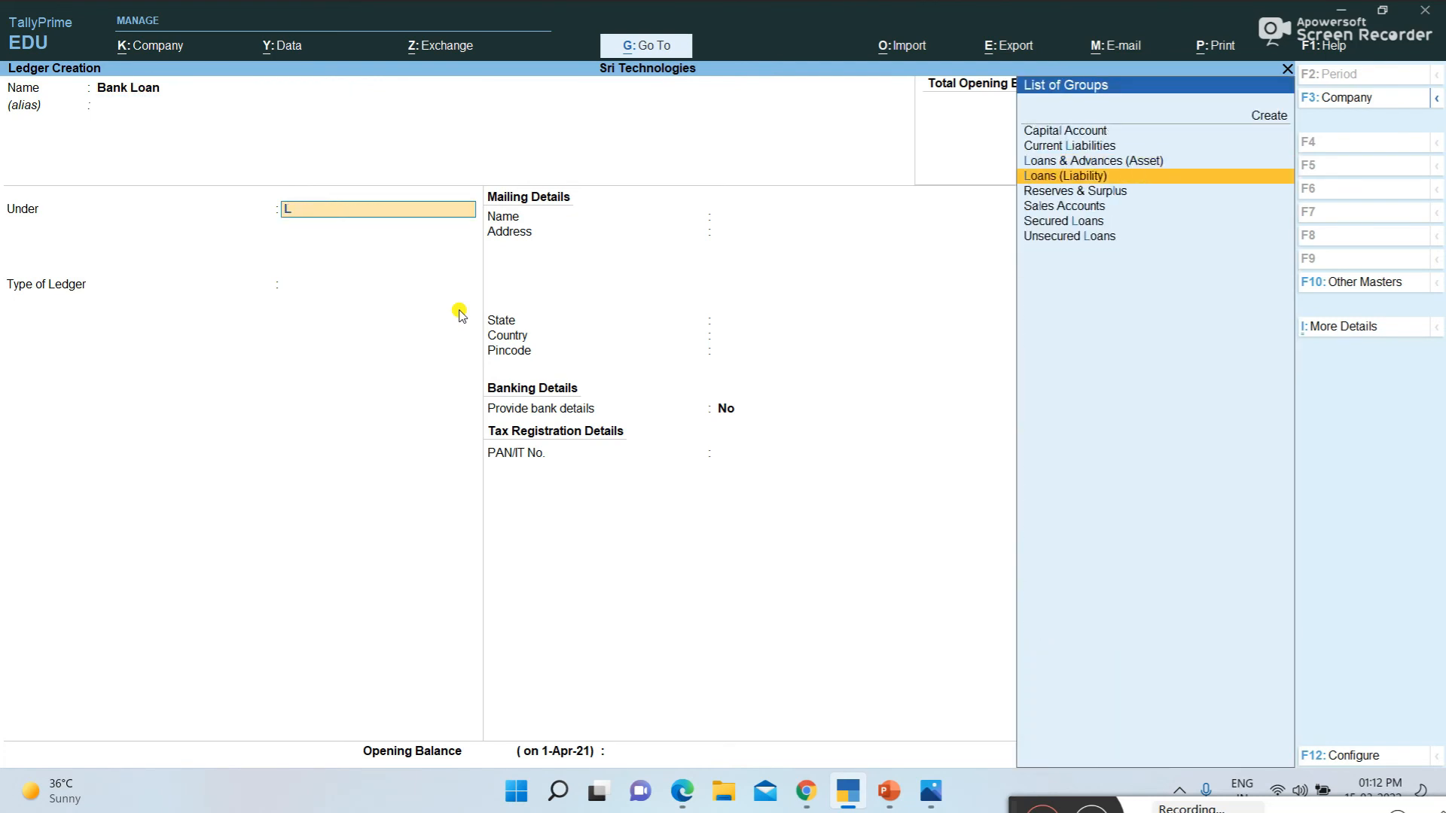
pyautogui.press('Return')
pyautogui.press('Return')
pyautogui.hotkey('ctrl', 'a')
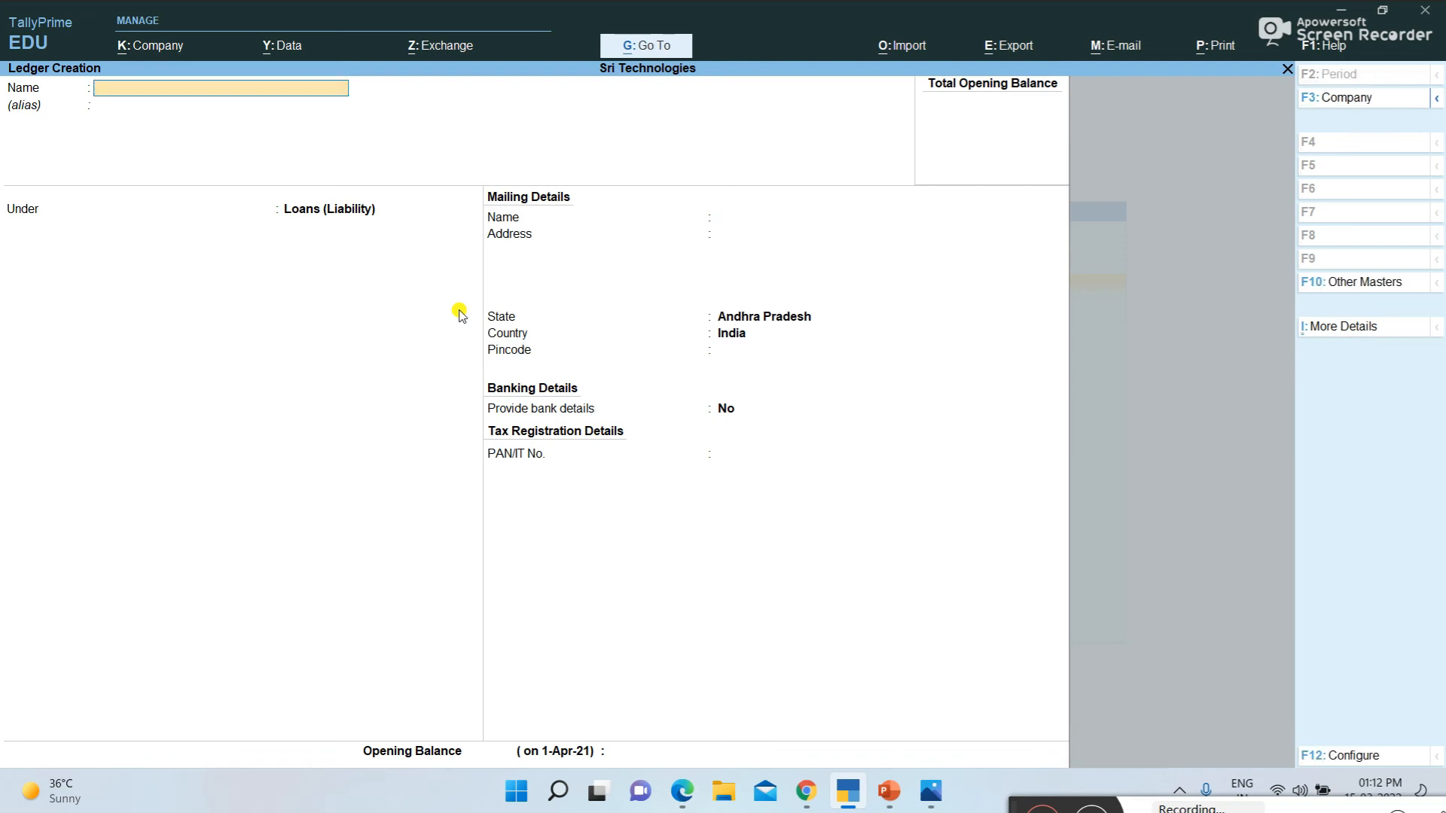
# Consult the second Day-4 transaction in the PDF, and create the individual lender's loan ledger in TallyPrime under Unsecured Loans, keeping the default mailing details
pyautogui.hotkey('alt', 'Tab')
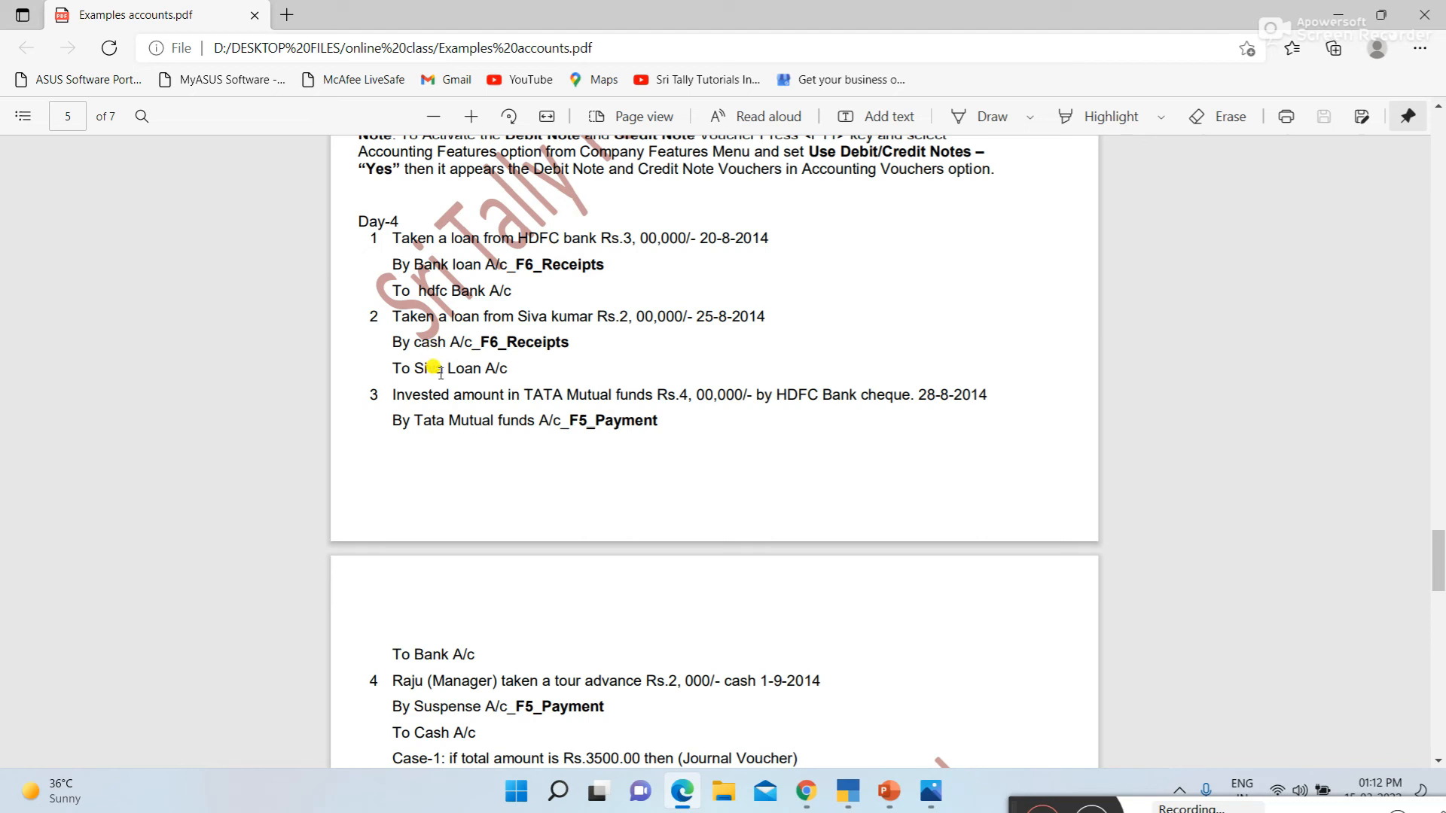
pyautogui.hotkey('alt', 'Tab')
pyautogui.write('Siv')
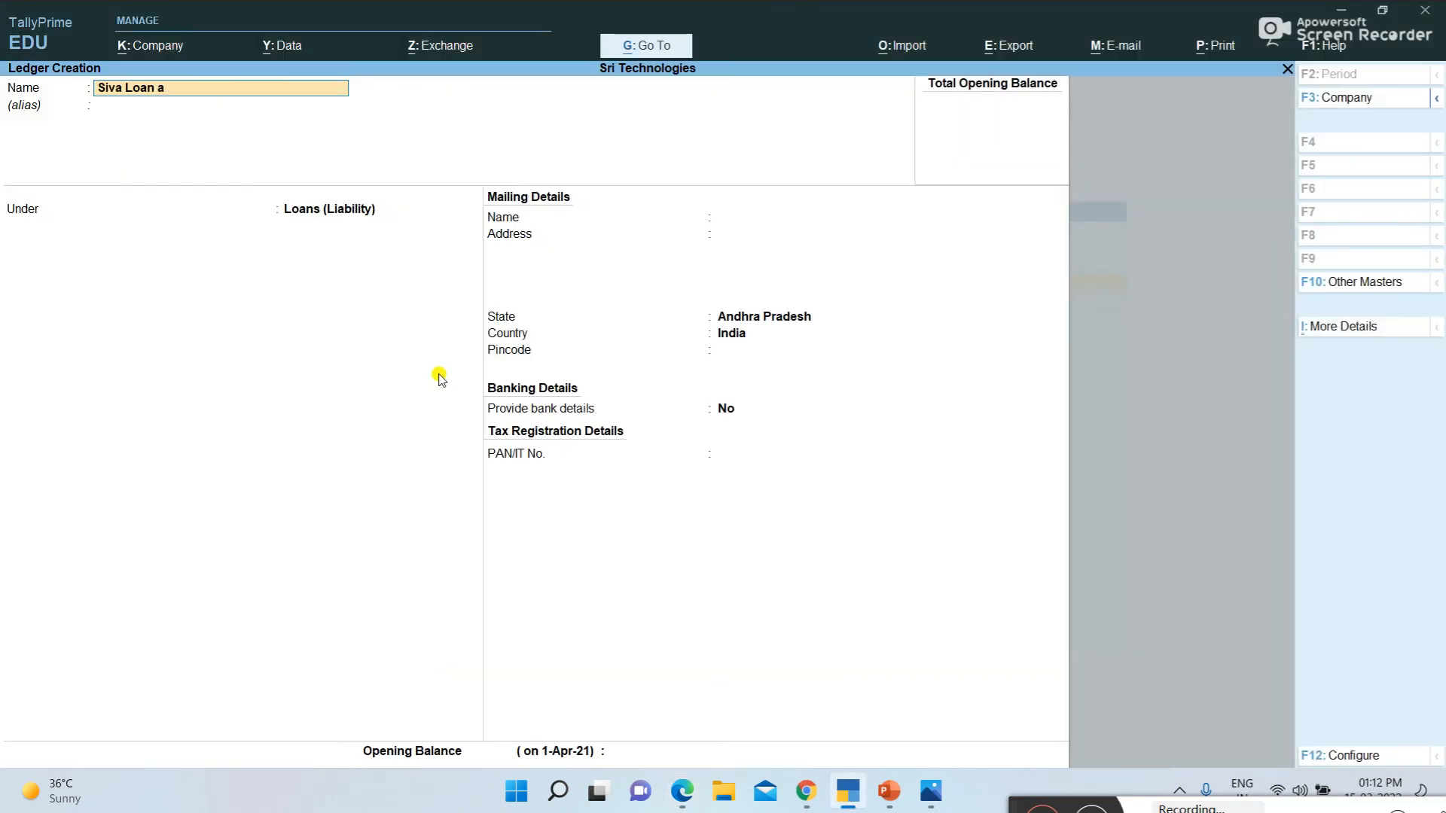
pyautogui.write('a Loan a/c')
pyautogui.press('Return')
pyautogui.press('Return')
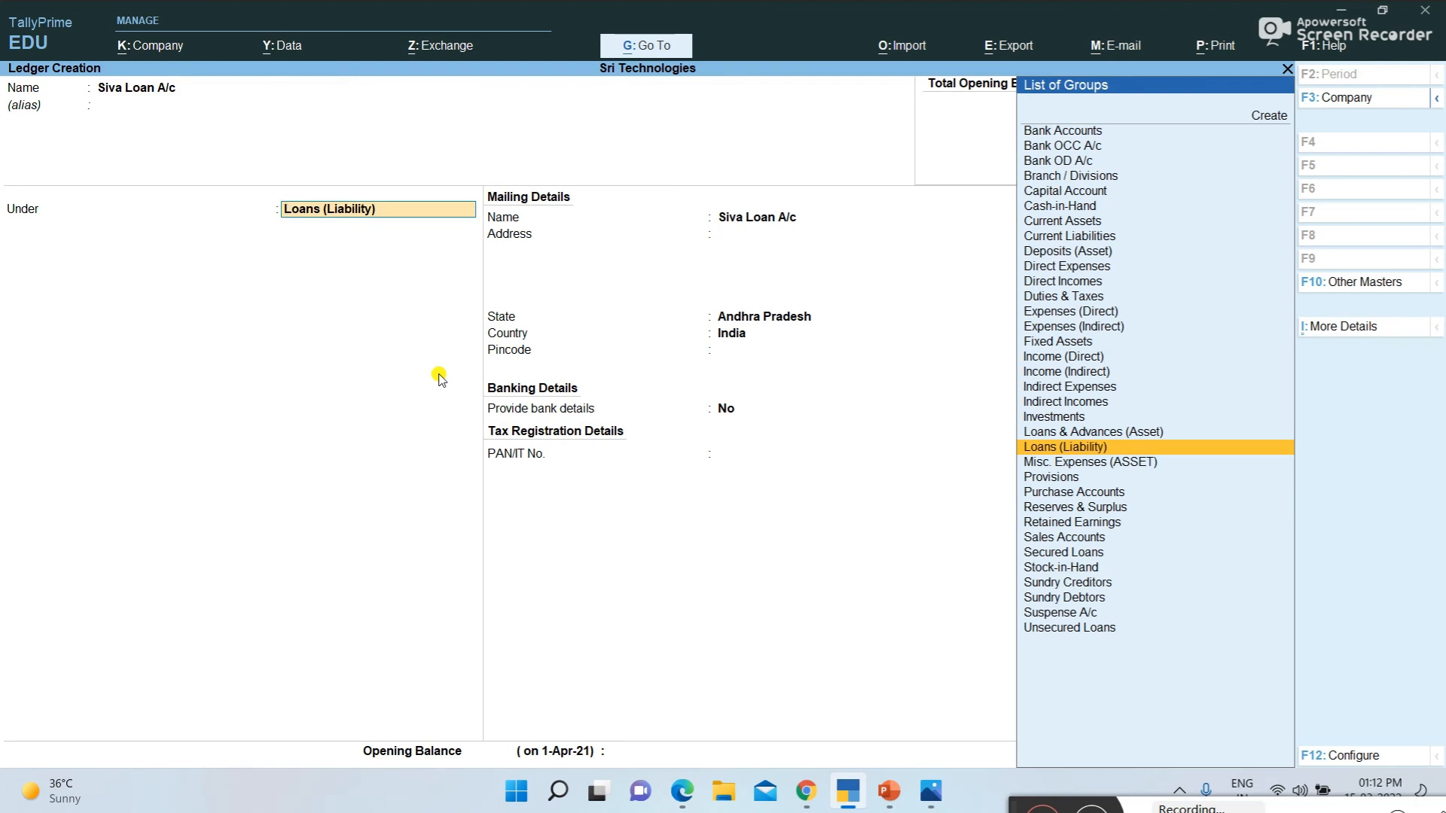
pyautogui.write('S')
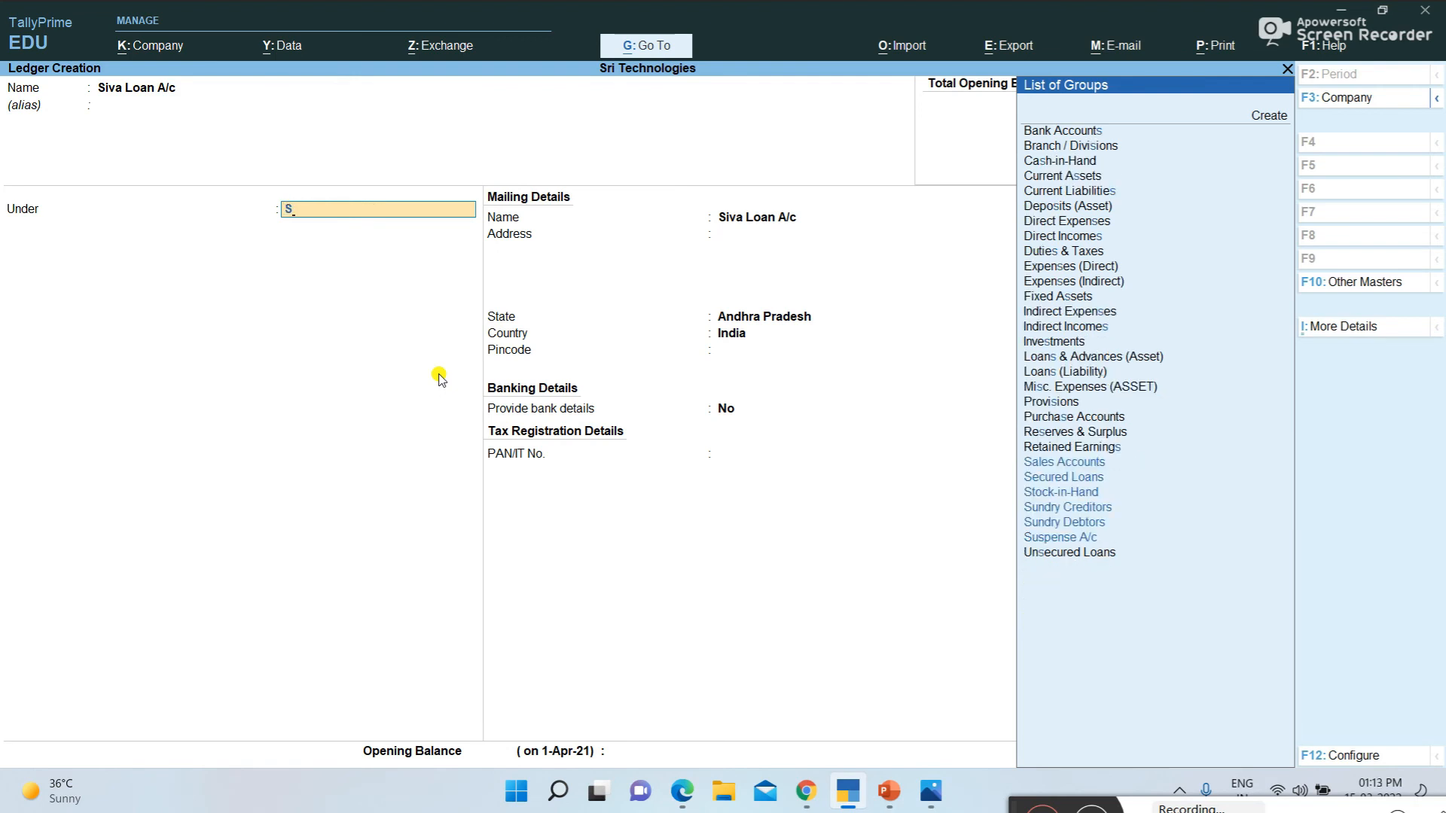
pyautogui.press('BackSpace')
pyautogui.write('U')
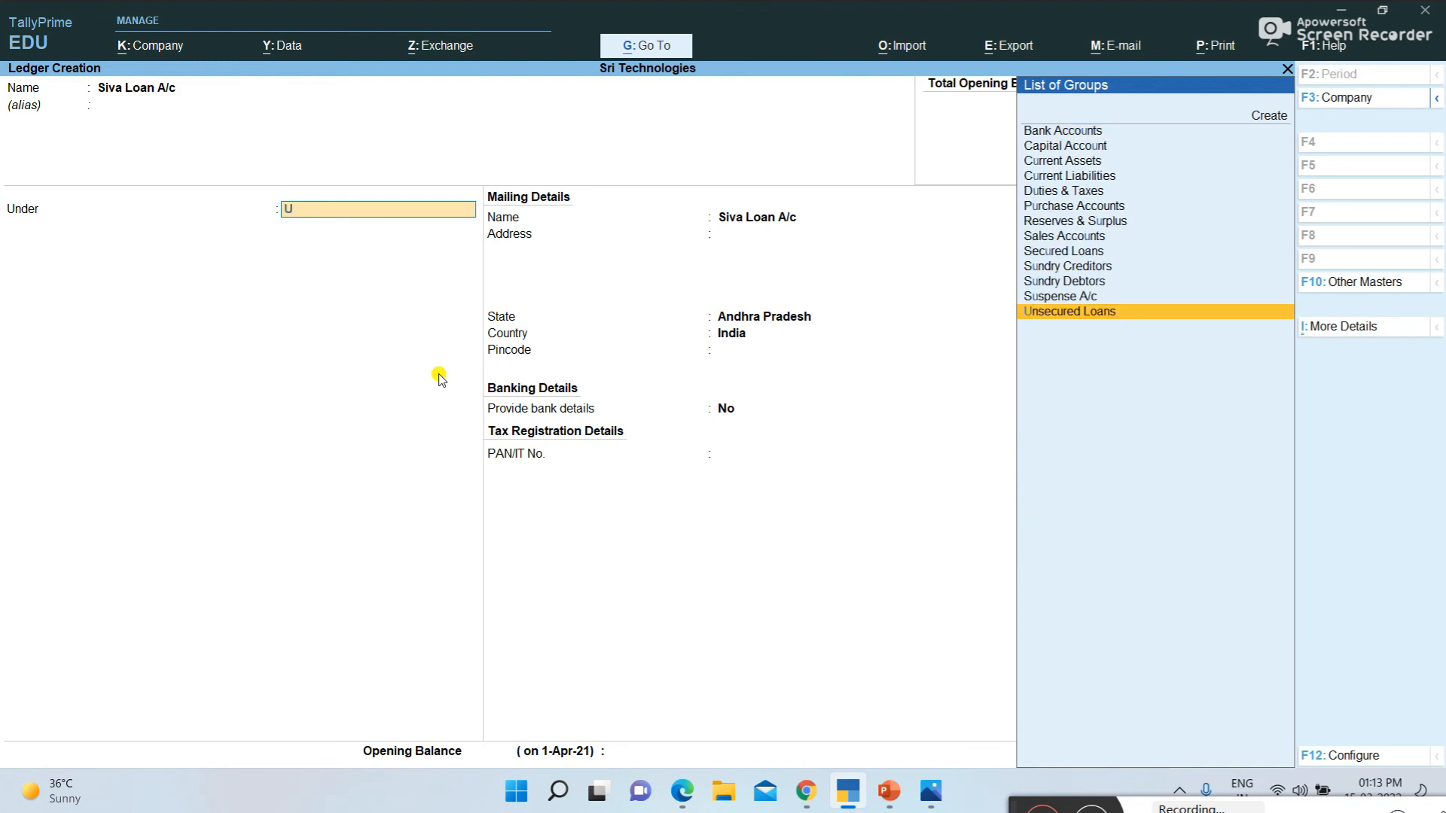
pyautogui.press('Return')
pyautogui.press('Return')
pyautogui.press('Return')
pyautogui.press('Return')
pyautogui.press('Return')
pyautogui.press('Return')
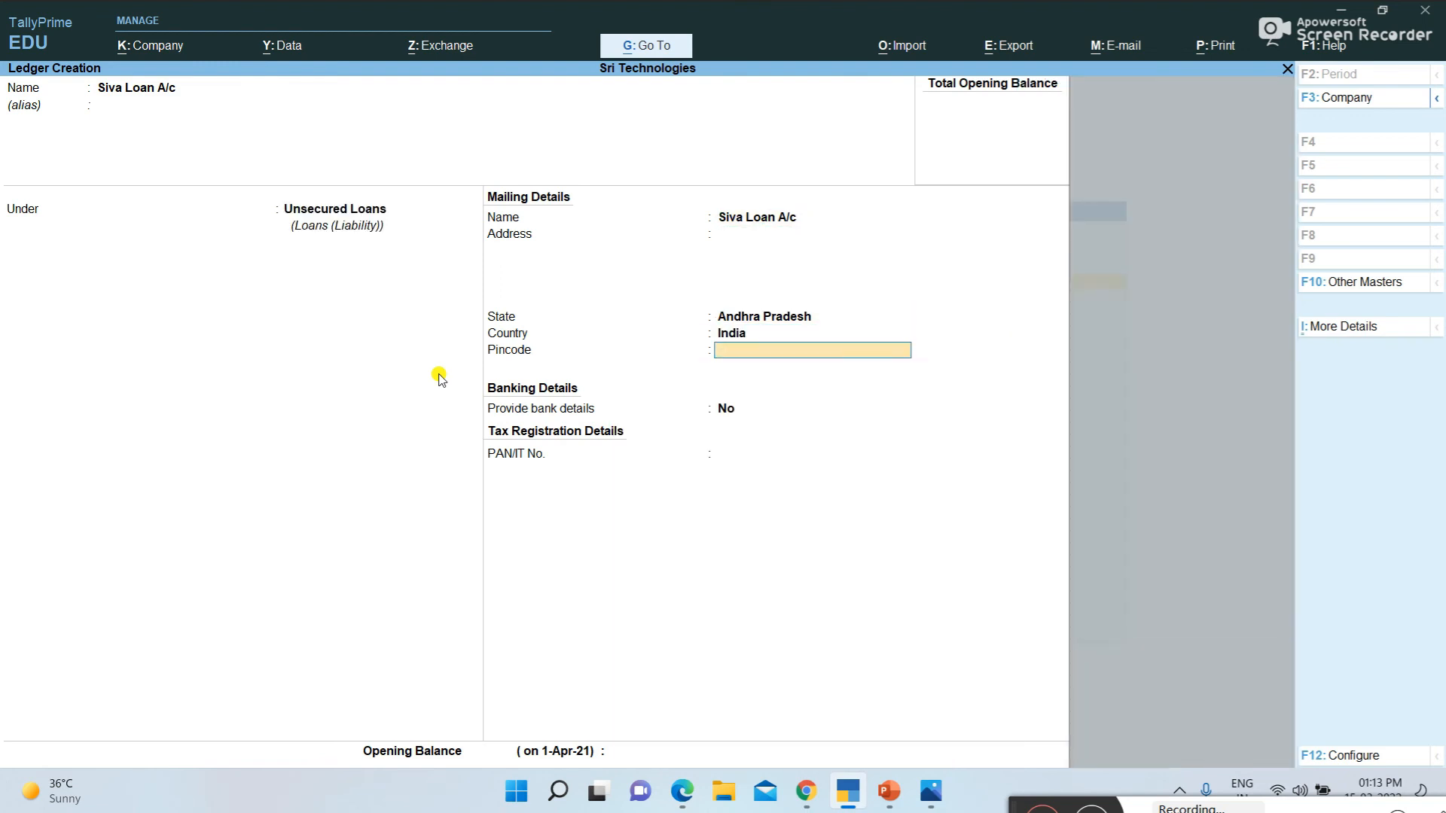
pyautogui.press('Return')
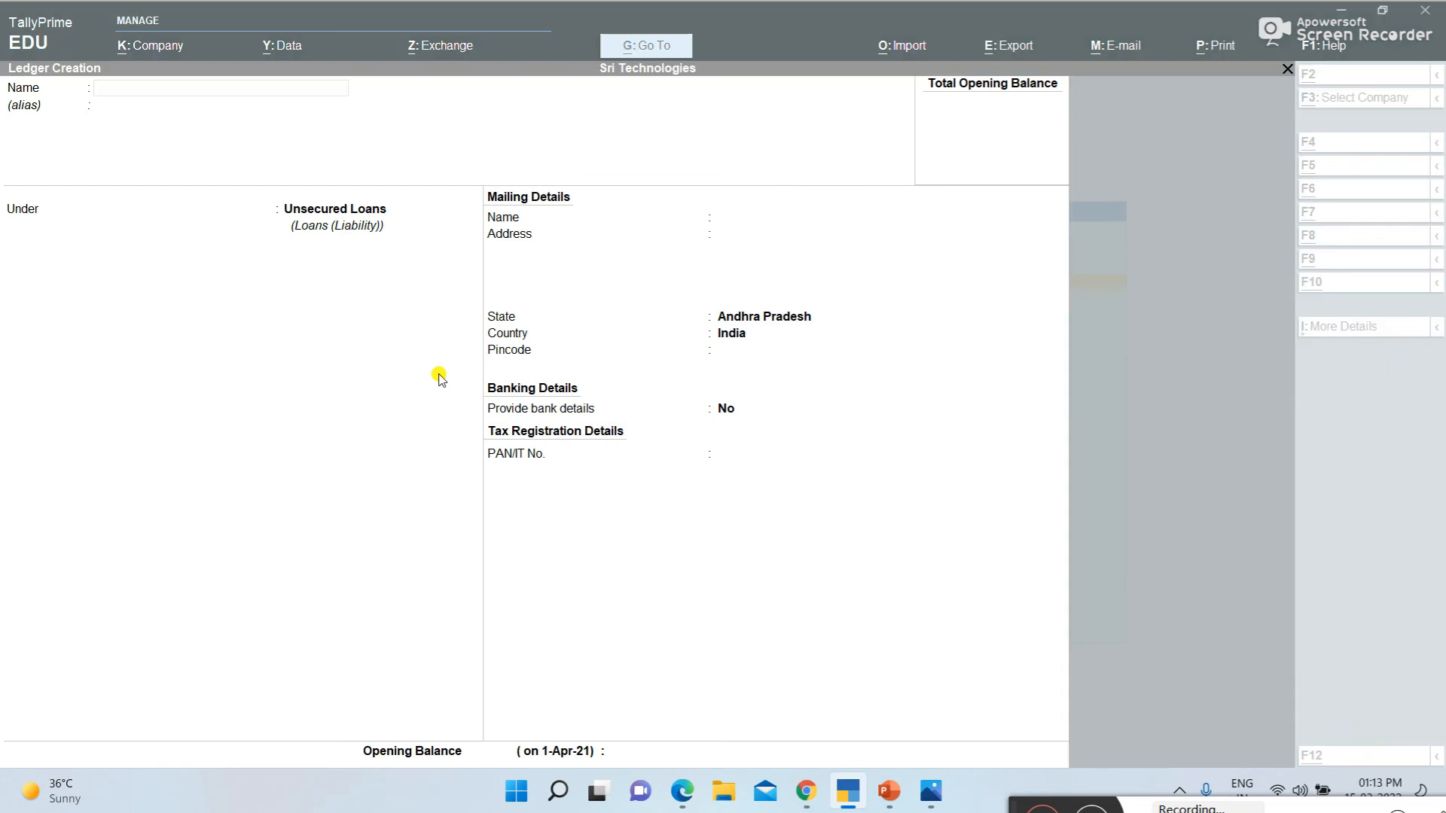
# Switch to the examples PDF and review the remaining Day-4 transactions, their ledger list and the Day-5 transactions
pyautogui.hotkey('alt', 'Tab')
pyautogui.scroll(-1, 451, 414)
pyautogui.scroll(-15, 452, 416)
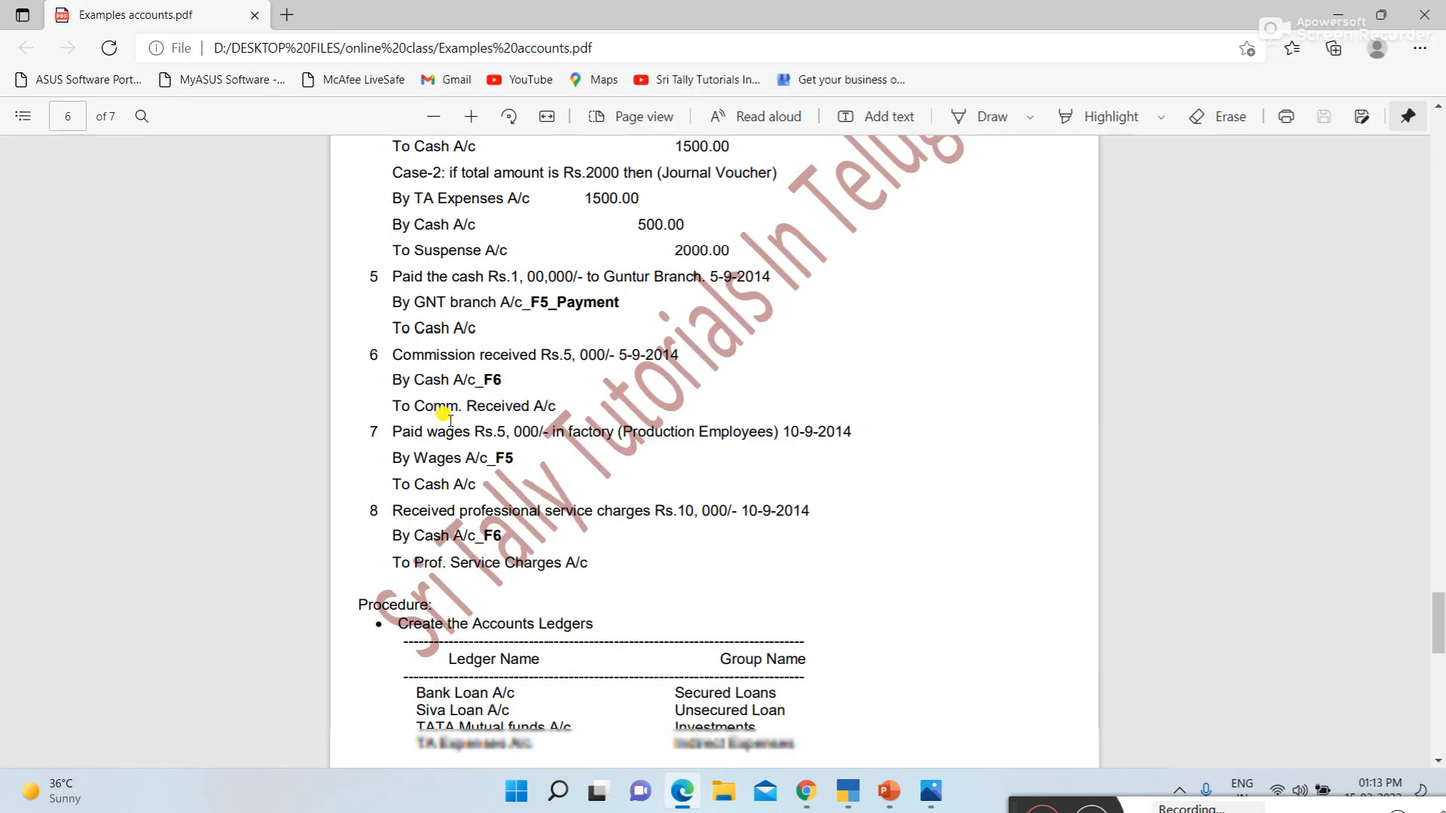
pyautogui.scroll(-4, 444, 416)
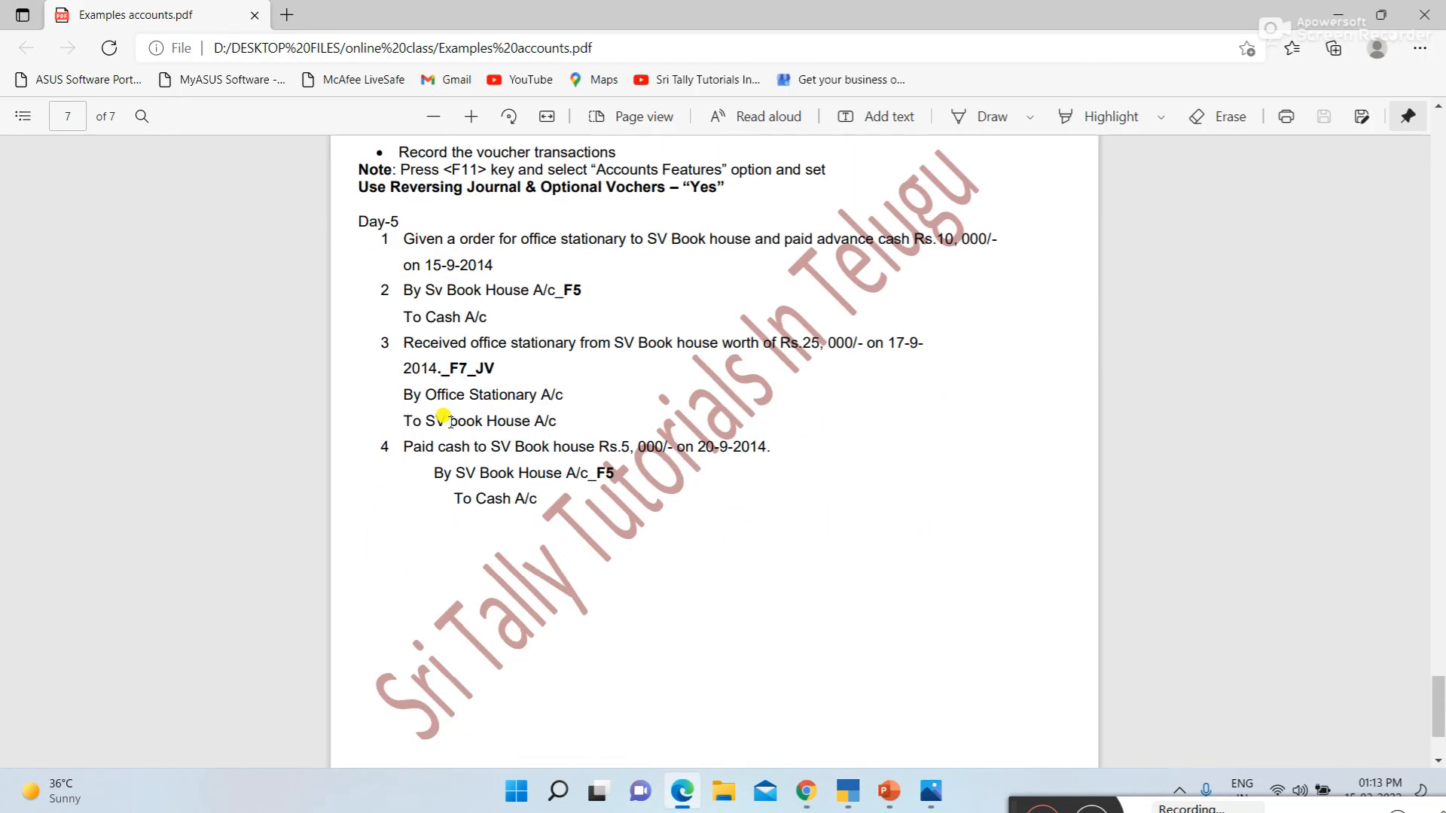
# Switch to TallyPrime and create a ledger named Depreciation A/c under Indirect Expenses
pyautogui.hotkey('alt', 'Tab')
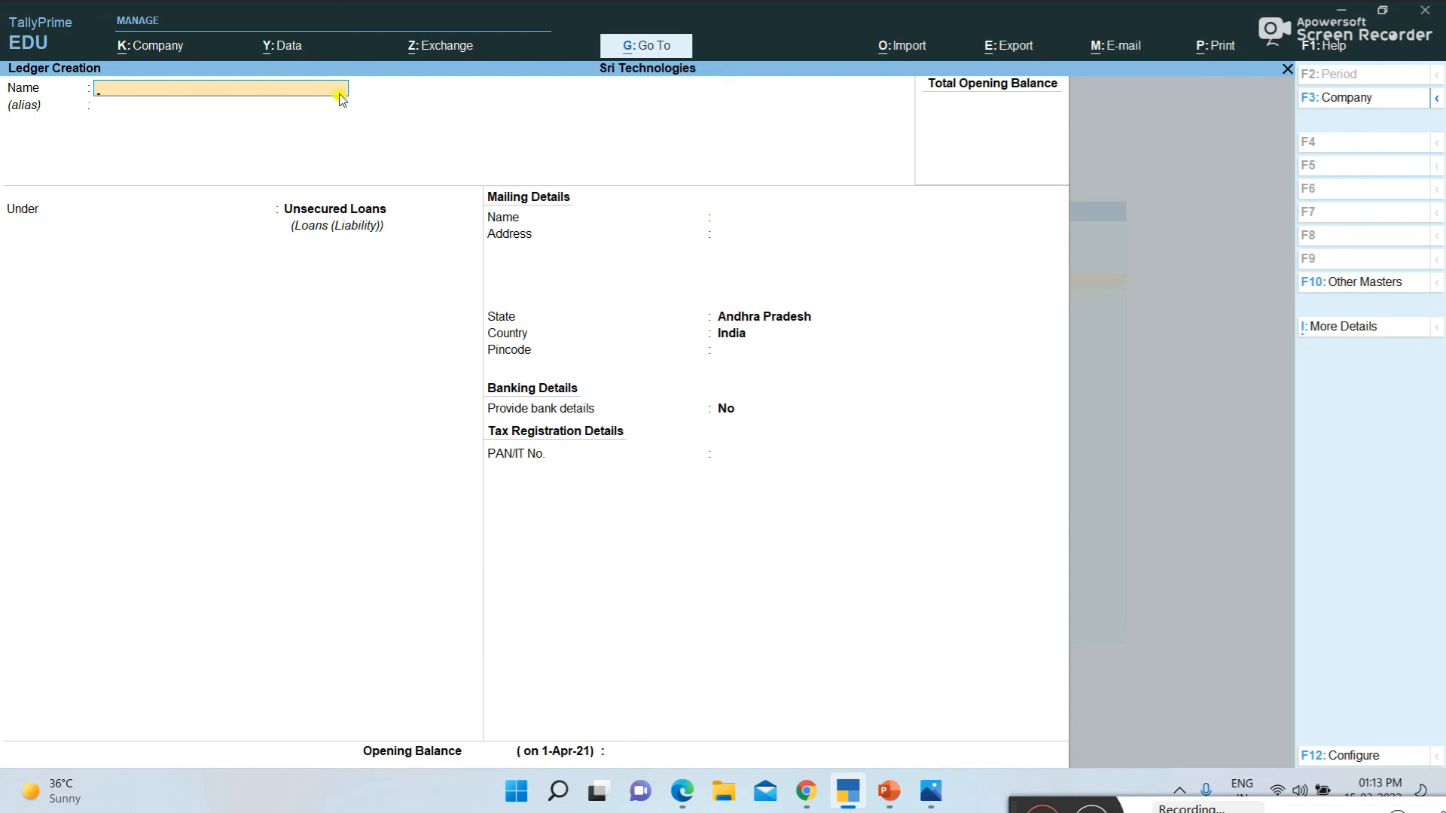
pyautogui.write('Depreciation a/c')
pyautogui.press('Return')
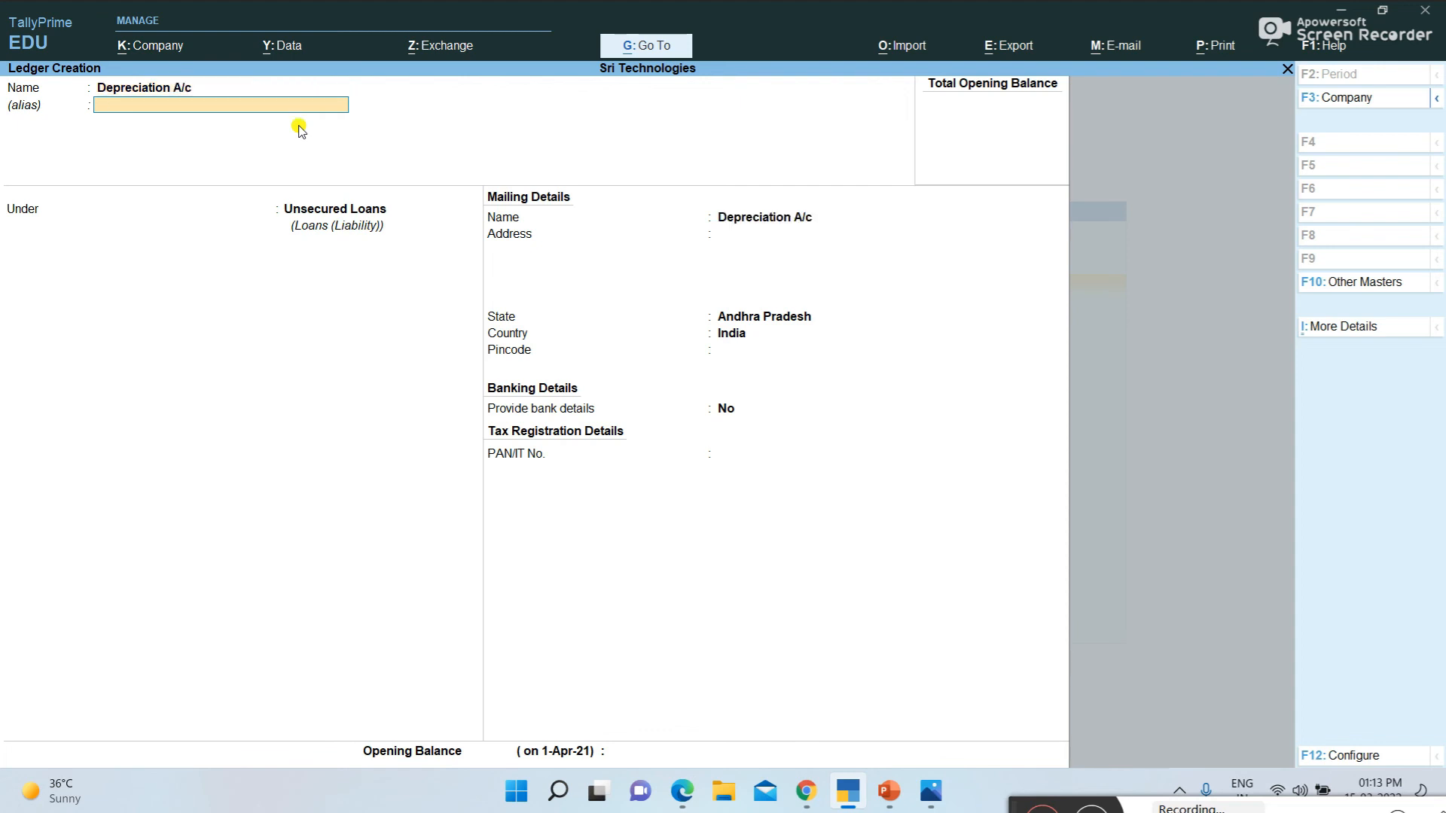
pyautogui.write('i')
pyautogui.press('Down')
pyautogui.press('Down')
pyautogui.press('Return')
pyautogui.press('Return')
pyautogui.press('Return')
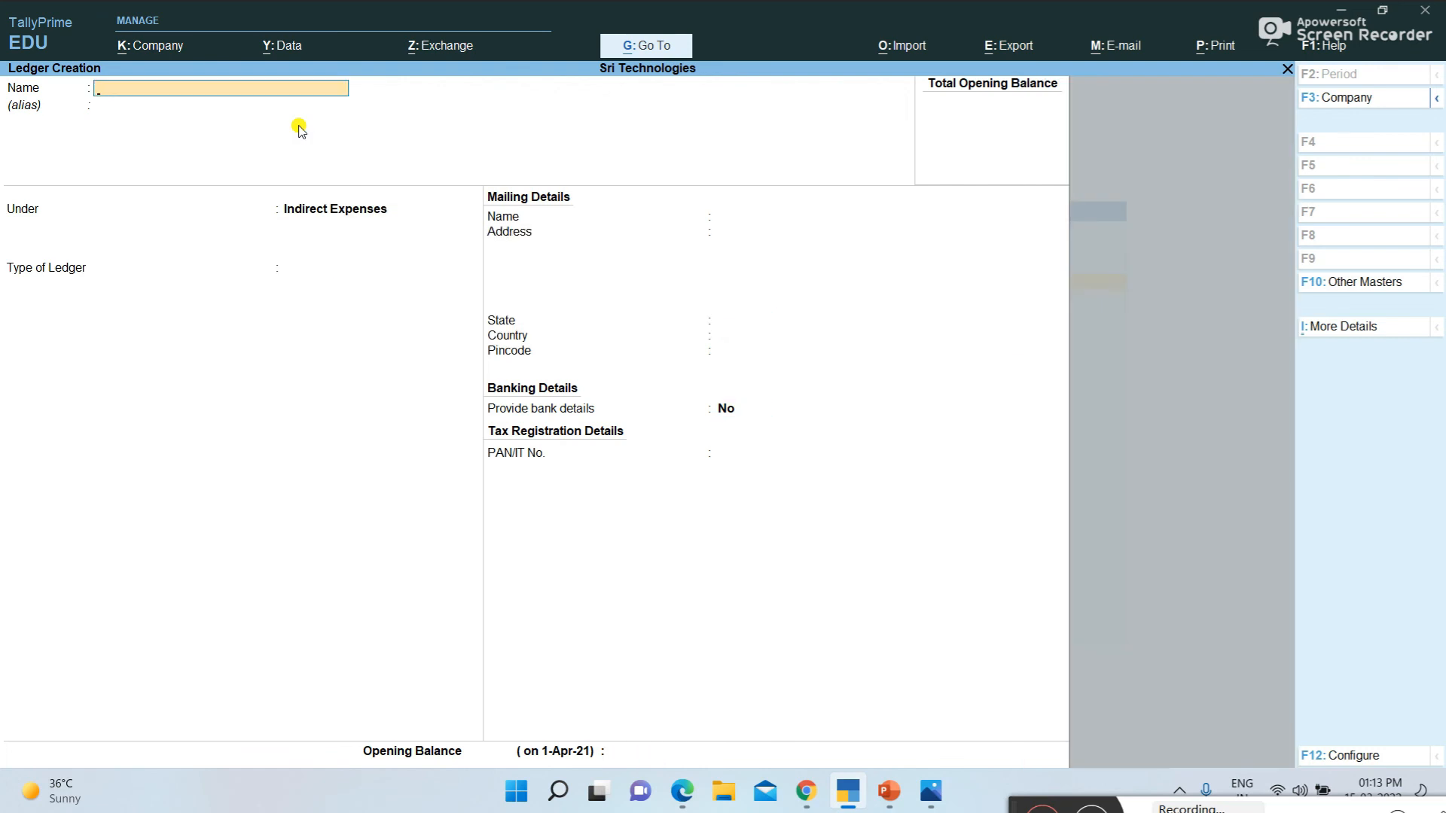
# Create a ledger named Outstanding Salaries under Current Liabilities with the default mailing details, and return to the Gateway of Tally
pyautogui.write('Outstanding Salaries')
pyautogui.press('Return')
pyautogui.write('Cu')
pyautogui.press('Down')
pyautogui.press('Return')
pyautogui.press('Return')
pyautogui.press('Return')
pyautogui.press('Return')
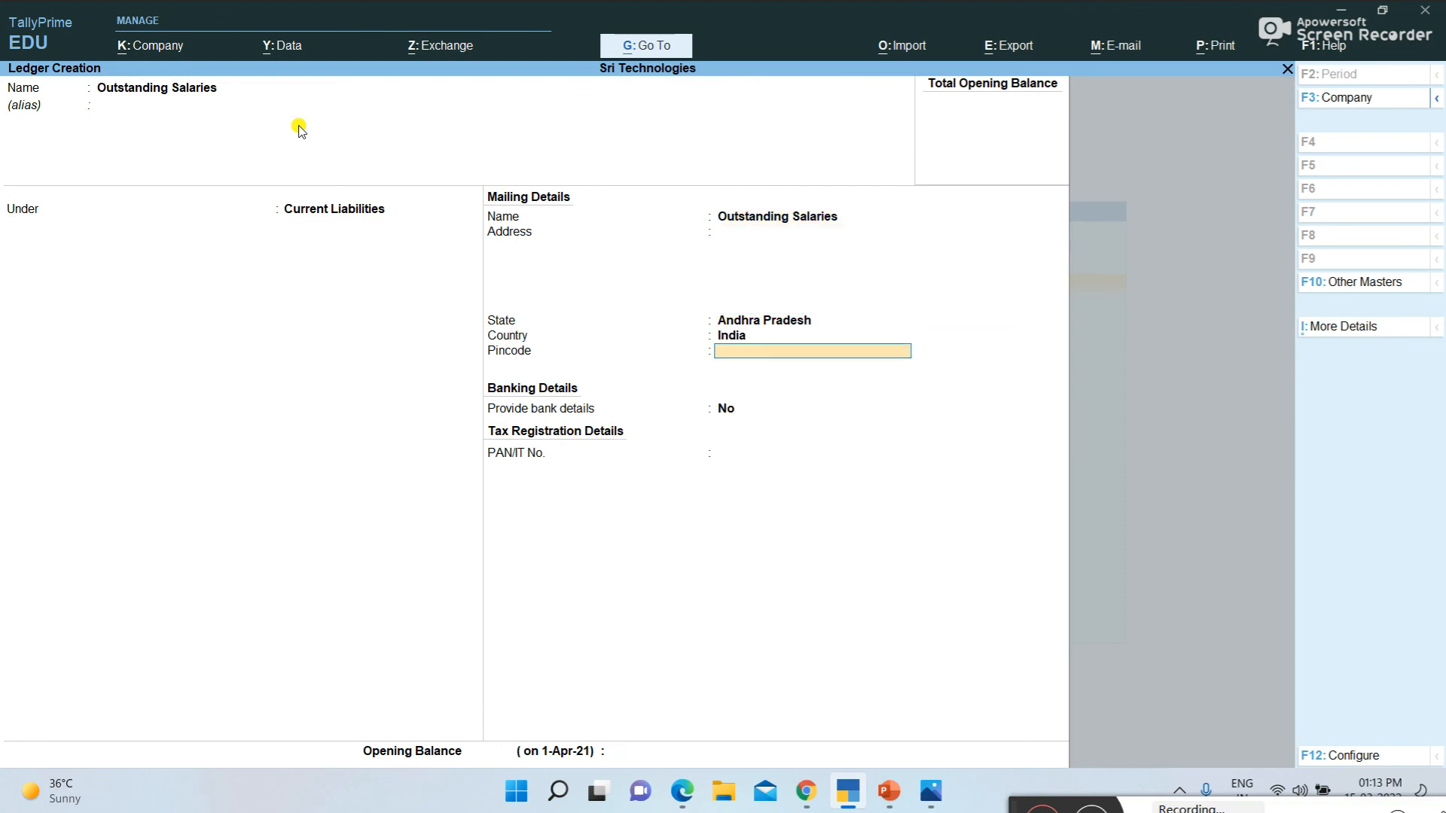
pyautogui.hotkey('ctrl', 'a')
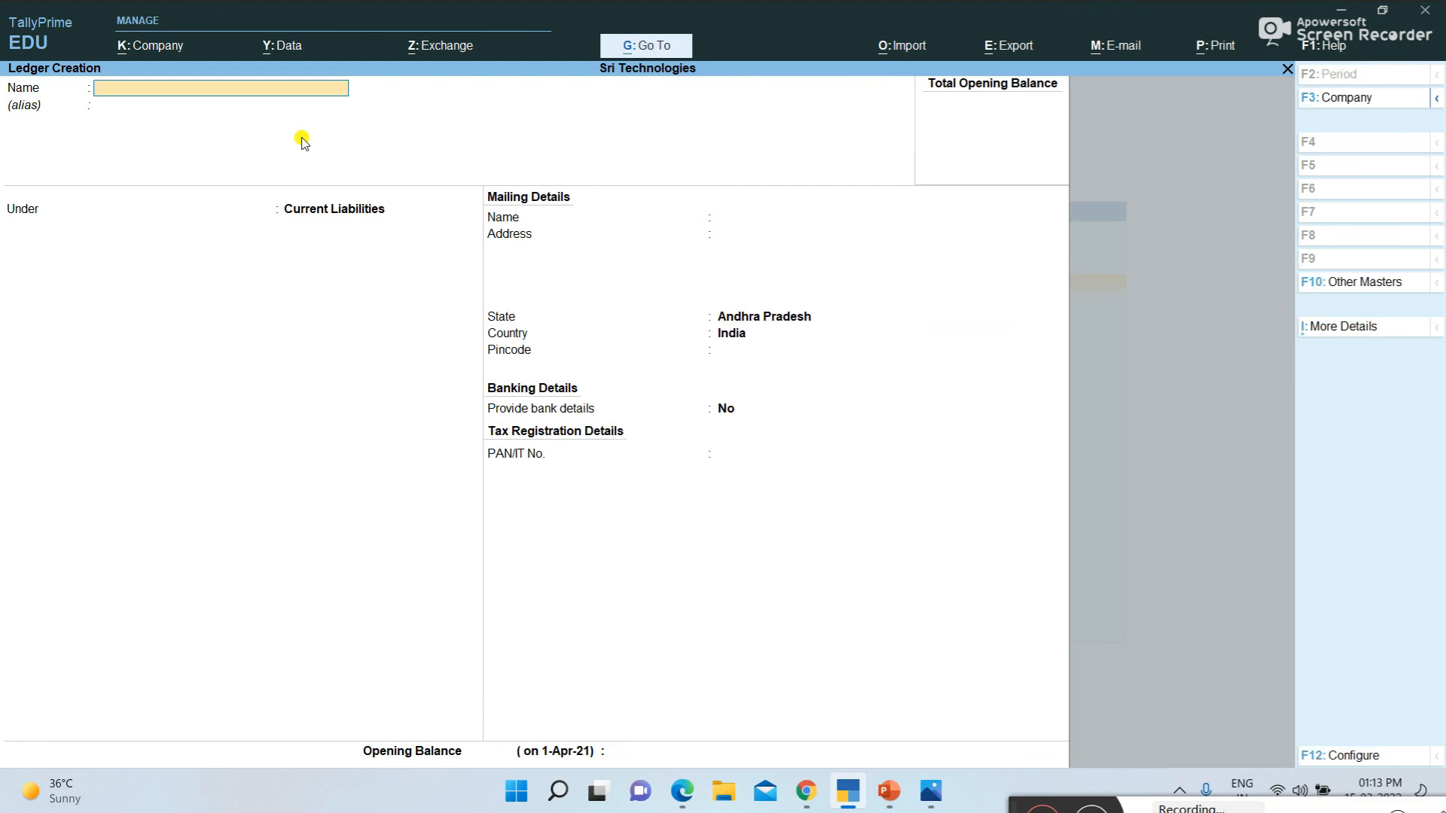
pyautogui.press('Escape')
pyautogui.press('y')
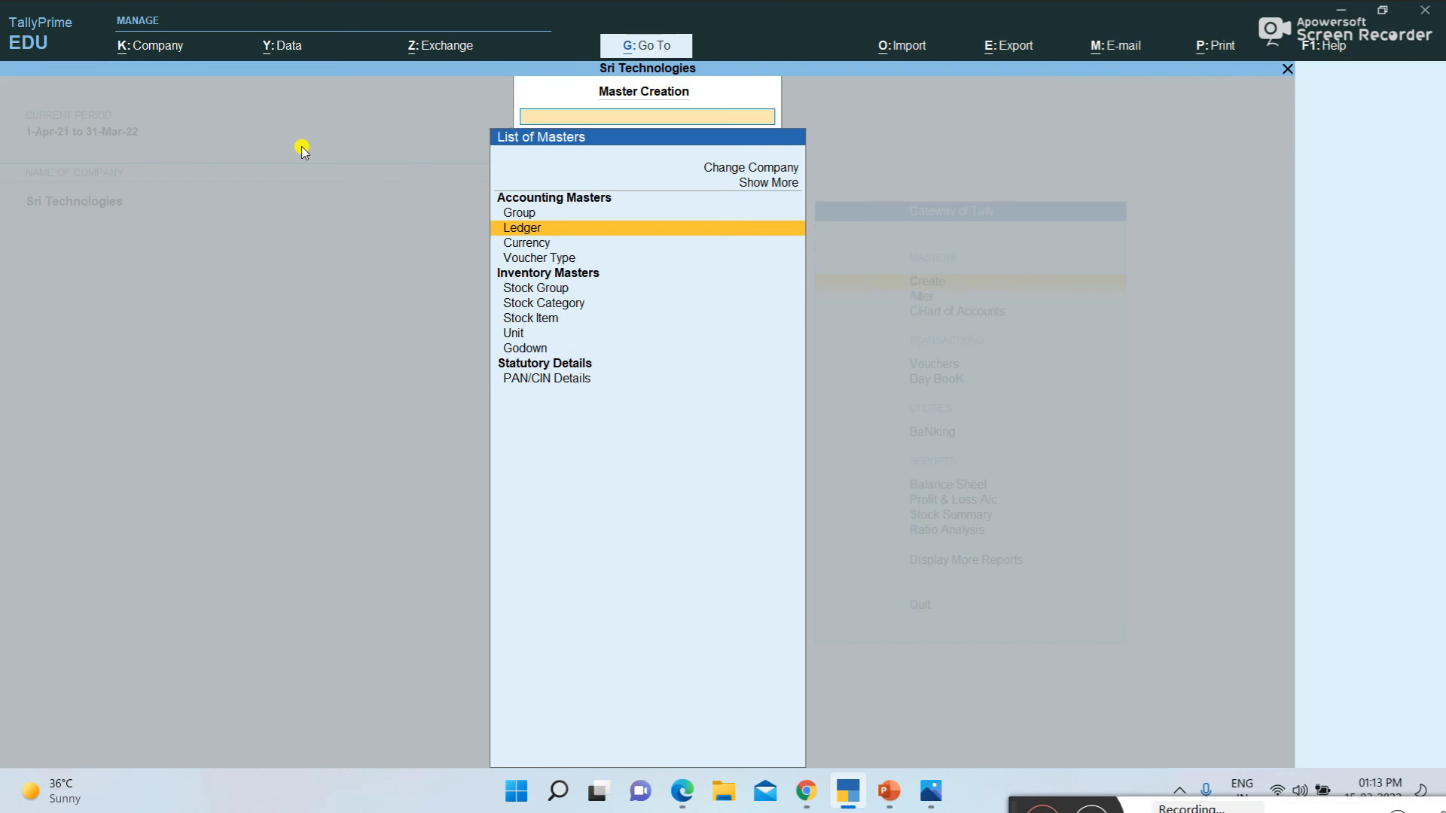
pyautogui.press('Escape')
pyautogui.press('Escape')
pyautogui.press('Escape')
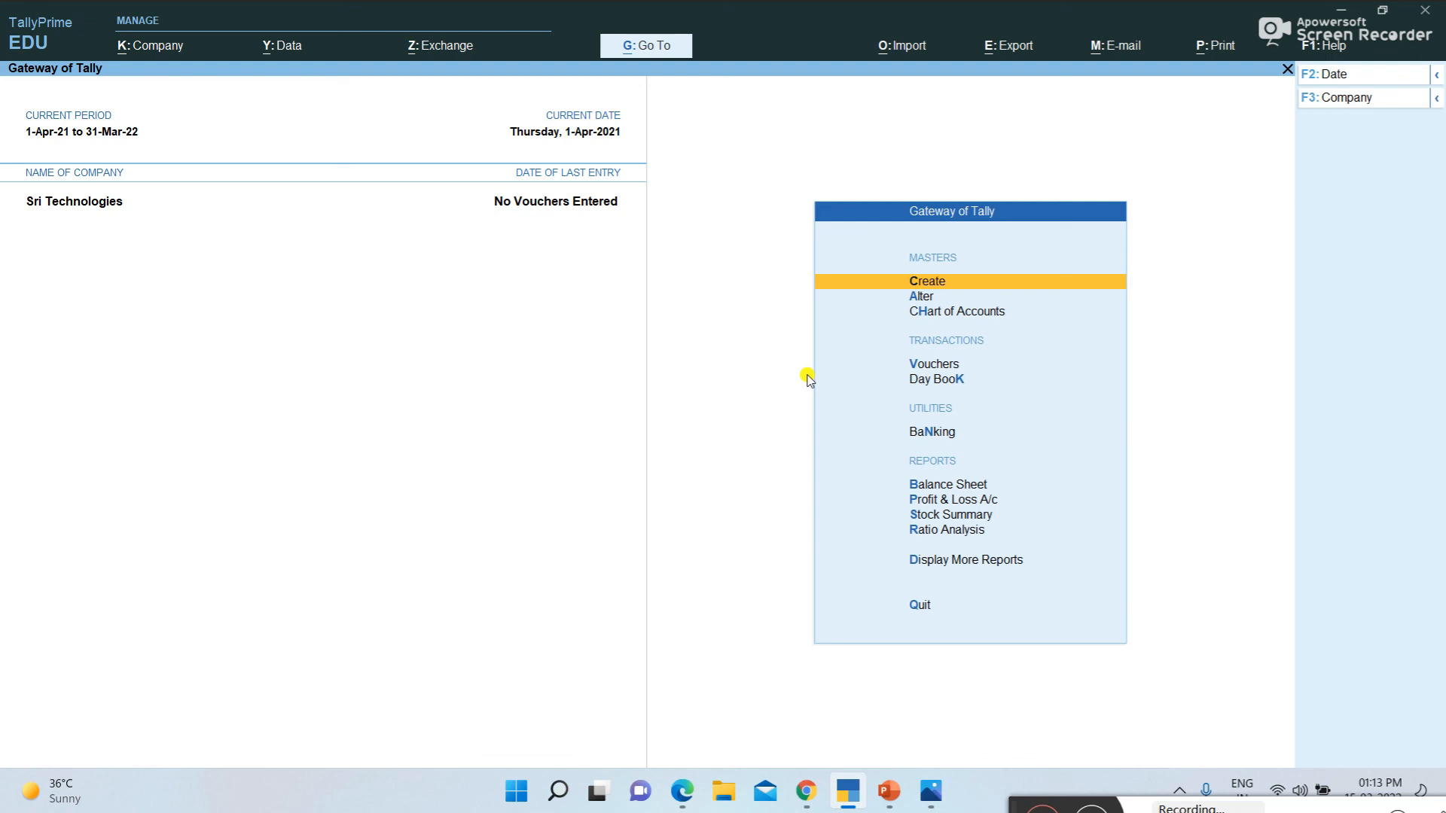
# Review the company's existing ledgers in the ledger alteration list, and return to the Gateway of Tally without altering any
pyautogui.click(925, 297)
pyautogui.press('Down')
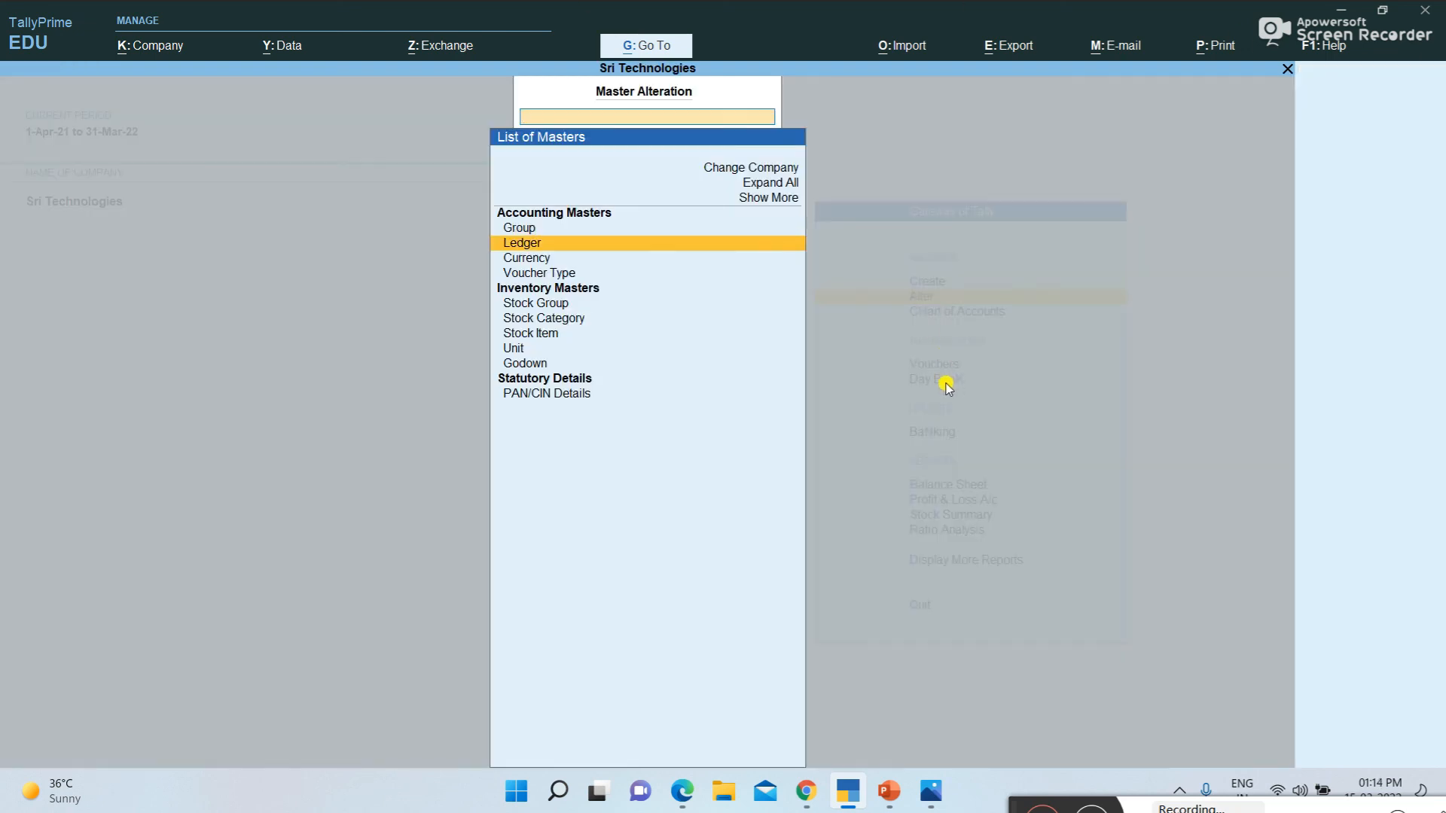
pyautogui.press('Return')
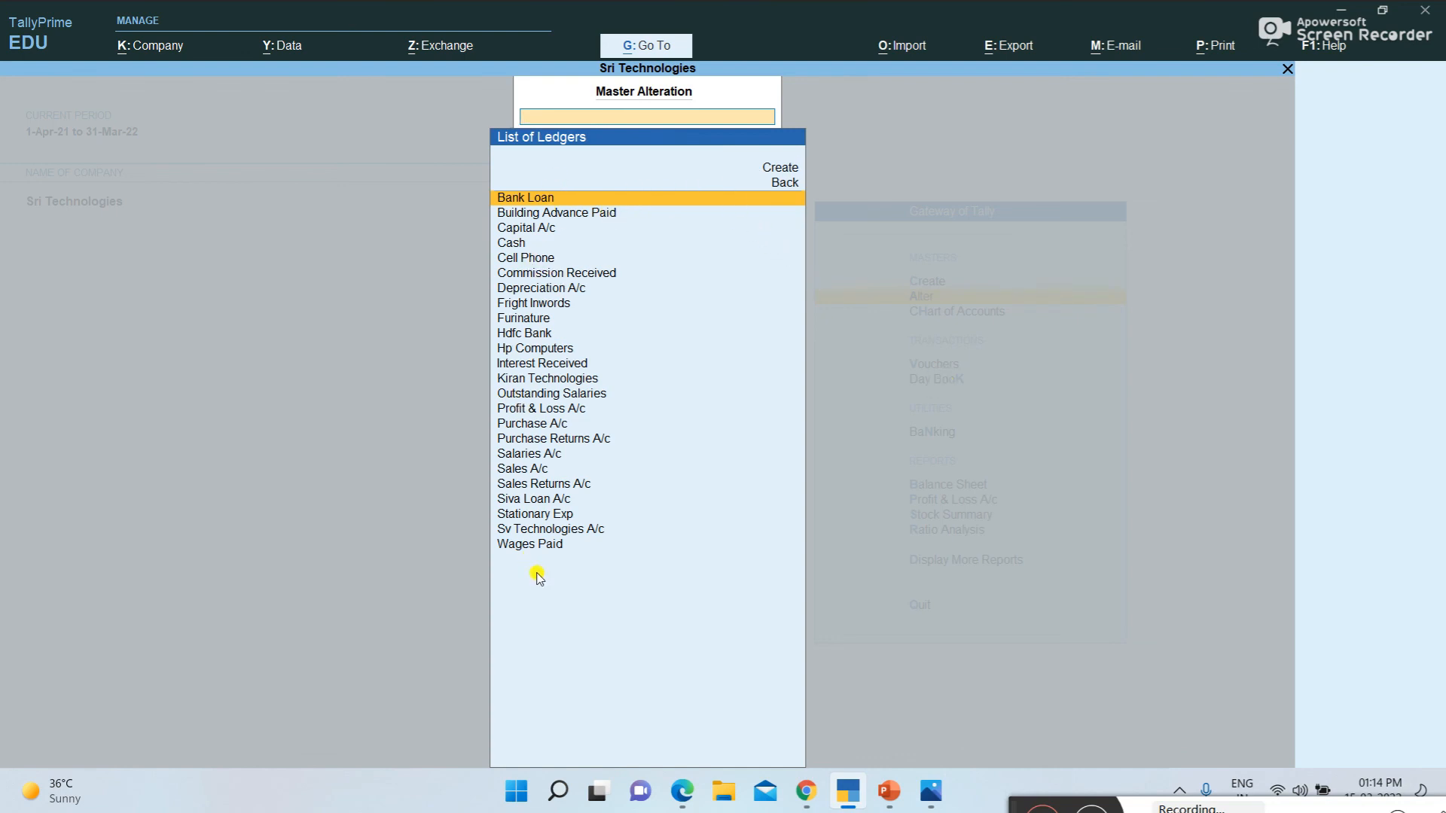
pyautogui.press('Down')
pyautogui.press('Down')
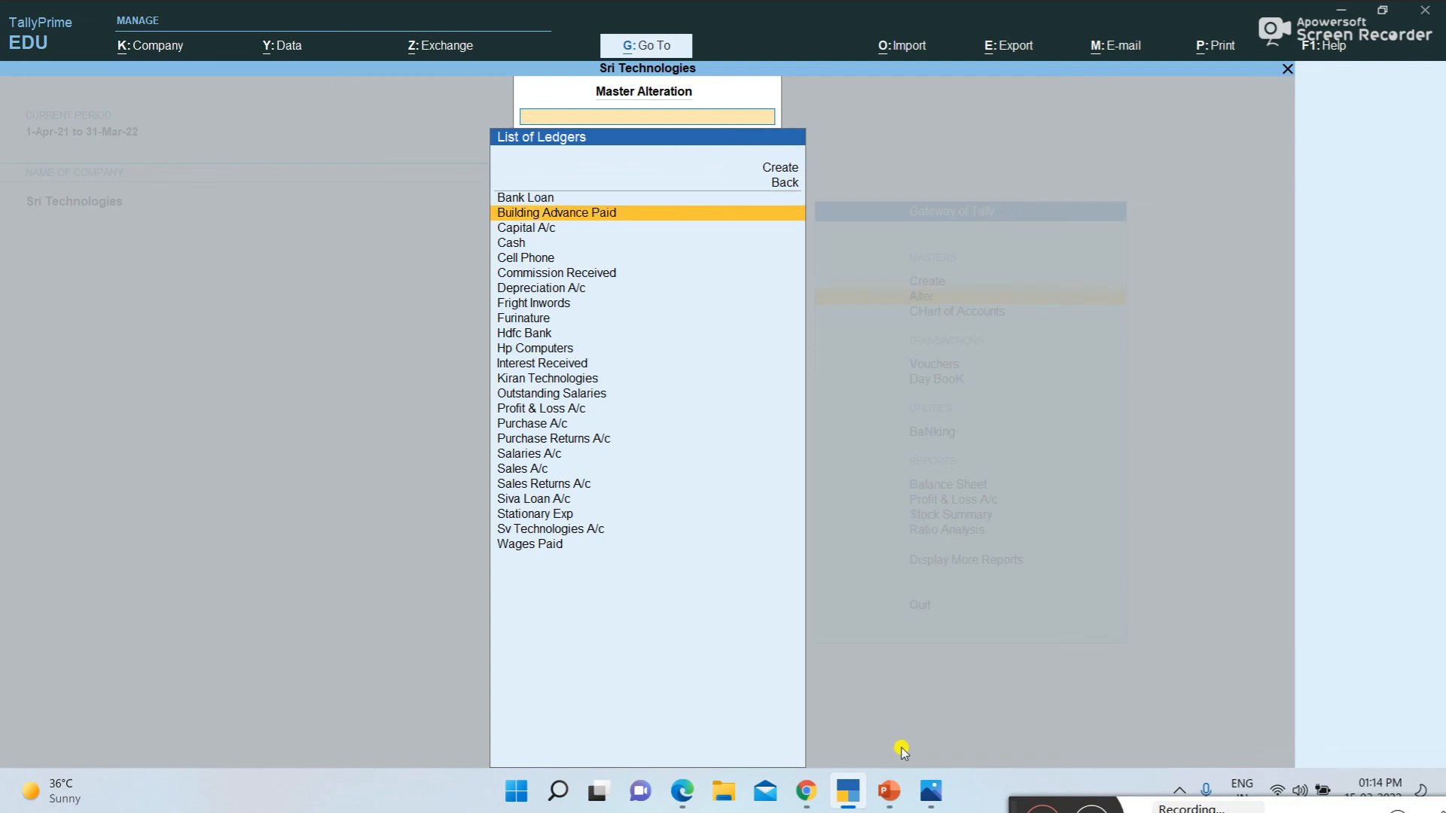
pyautogui.press('Down')
pyautogui.press('Down')
pyautogui.press('Down')
pyautogui.press('Down')
pyautogui.press('Down')
pyautogui.press('Down')
pyautogui.press('Down')
pyautogui.press('Down')
pyautogui.press('Down')
pyautogui.press('Down')
pyautogui.press('Down')
pyautogui.press('Down')
pyautogui.press('Down')
pyautogui.press('Down')
pyautogui.press('Down')
pyautogui.press('Down')
pyautogui.press('Down')
pyautogui.press('Down')
pyautogui.press('Down')
pyautogui.press('Down')
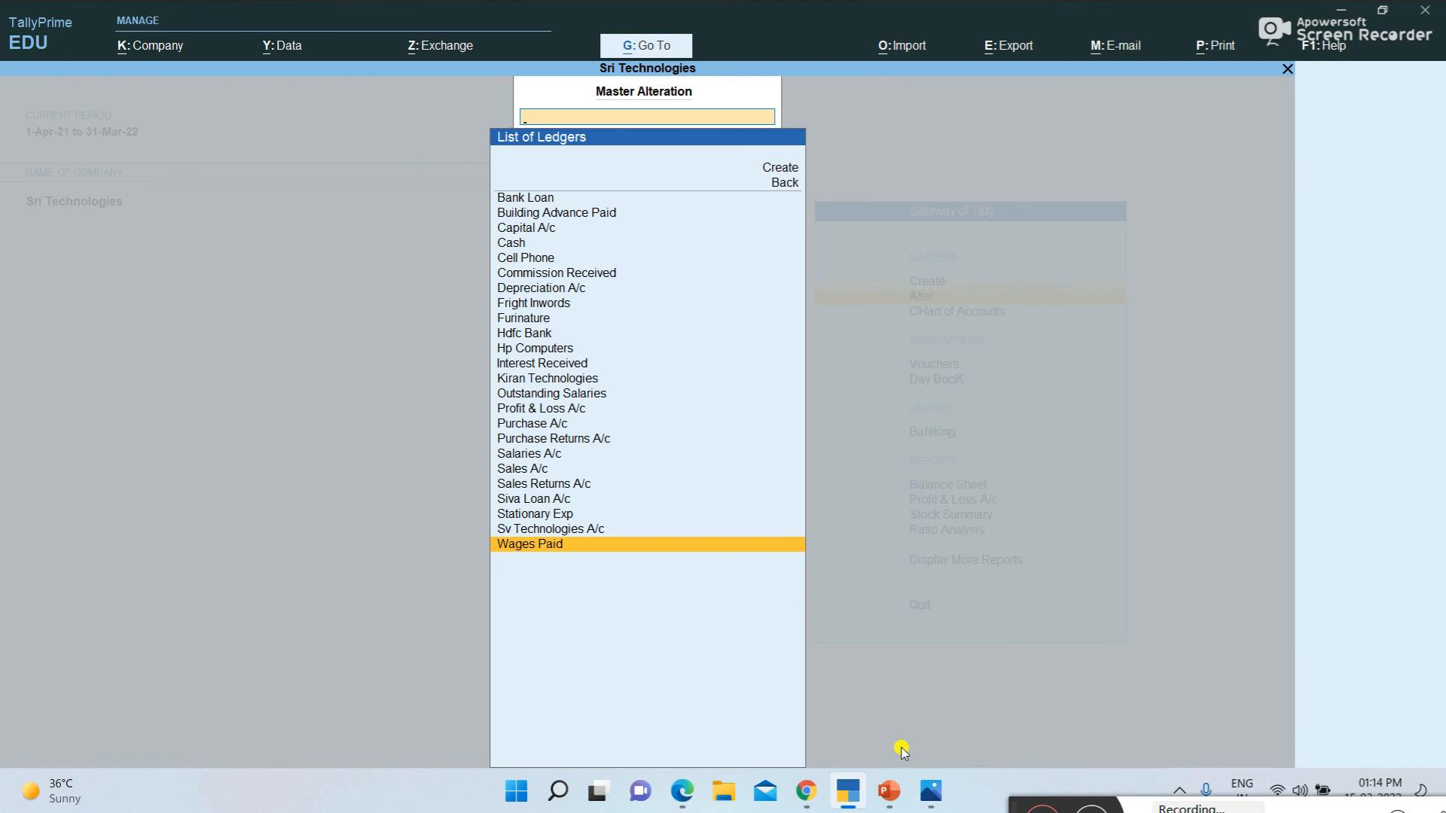
pyautogui.press('Up')
pyautogui.press('Up')
pyautogui.press('Up')
pyautogui.press('Up')
pyautogui.press('Up')
pyautogui.press('Up')
pyautogui.press('Up')
pyautogui.press('Up')
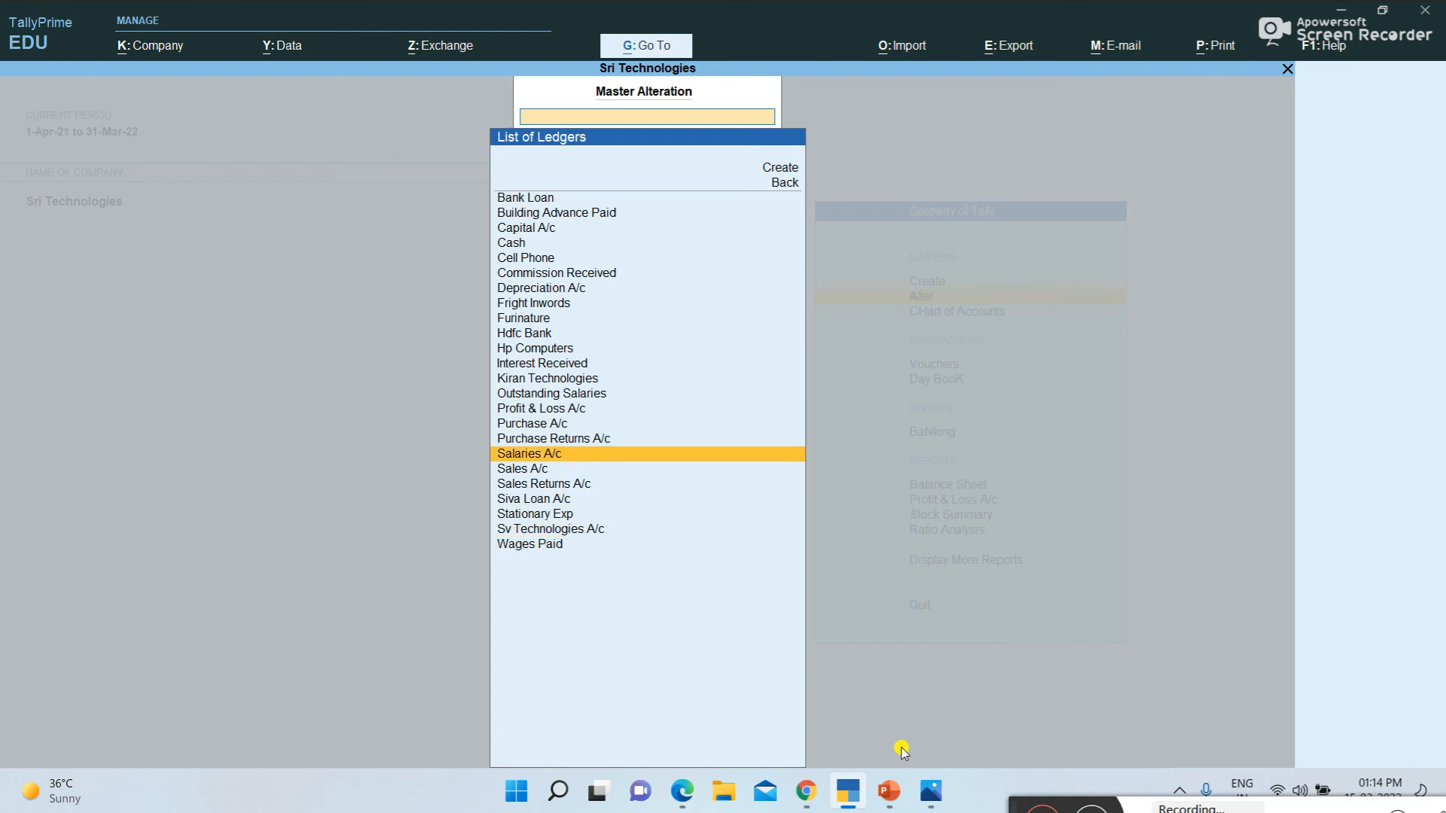
pyautogui.press('Escape')
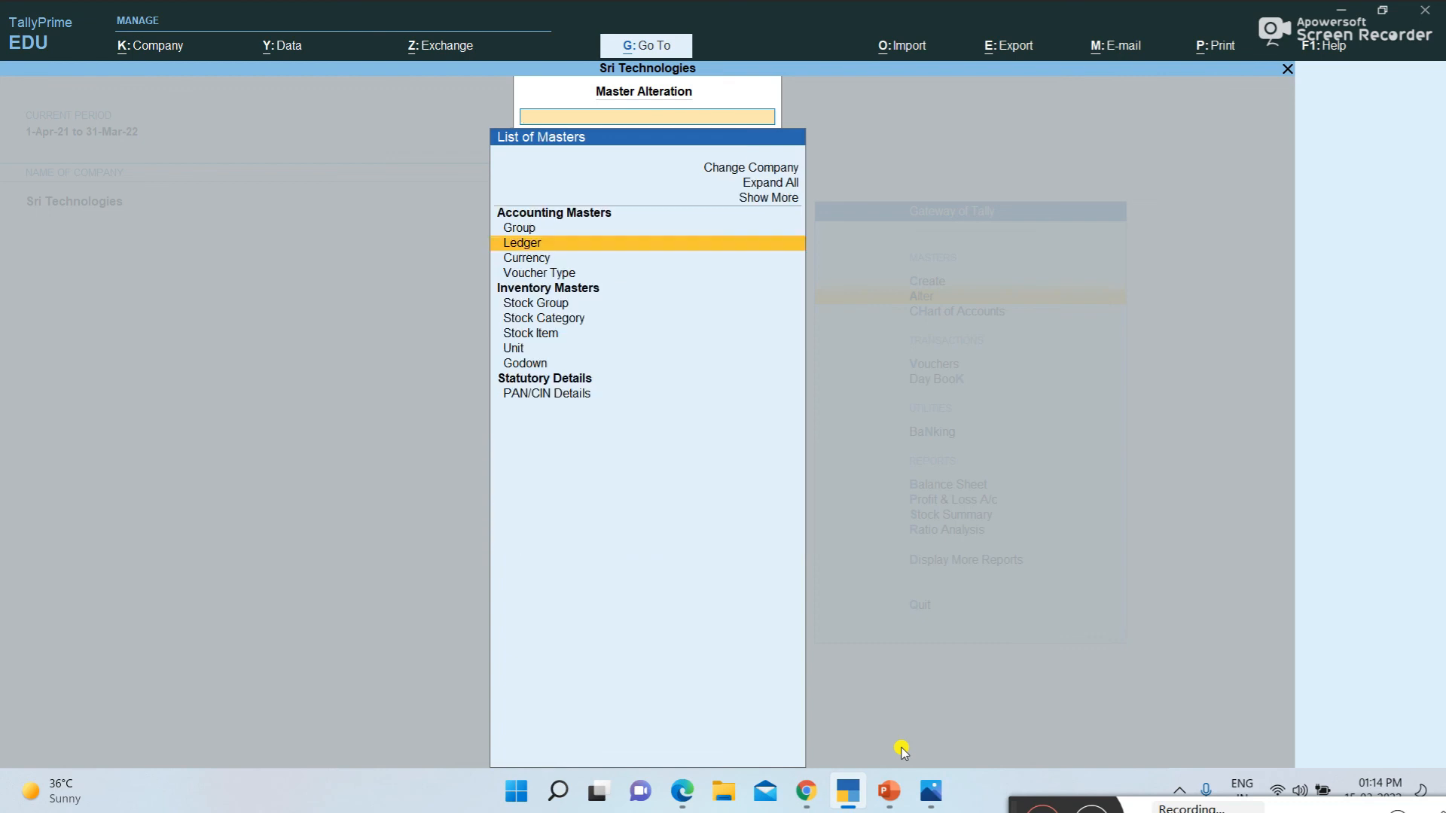
pyautogui.press('Escape')
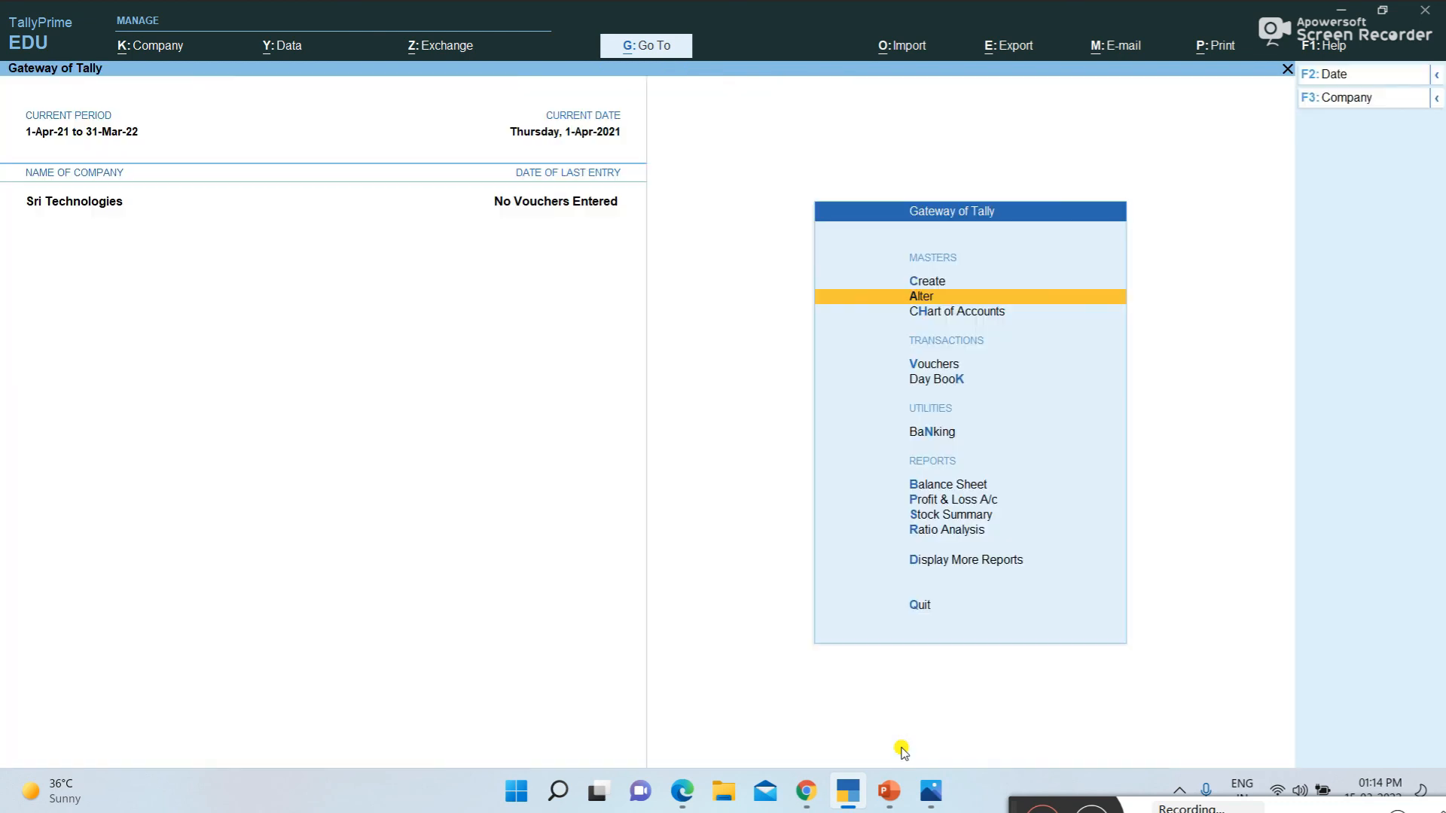
# Try to create another ledger named Purchase A/c, and leave ledger creation for the Gateway of Tally
pyautogui.press('Up')
pyautogui.press('Return')
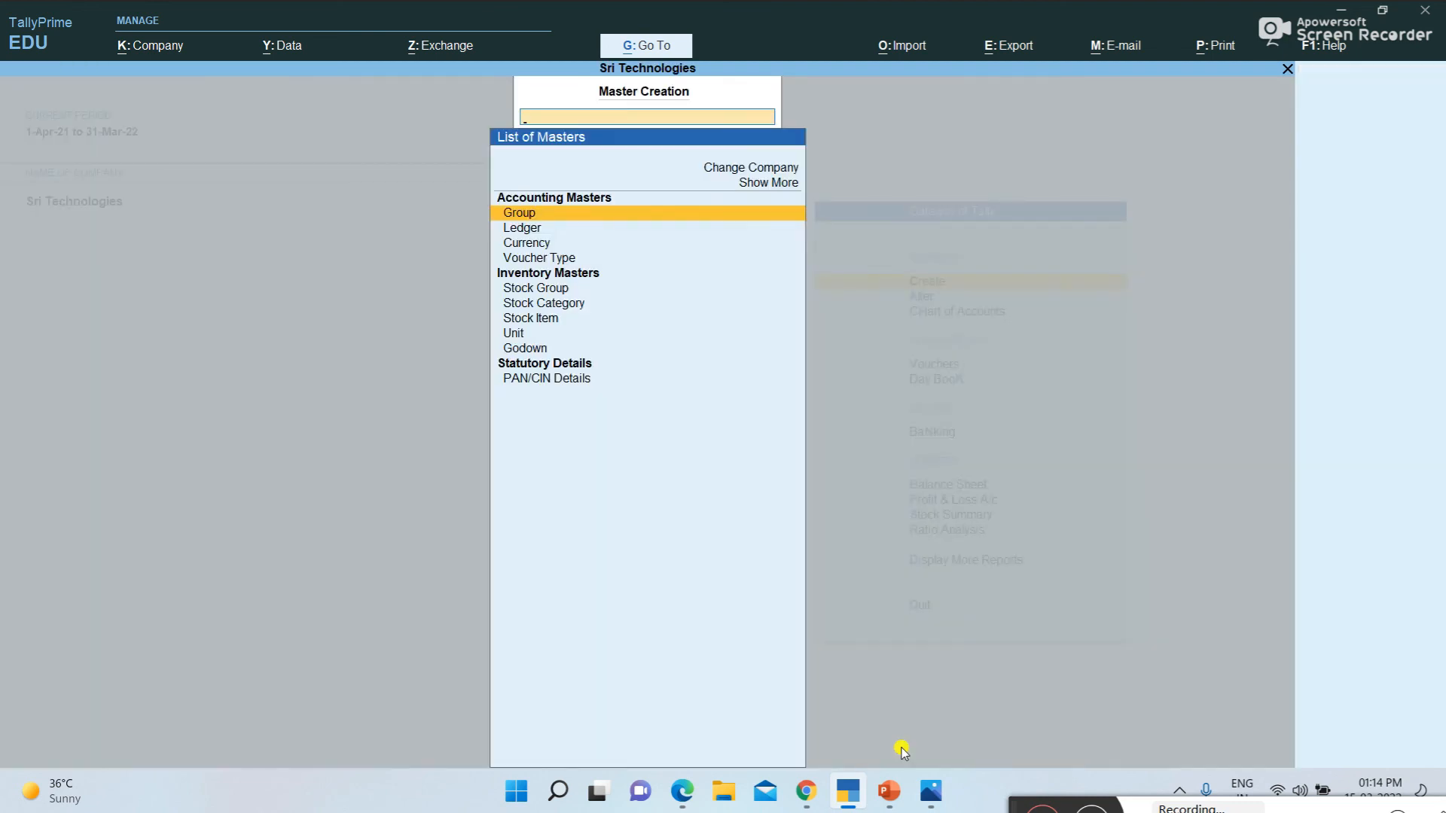
pyautogui.press('Down')
pyautogui.press('Return')
pyautogui.write('Purchase a/c')
pyautogui.press('Return')
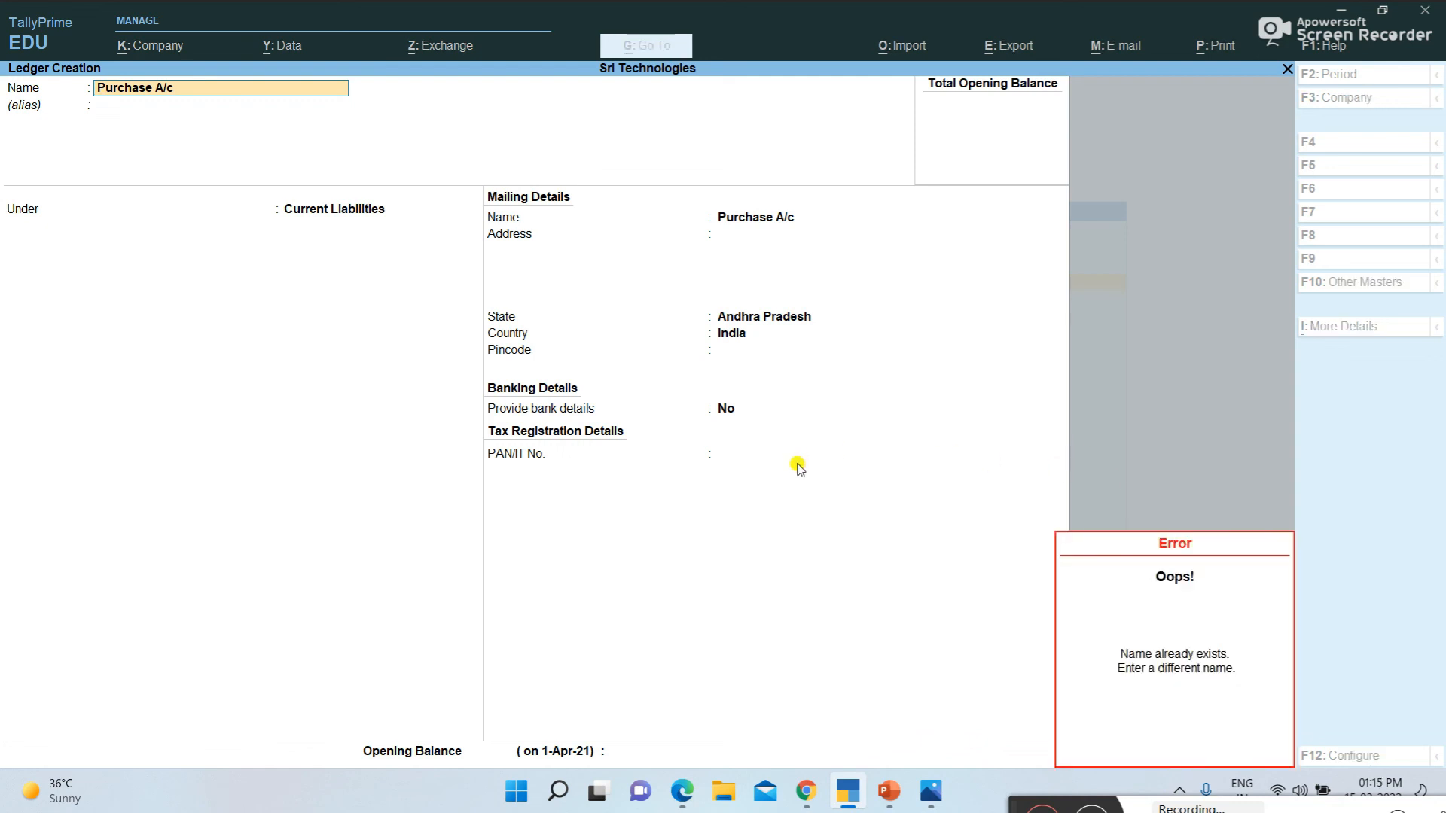
pyautogui.press('Escape')
pyautogui.press('BackSpace')
pyautogui.press('Escape')
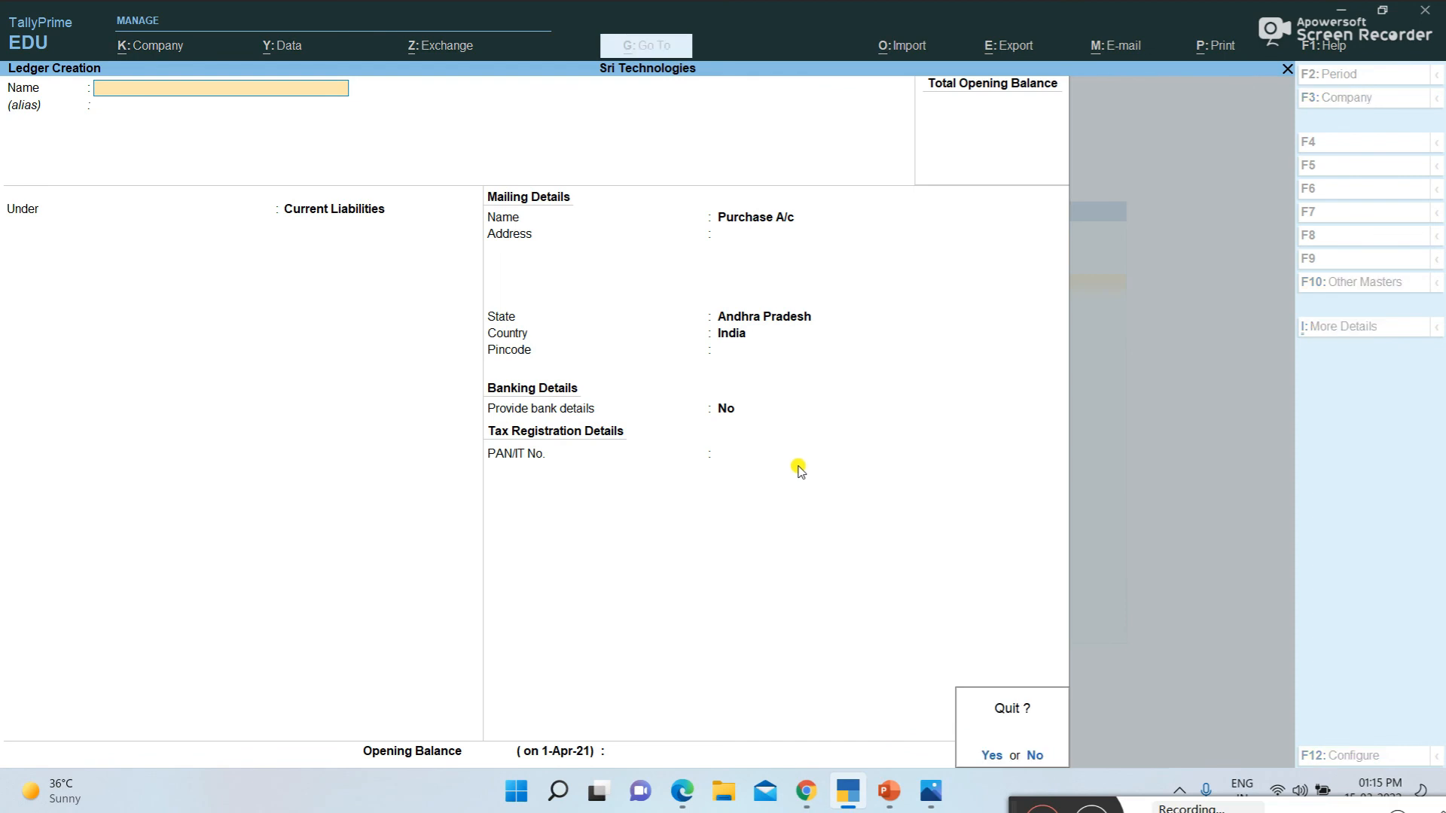
pyautogui.press('y')
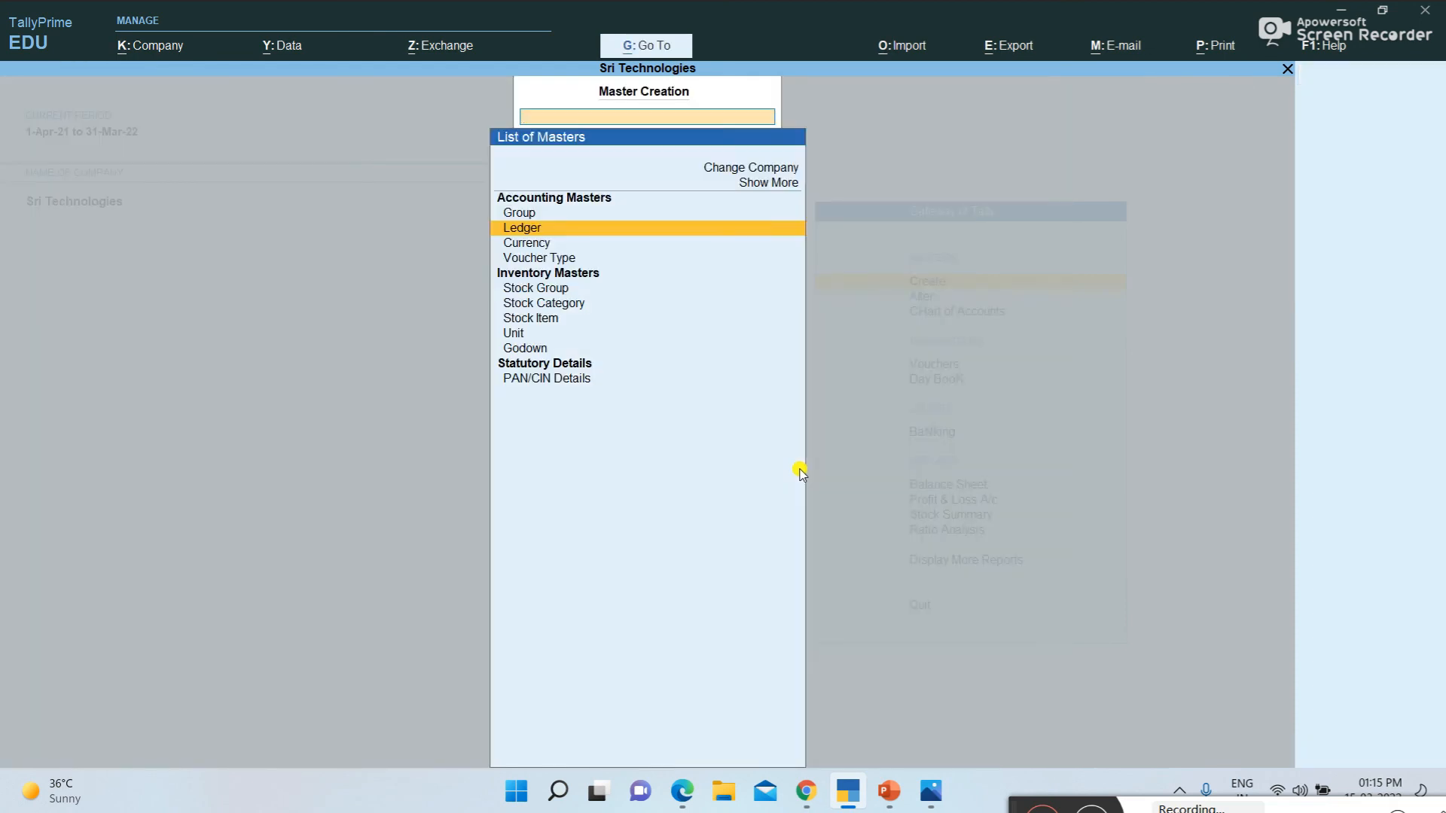
pyautogui.press('Escape')
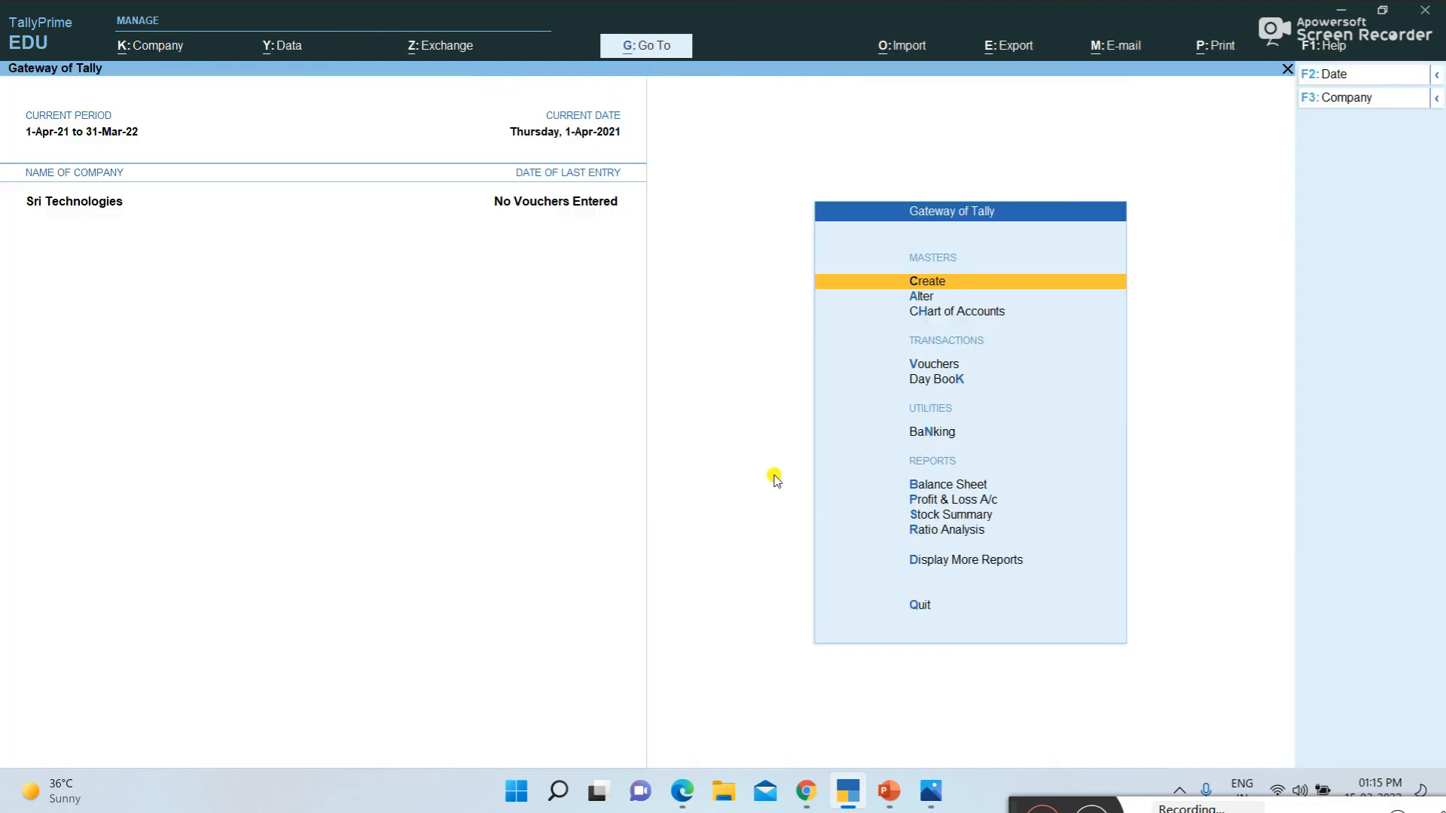